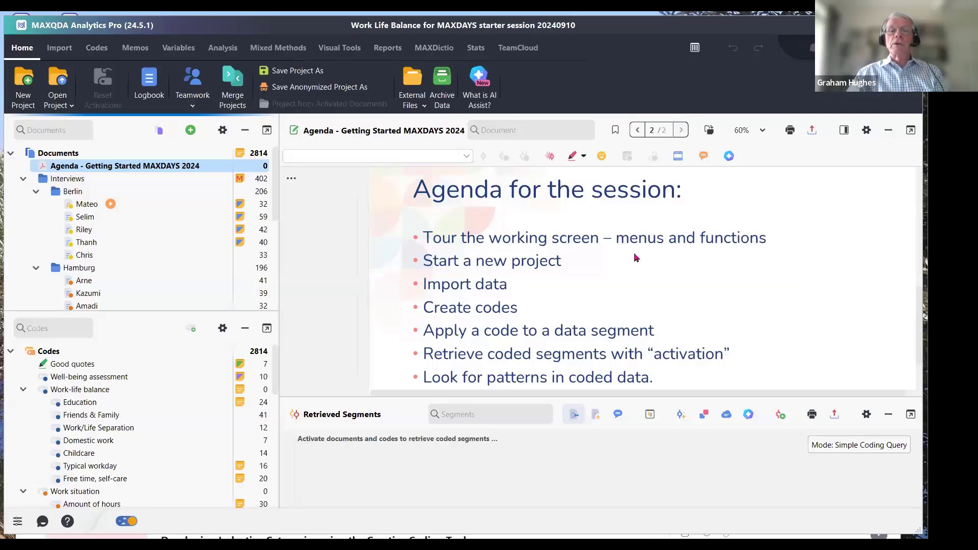
# Open the fourth interview in the Berlin document group and read its coded question-and-answer passages in paragraphs 9 to 14
pyautogui.click(112, 242)
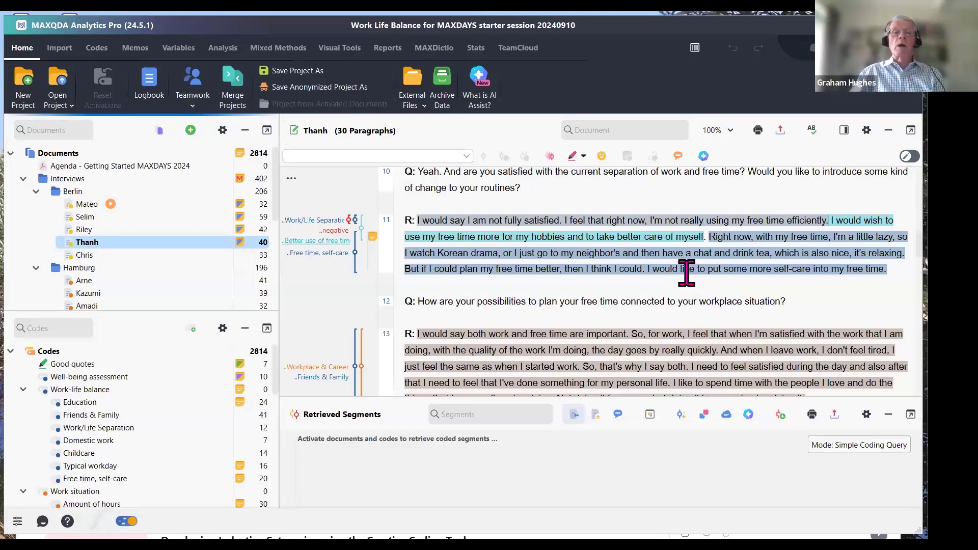
pyautogui.scroll(-1, 672, 255)
pyautogui.scroll(1, 675, 254)
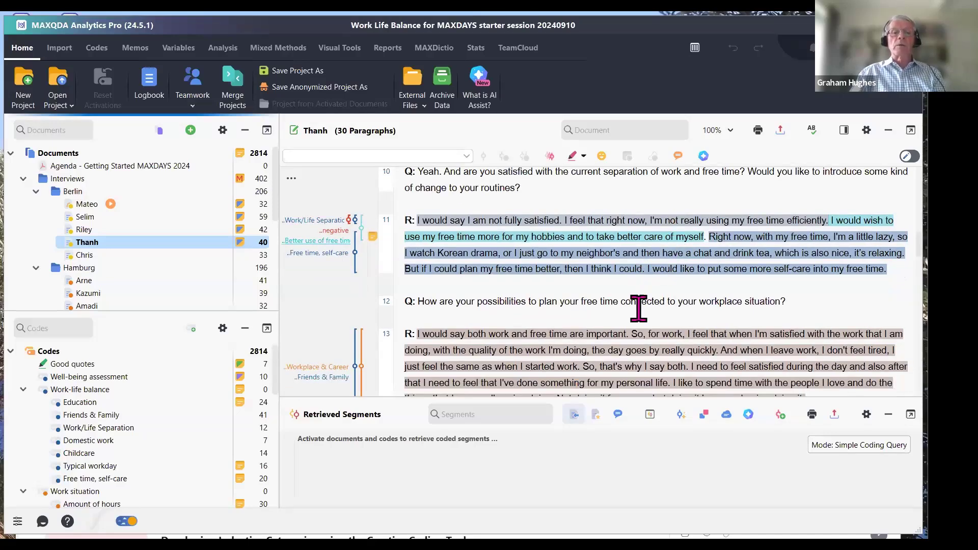
pyautogui.scroll(3, 655, 297)
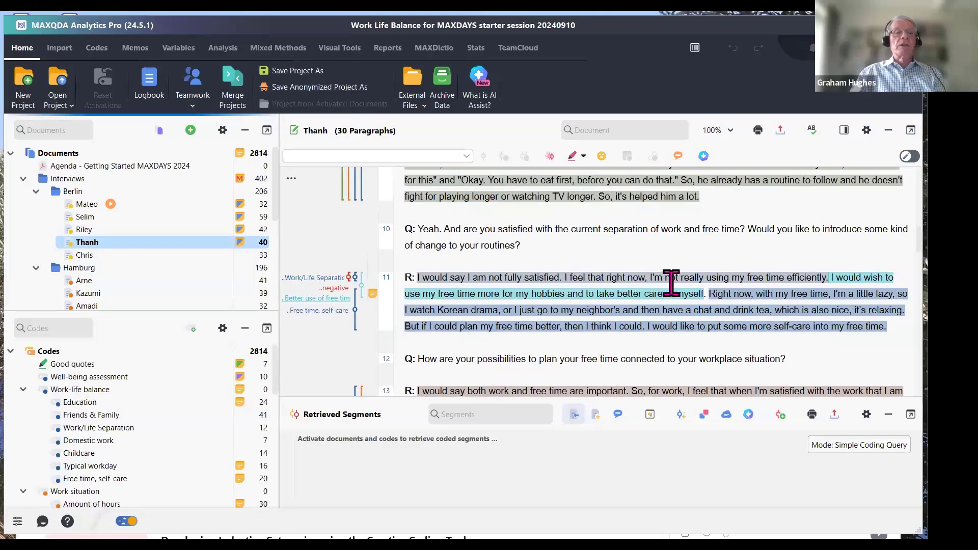
pyautogui.scroll(-1, 668, 279)
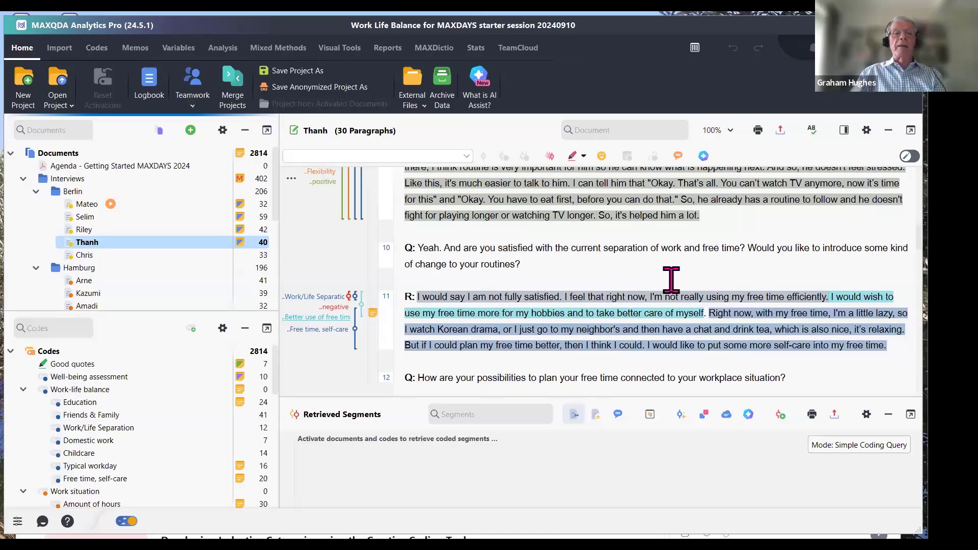
pyautogui.scroll(2, 671, 279)
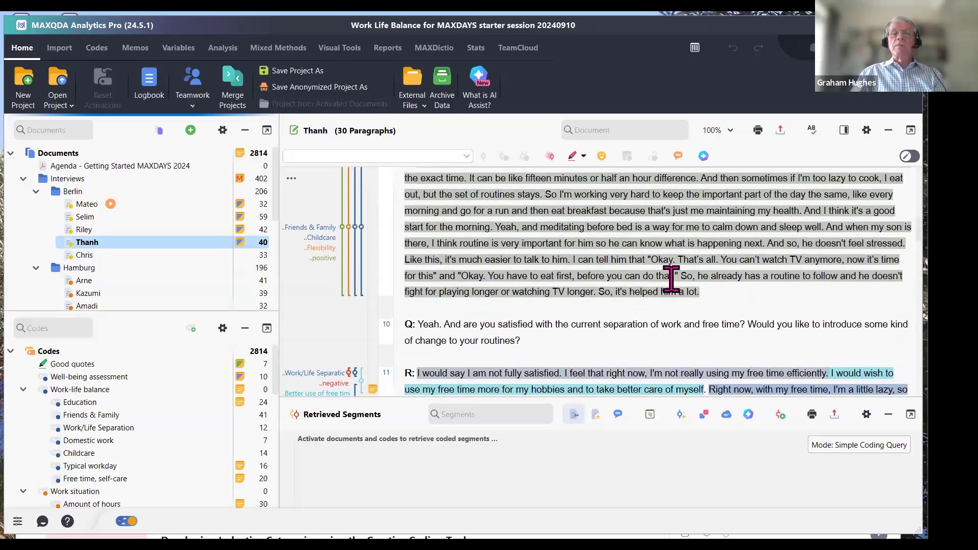
pyautogui.scroll(2, 637, 265)
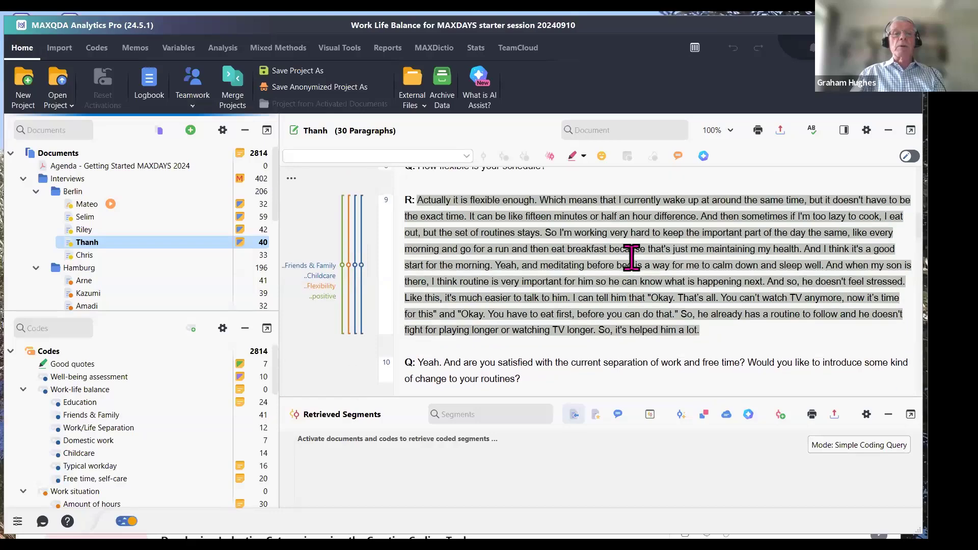
pyautogui.scroll(-6, 637, 264)
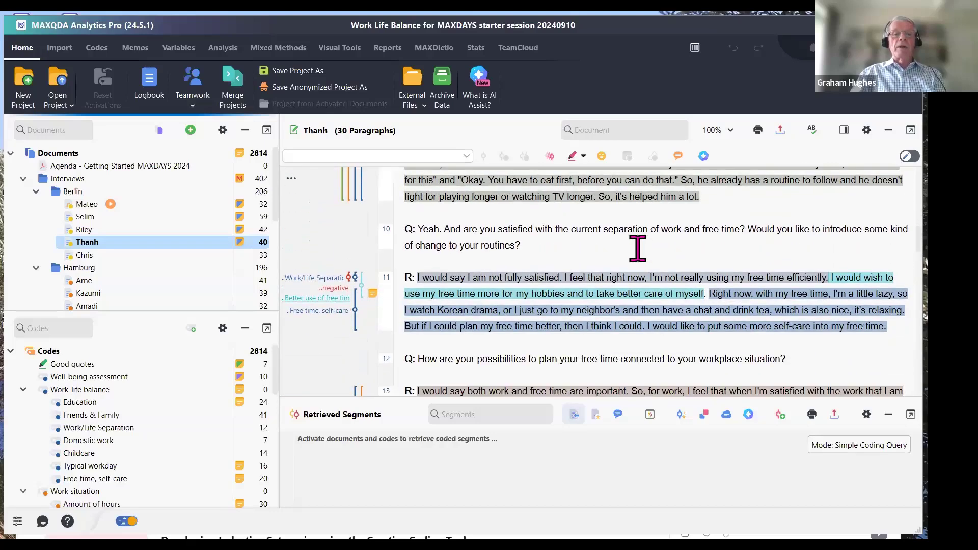
pyautogui.scroll(-1, 687, 294)
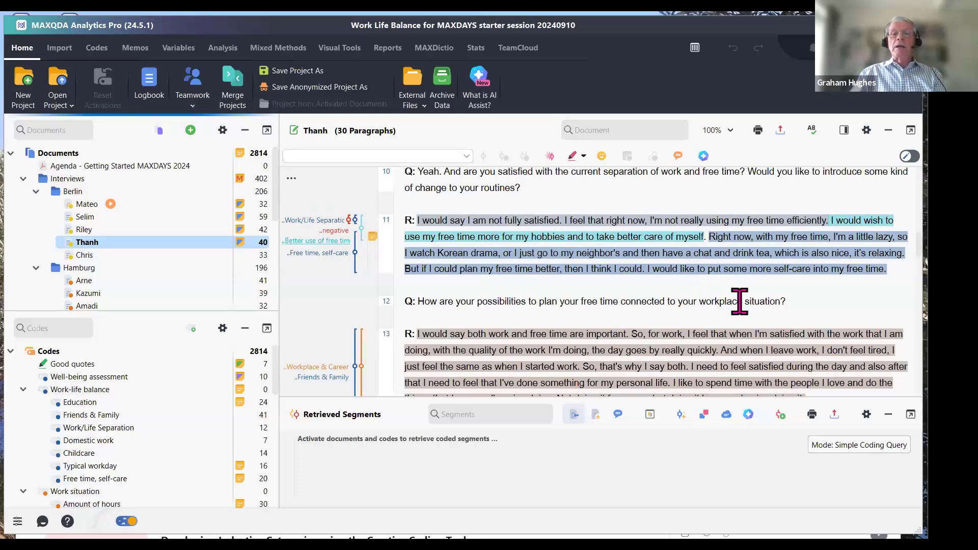
pyautogui.scroll(-2, 829, 270)
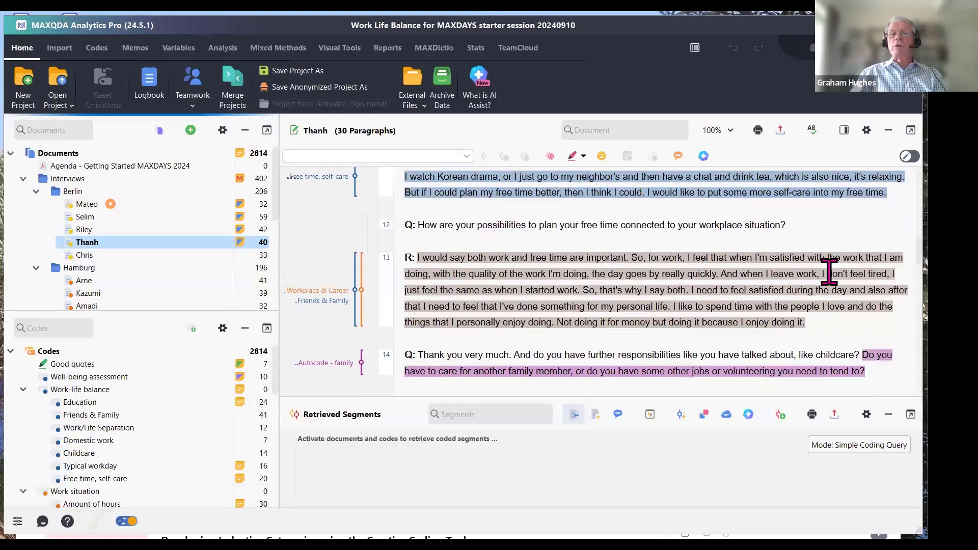
pyautogui.scroll(2, 830, 252)
pyautogui.scroll(-3, 831, 250)
pyautogui.scroll(4, 832, 227)
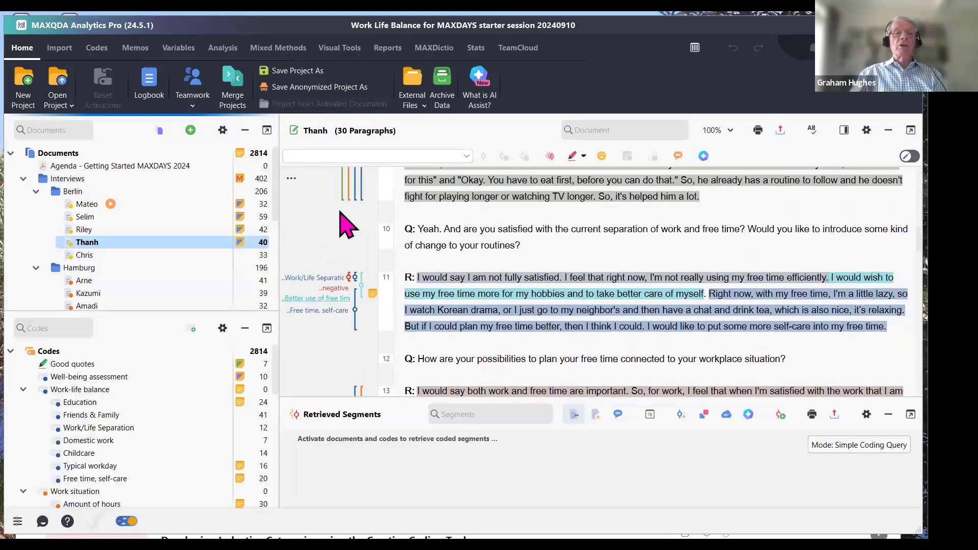
# Examine the code labels and coding stripes beside paragraphs 7 to 11 of the open interview
pyautogui.scroll(3, 347, 227)
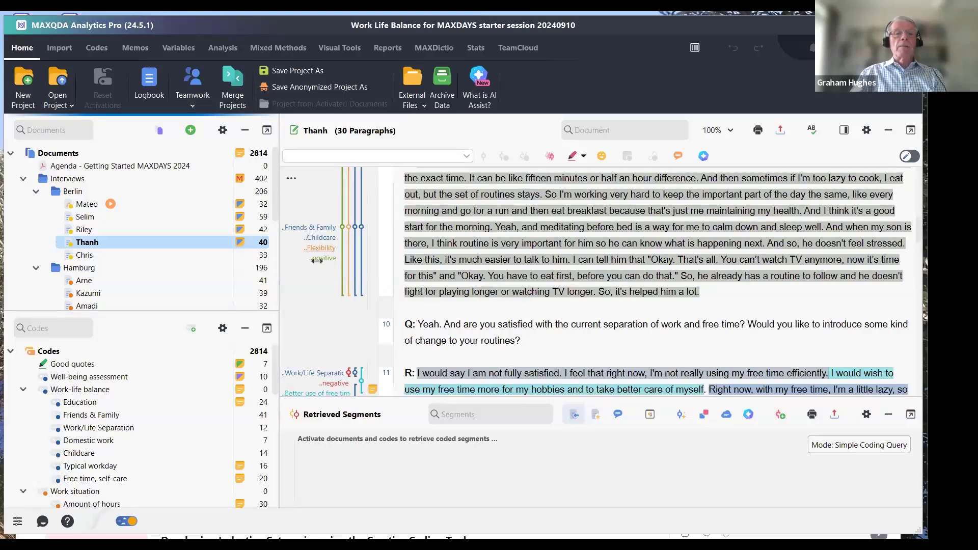
pyautogui.scroll(-1, 320, 268)
pyautogui.scroll(-5, 319, 268)
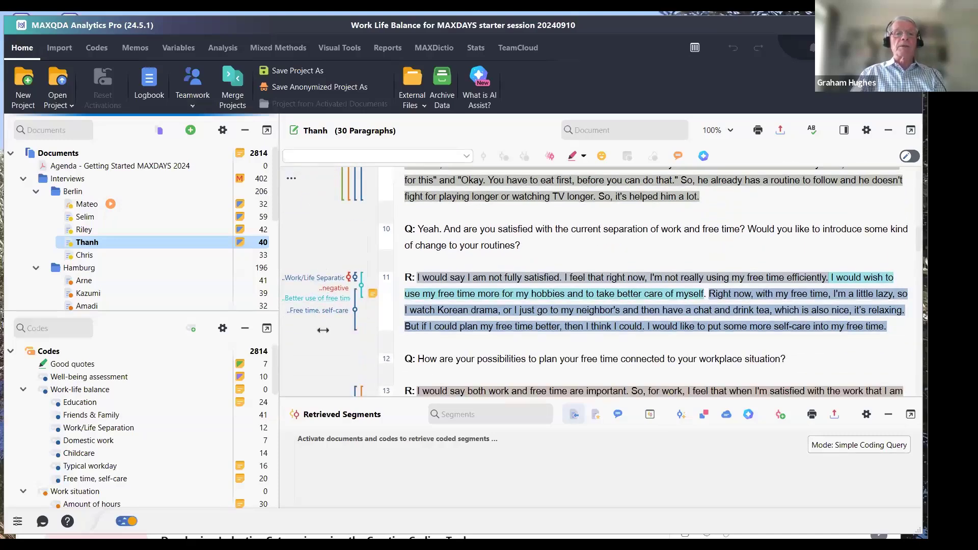
pyautogui.scroll(9, 323, 330)
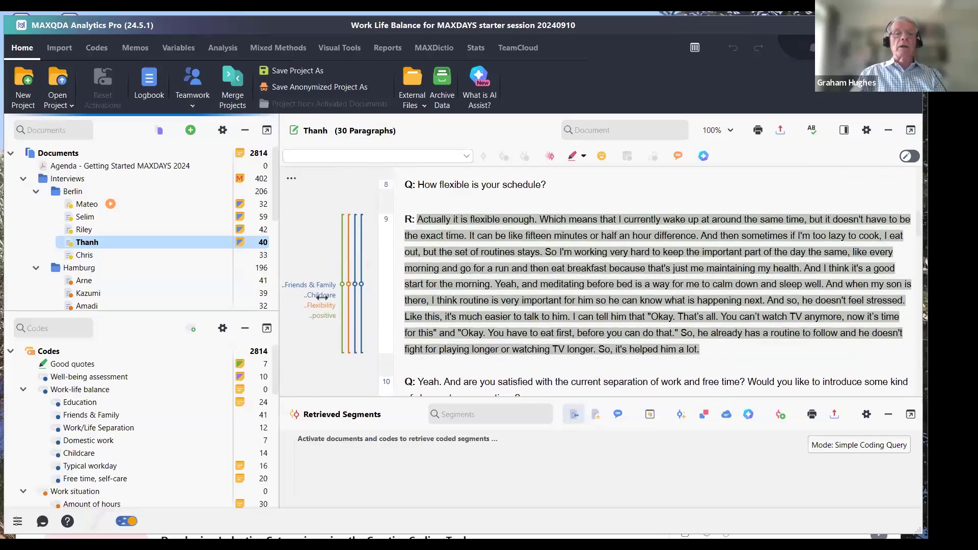
pyautogui.scroll(5, 322, 297)
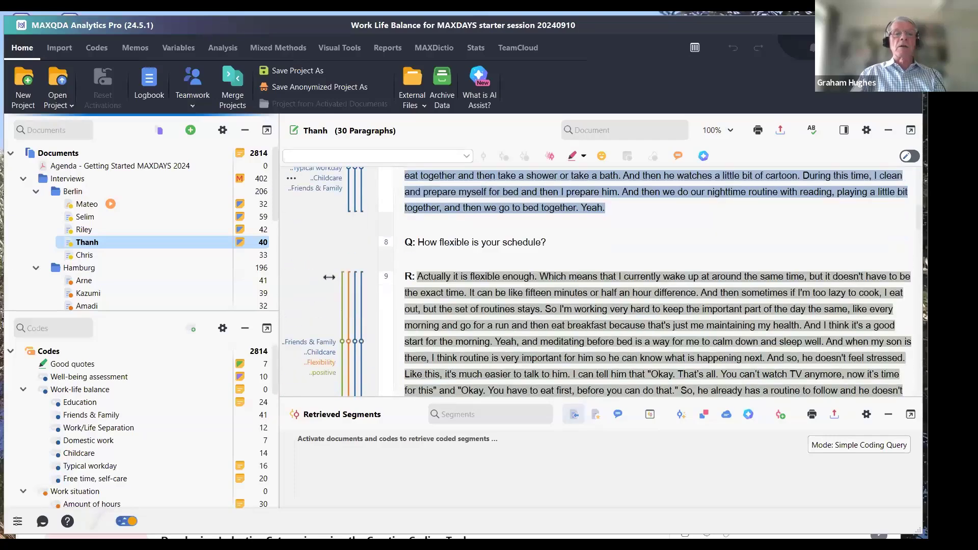
pyautogui.scroll(-3, 329, 277)
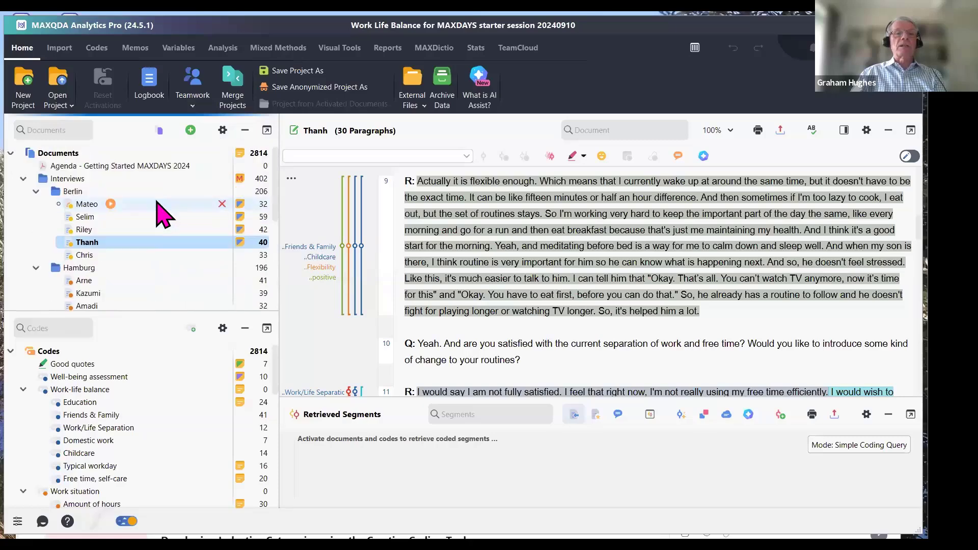
# Look over the document groups in the project, from the interviews to the survey, Twitter data and sets
pyautogui.scroll(-1, 158, 214)
pyautogui.scroll(1, 158, 211)
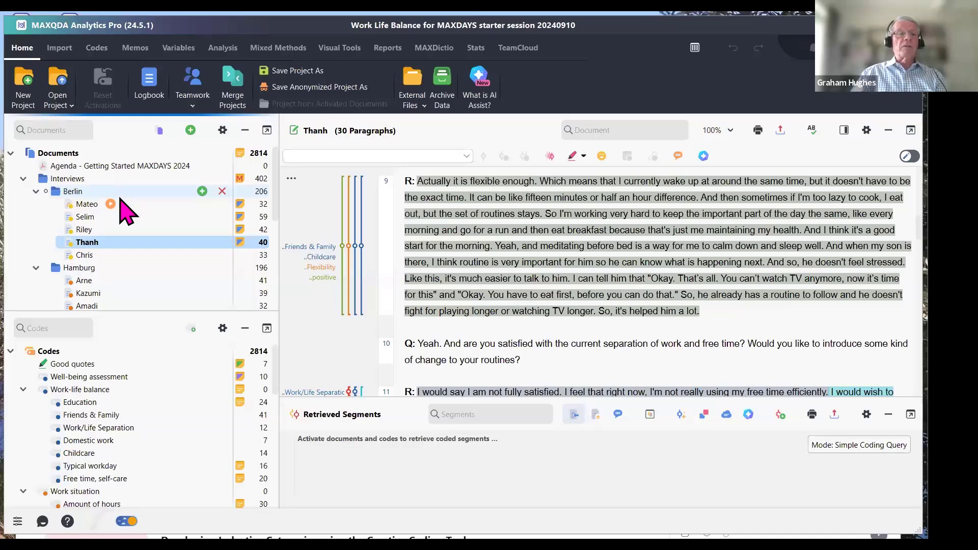
pyautogui.scroll(-3, 127, 204)
pyautogui.scroll(-2, 133, 199)
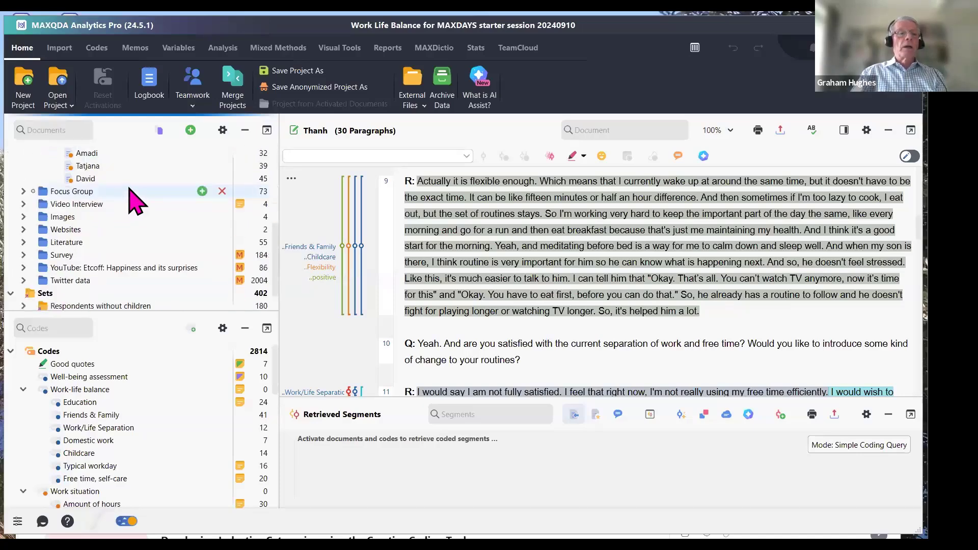
pyautogui.scroll(5, 135, 197)
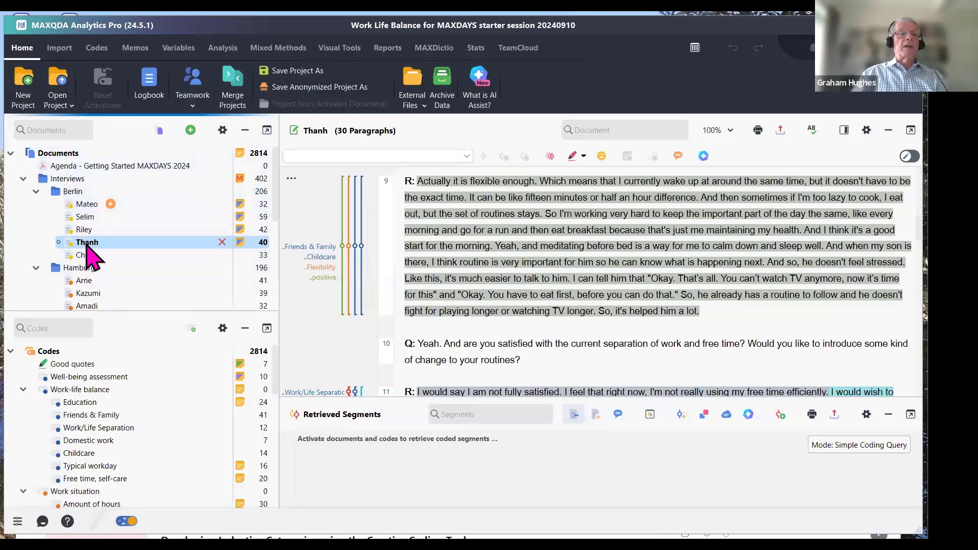
# View the second interview in the Hamburg group, and return to the fourth interview in the Berlin group
pyautogui.click(89, 296)
pyautogui.doubleClick(88, 295)
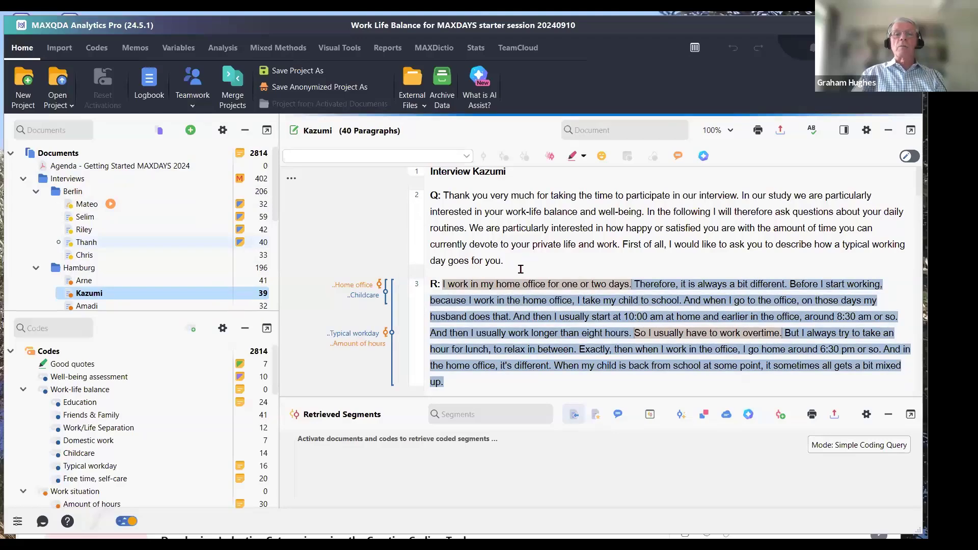
pyautogui.doubleClick(103, 244)
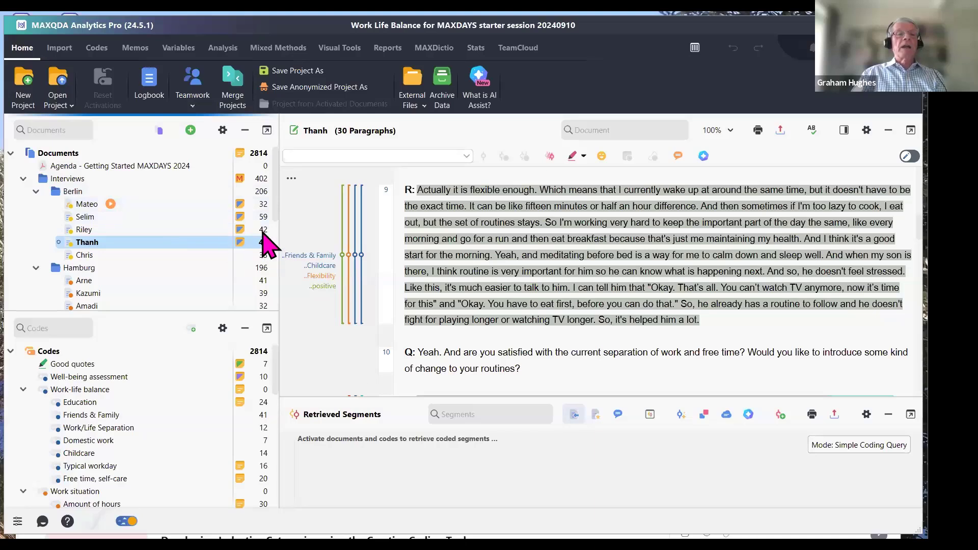
# Examine the coding frequencies of the interviews, the code system and the code labels beside paragraph 9
pyautogui.scroll(-2, 262, 230)
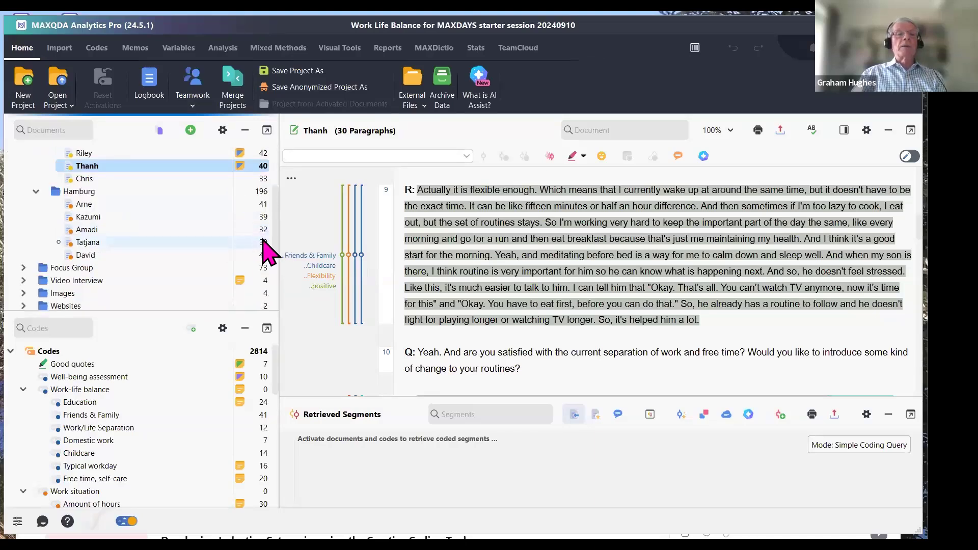
pyautogui.scroll(1, 265, 250)
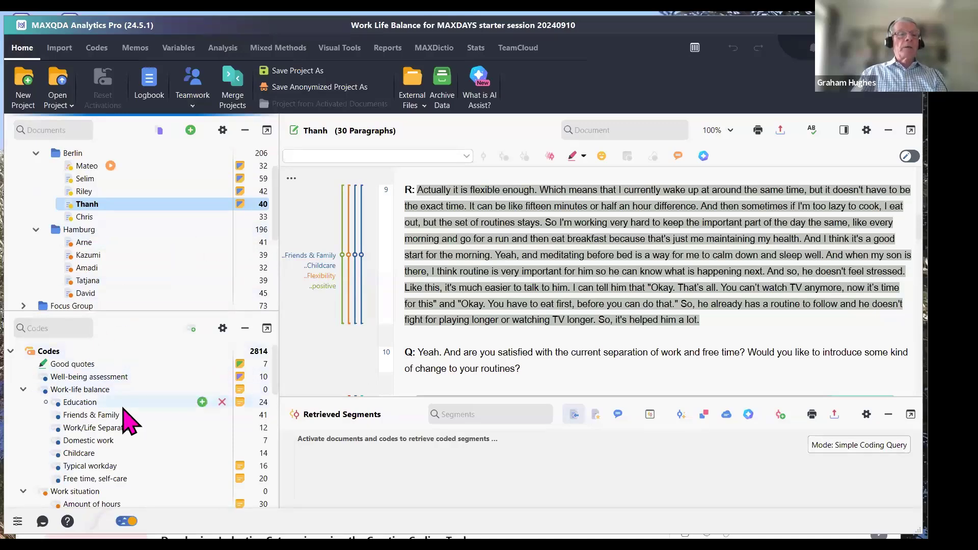
pyautogui.moveTo(123, 409)
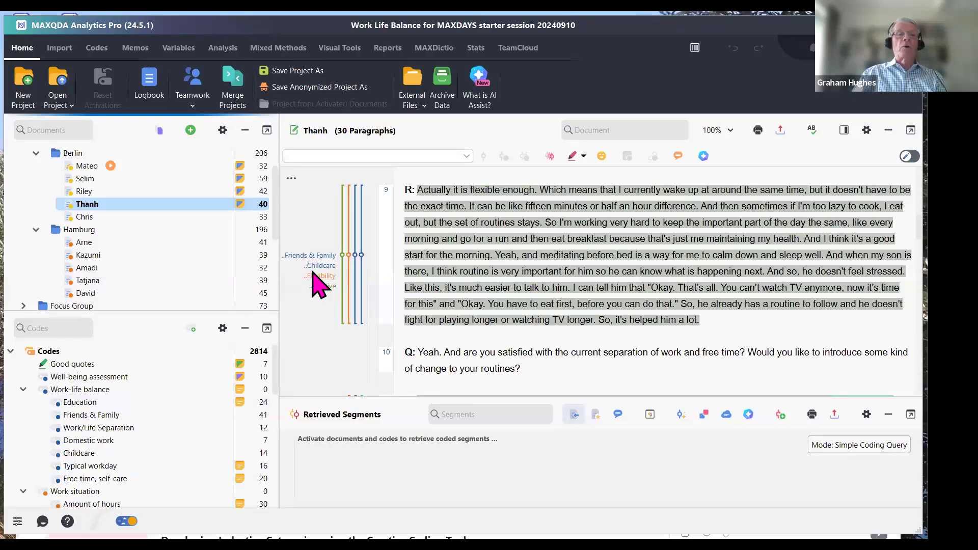
pyautogui.moveTo(332, 262)
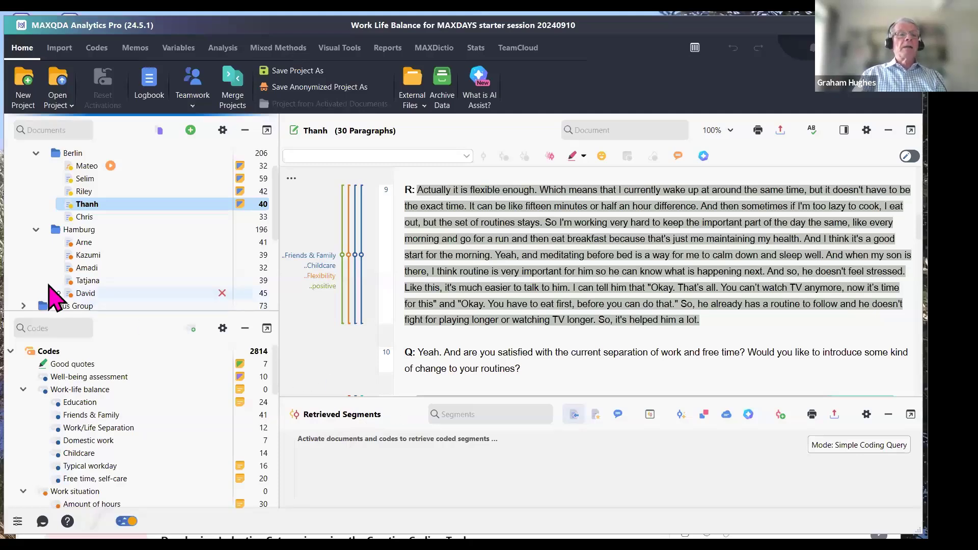
# Activate the Hamburg document group and the Domestic work code, and review the retrieved segments
pyautogui.click(61, 232)
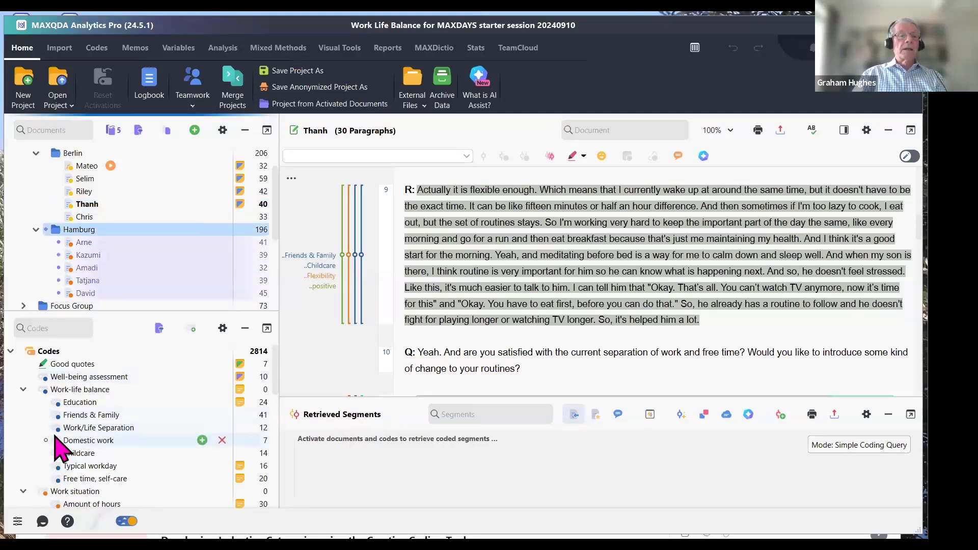
pyautogui.click(59, 440)
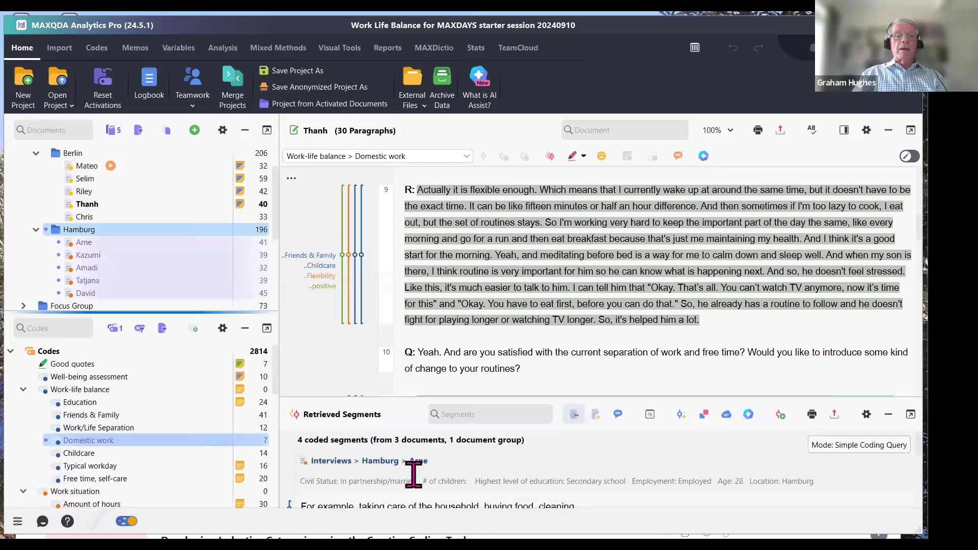
pyautogui.scroll(-3, 530, 474)
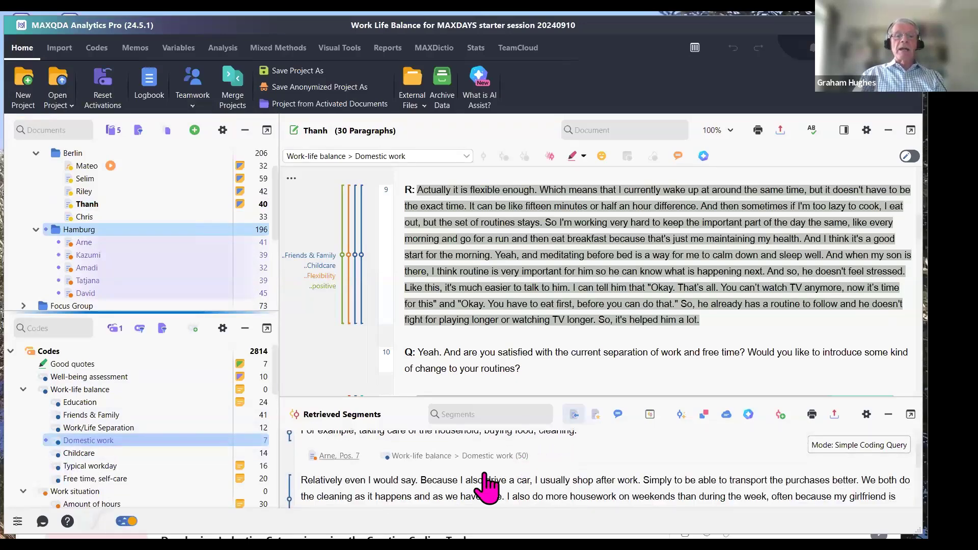
pyautogui.scroll(3, 476, 468)
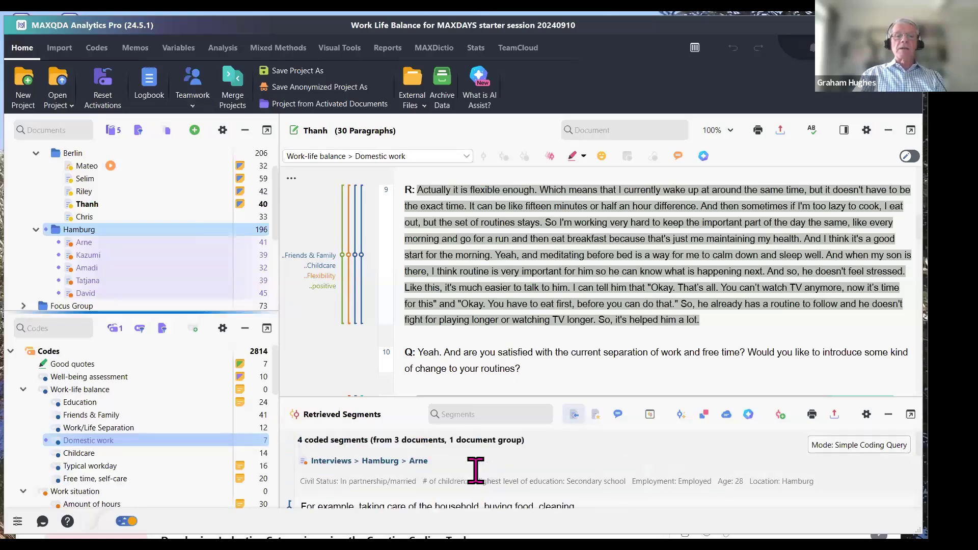
# Reset the activations of all codes and all documents
pyautogui.click(115, 329)
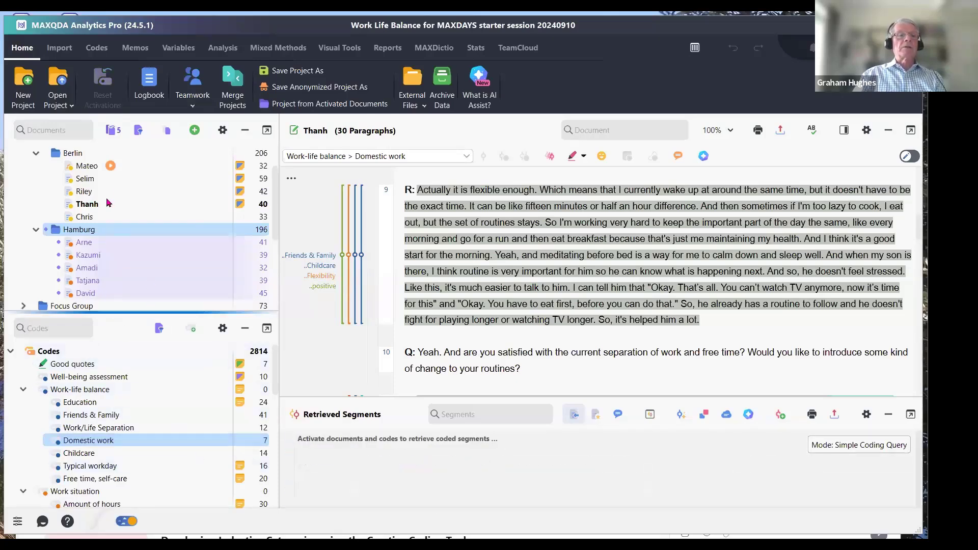
pyautogui.click(115, 131)
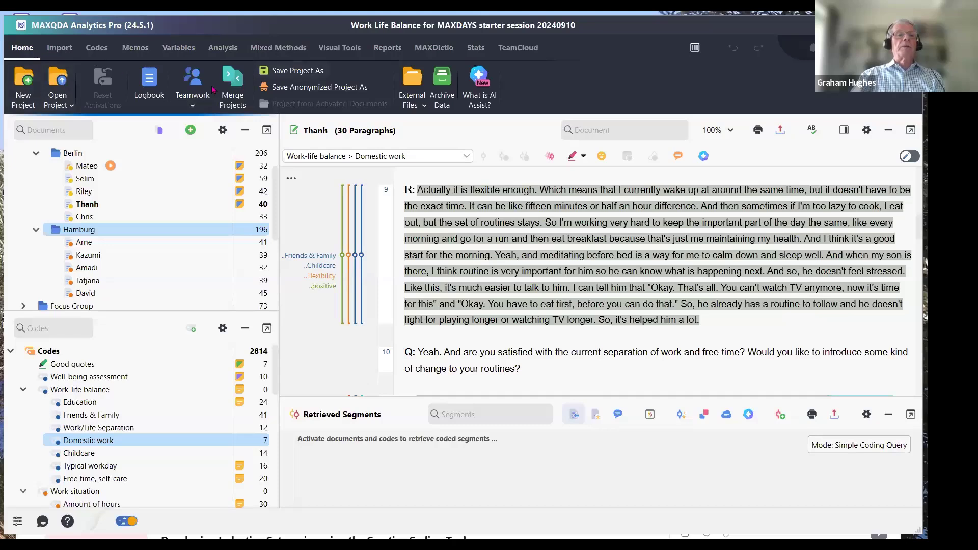
pyautogui.click(97, 47)
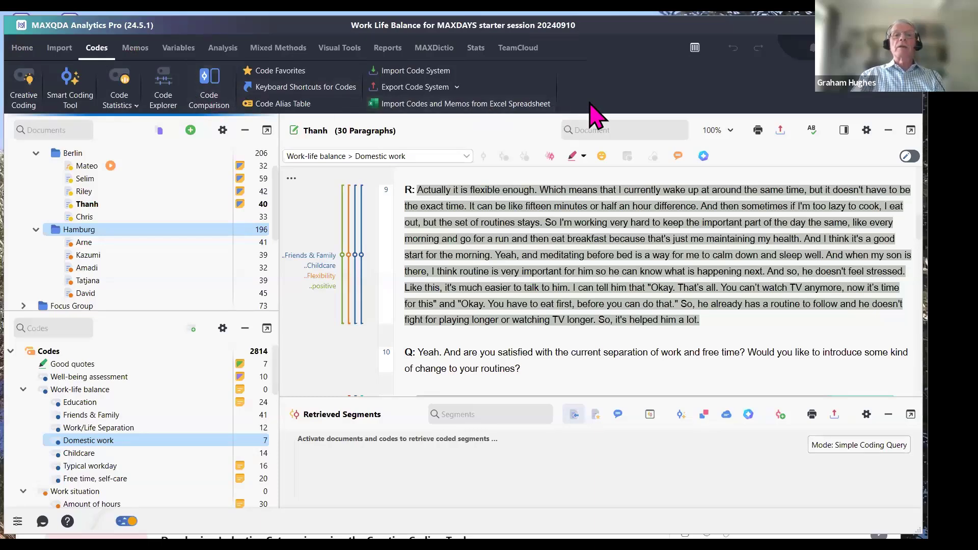
pyautogui.click(223, 48)
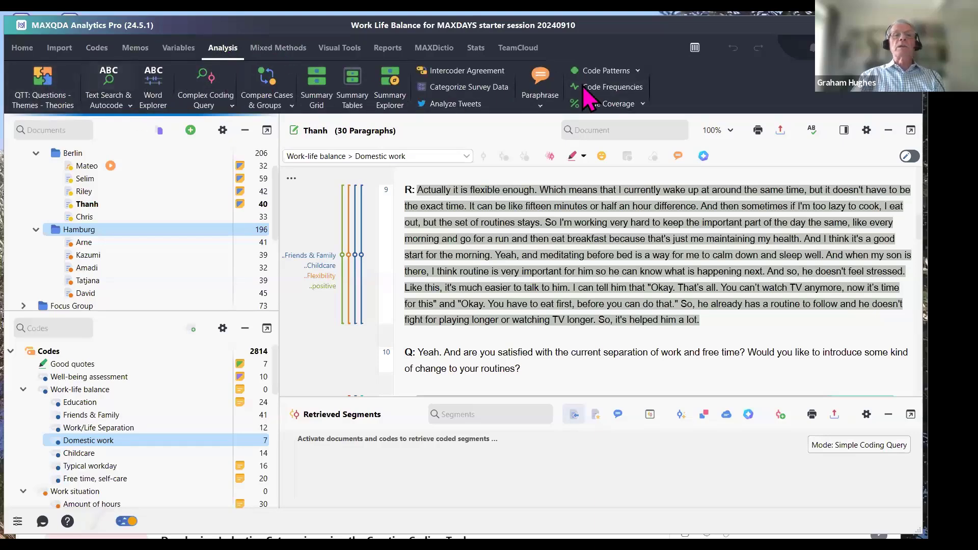
pyautogui.click(19, 48)
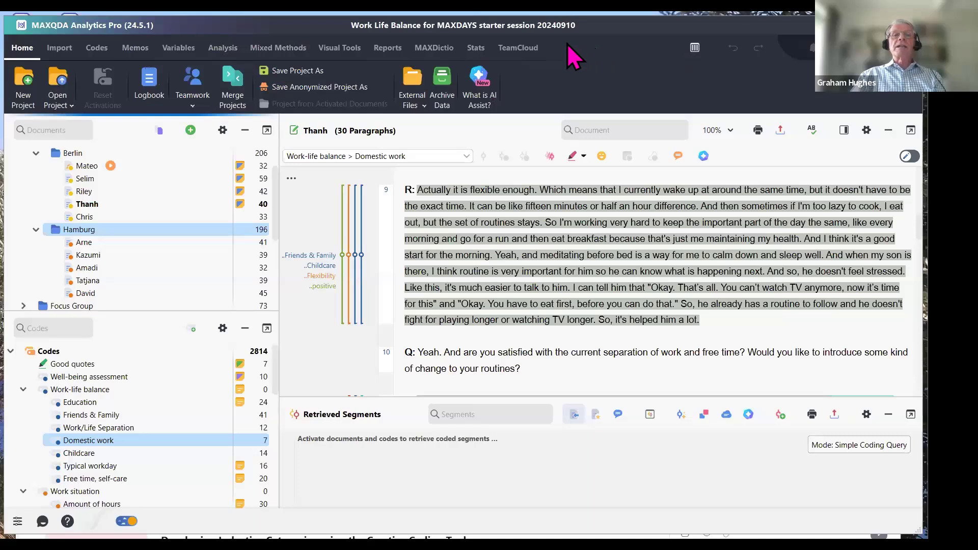
# Try the layout with the retrieved segments beside the document, and return to the stacked layout
pyautogui.click(695, 48)
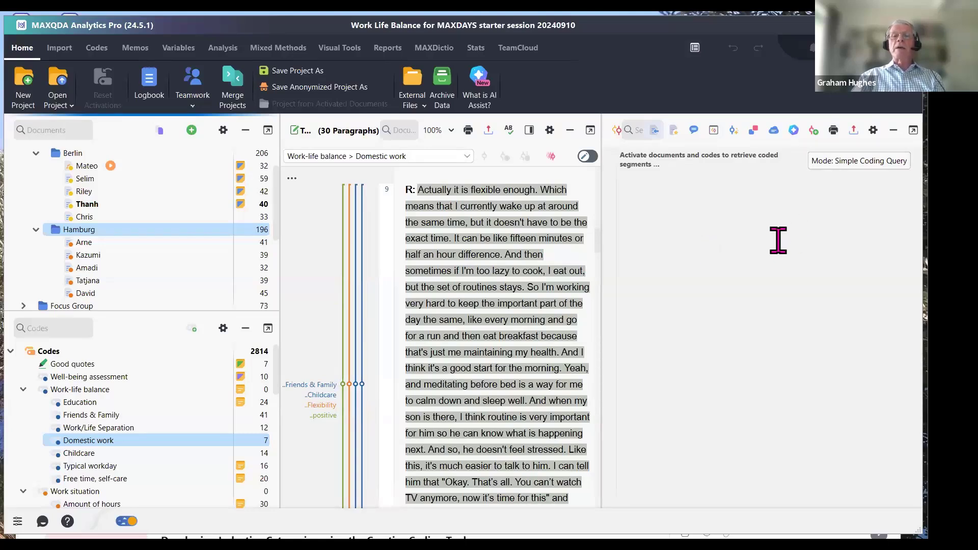
pyautogui.click(694, 47)
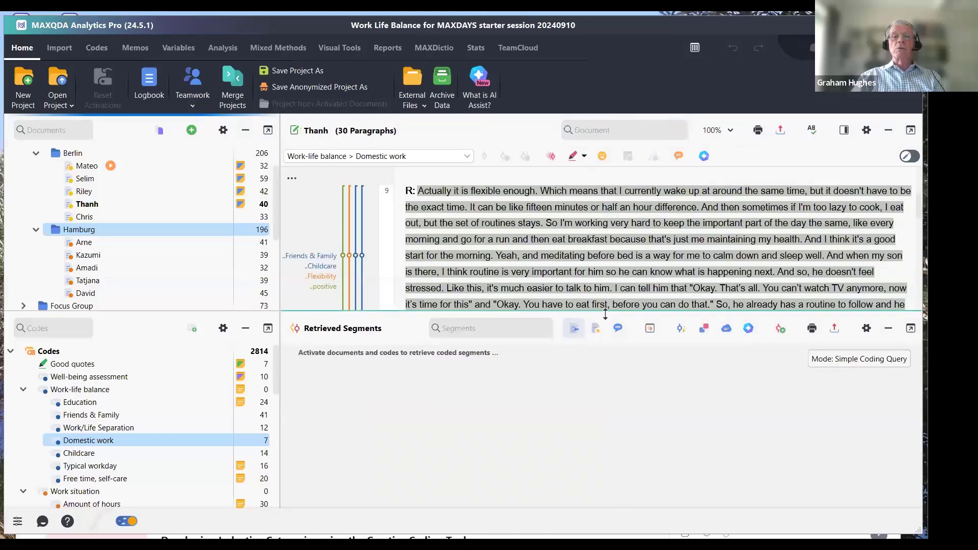
# Enlarge the document area by shrinking the retrieved segments area beneath it
pyautogui.moveTo(605, 309); pyautogui.dragTo(595, 431)
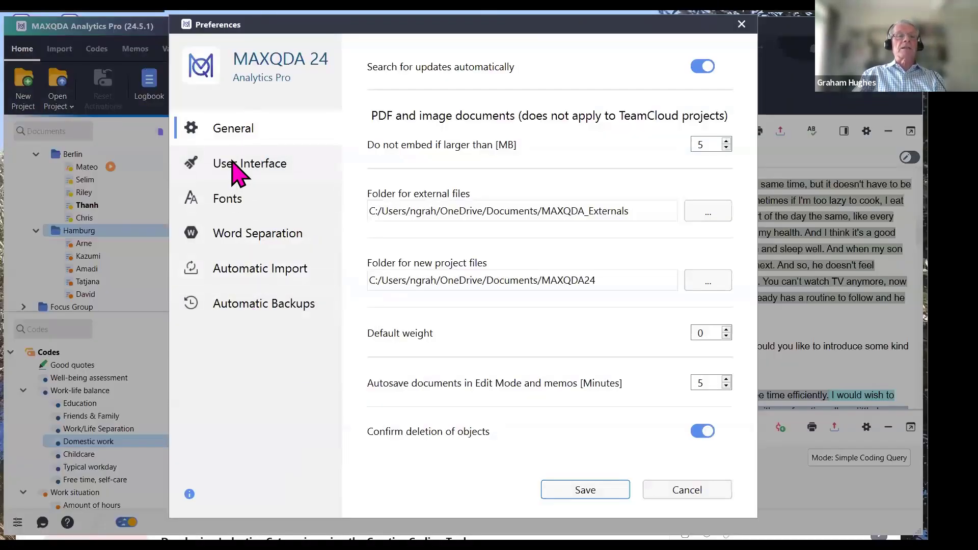
# Review the available interface languages and the general preferences, including the folders for external and new project files, without saving changes
pyautogui.click(233, 164)
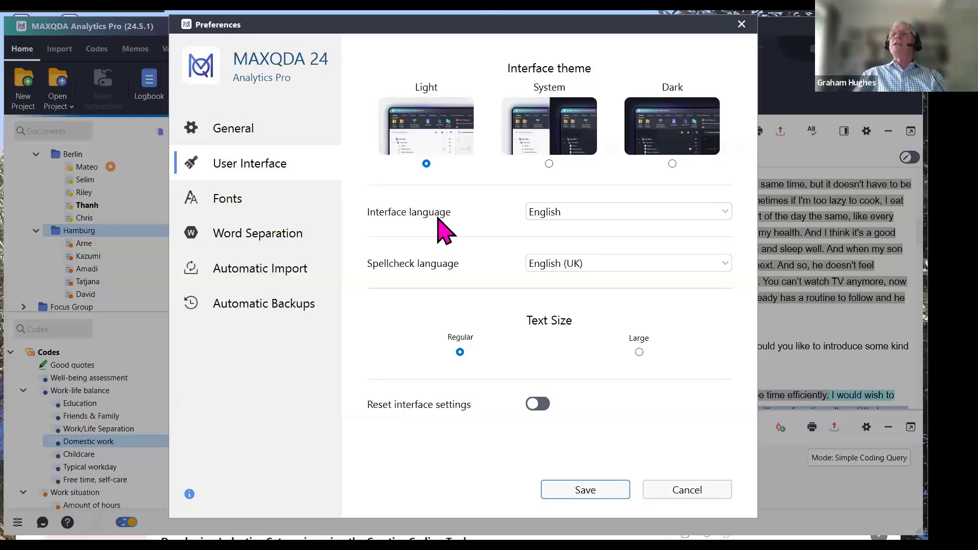
pyautogui.click(715, 218)
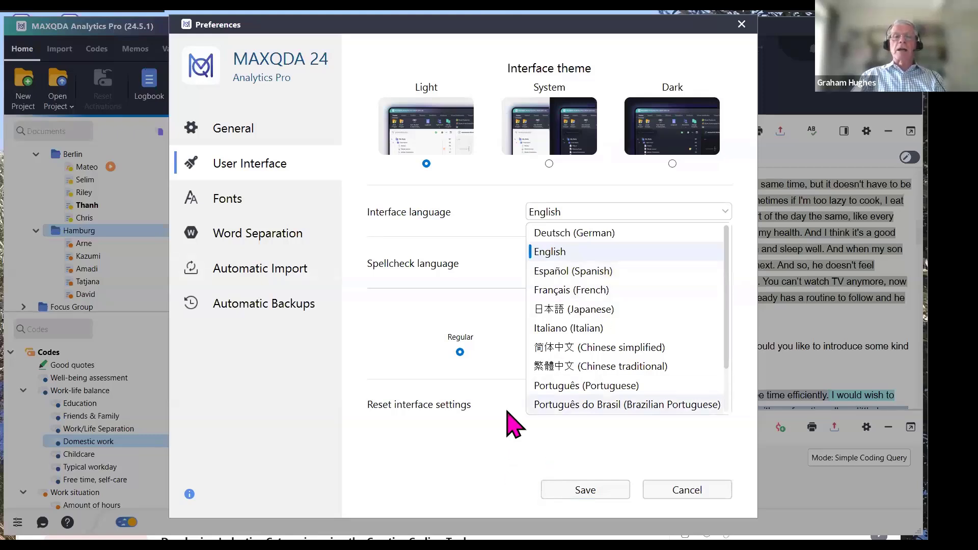
pyautogui.click(554, 255)
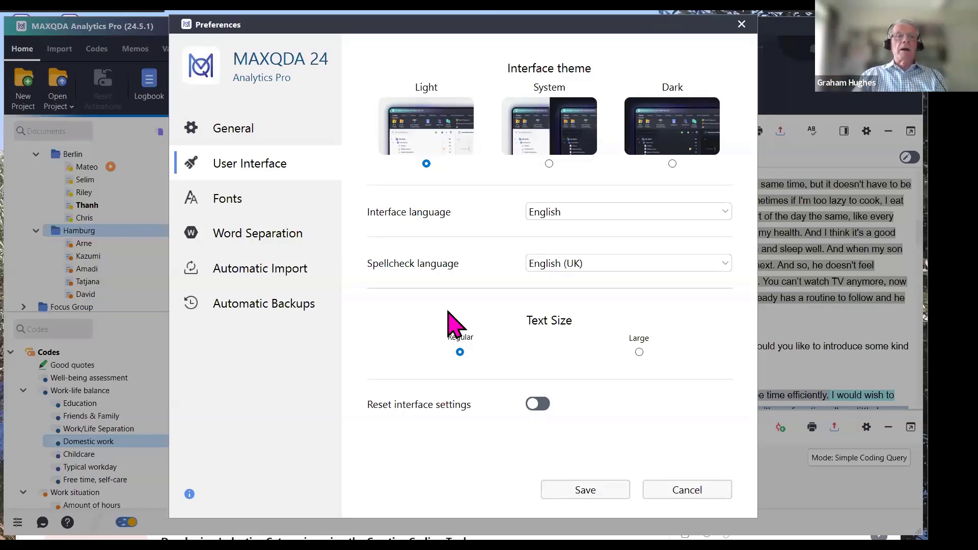
pyautogui.click(237, 134)
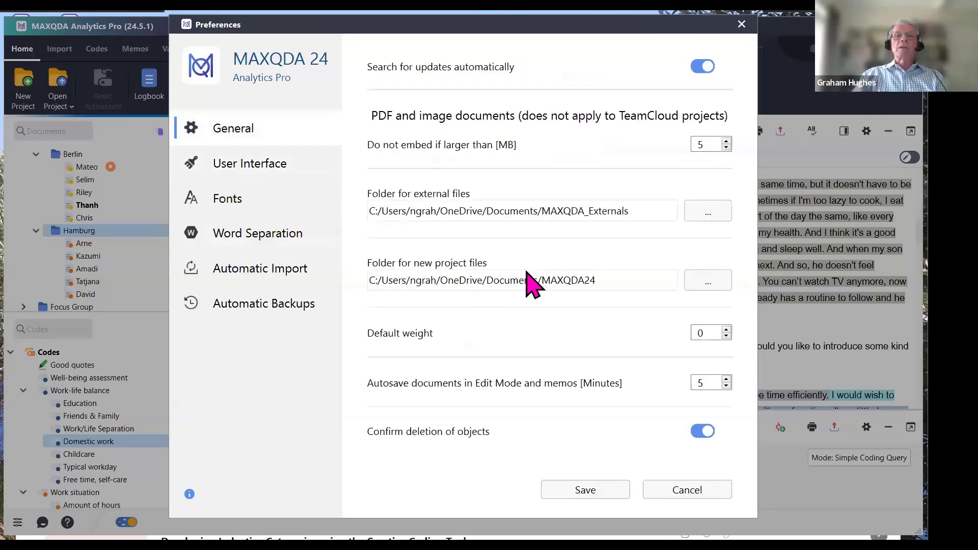
pyautogui.click(688, 490)
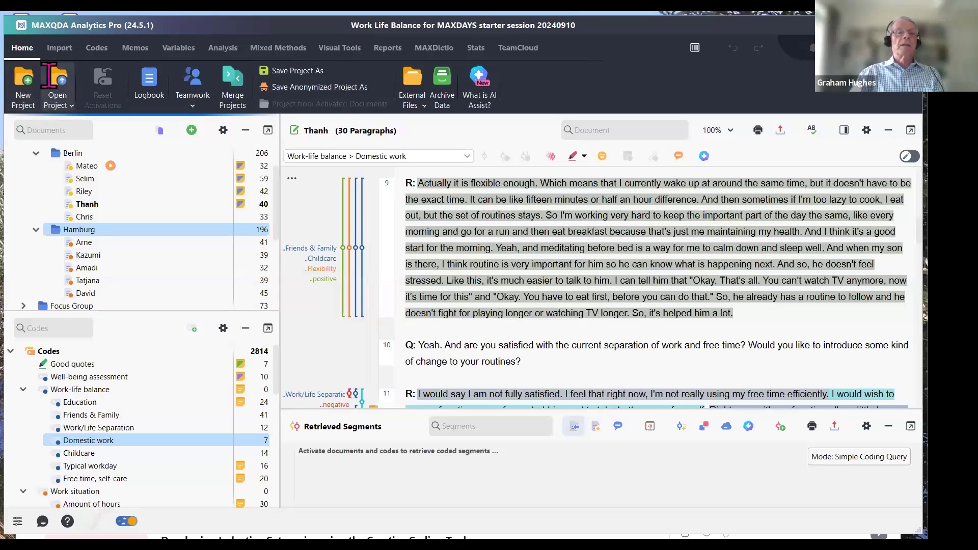
# Look over the recently opened projects and the entry for example projects without opening any
pyautogui.click(71, 106)
pyautogui.moveTo(107, 303)
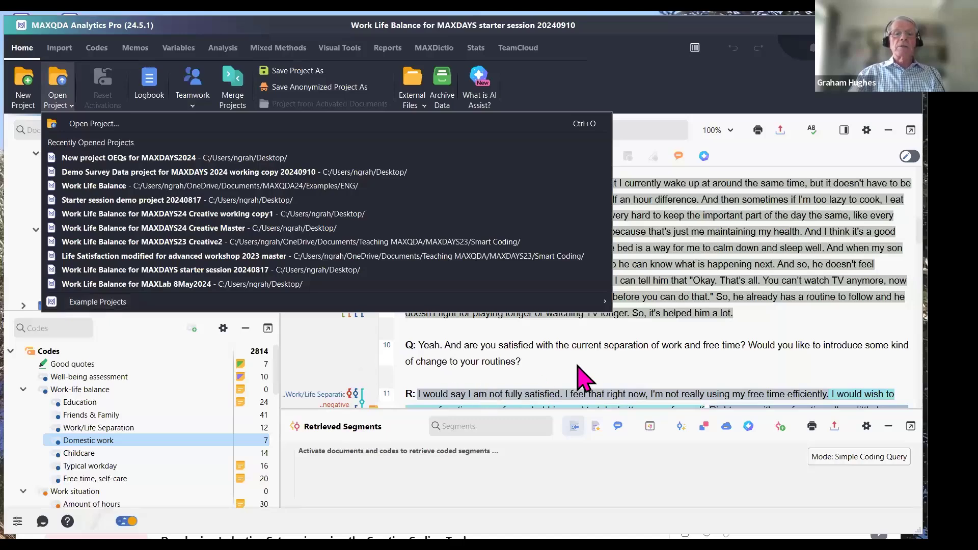
pyautogui.click(20, 75)
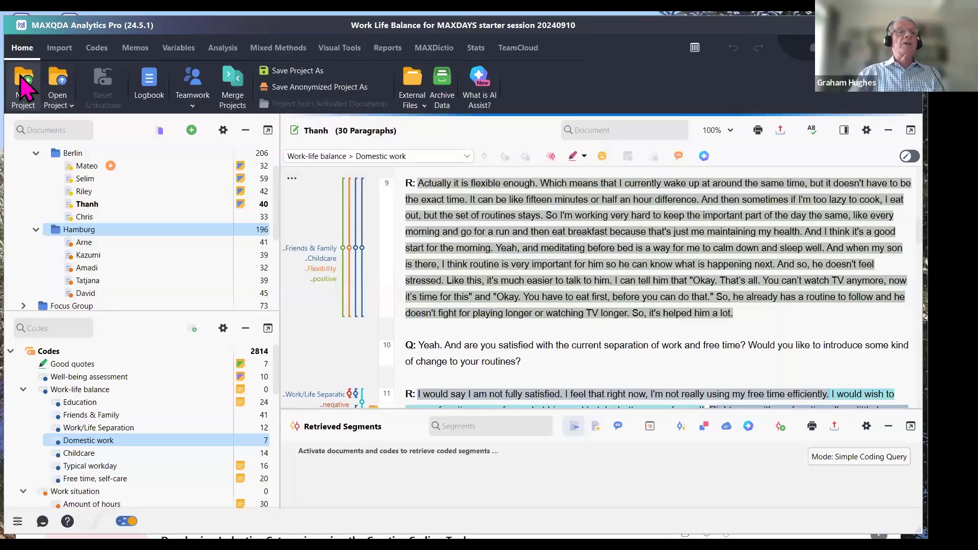
# Create a new project named Demo 20240910 on the Desktop
pyautogui.click(22, 79)
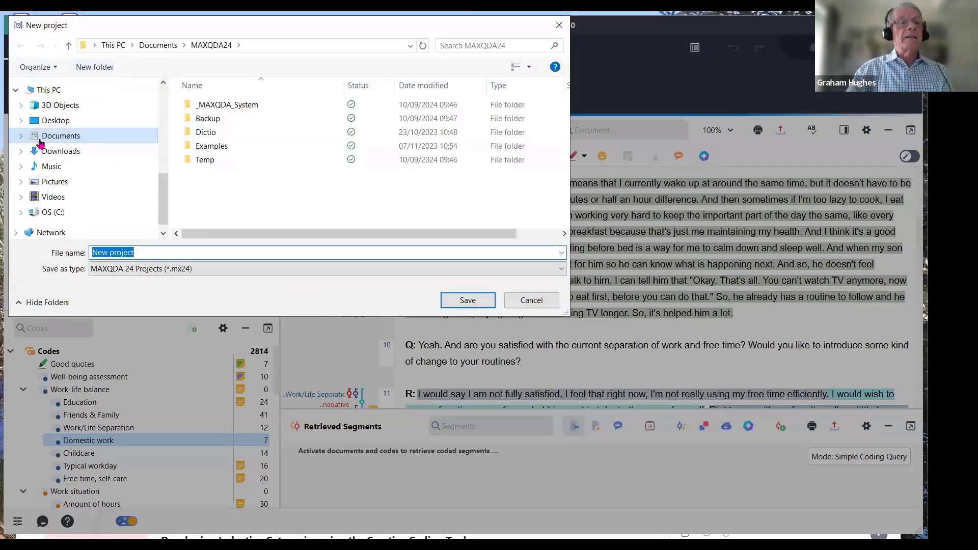
pyautogui.click(54, 122)
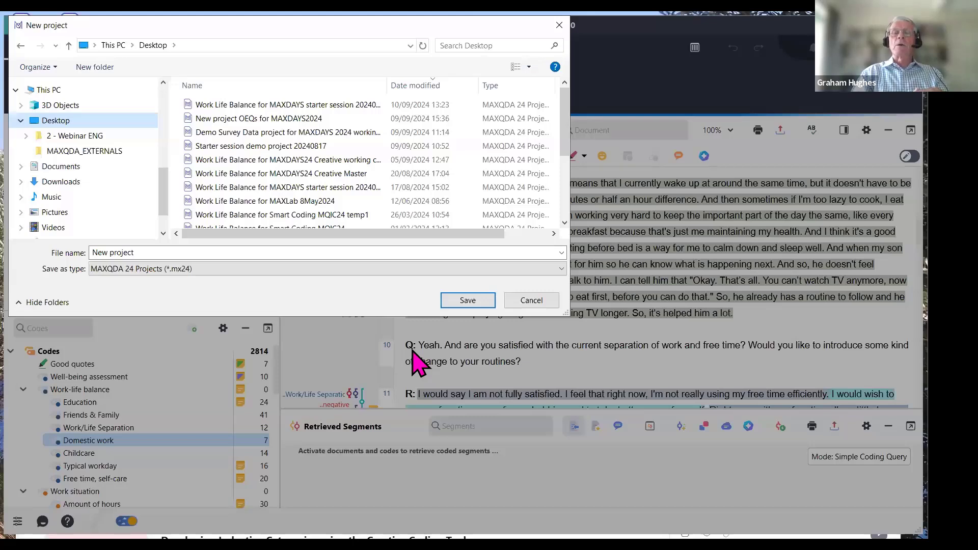
pyautogui.click(157, 249)
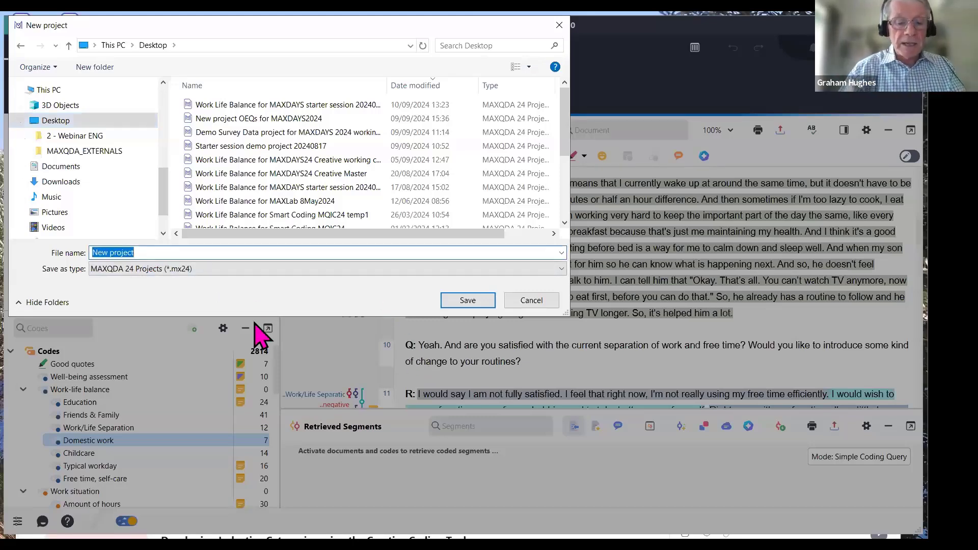
pyautogui.write('Demo ')
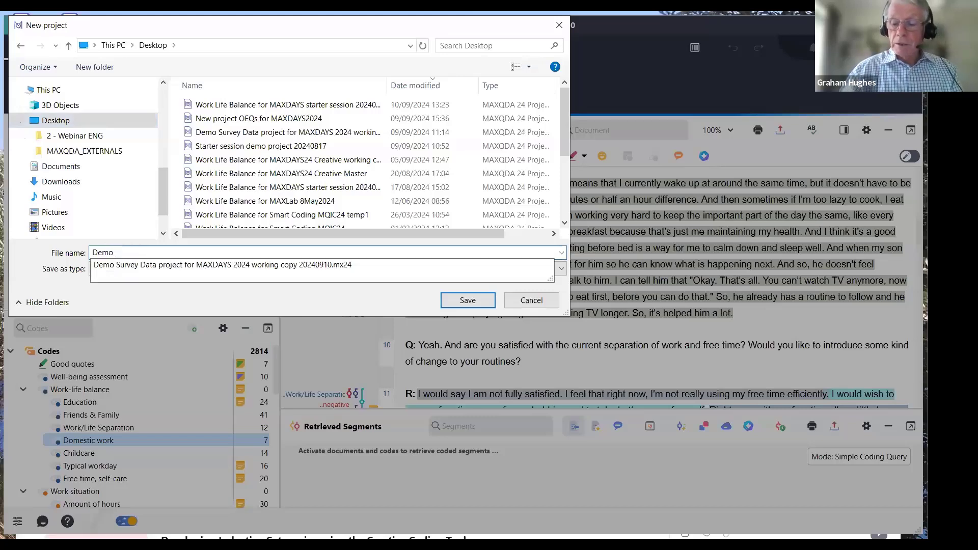
pyautogui.write('2024091')
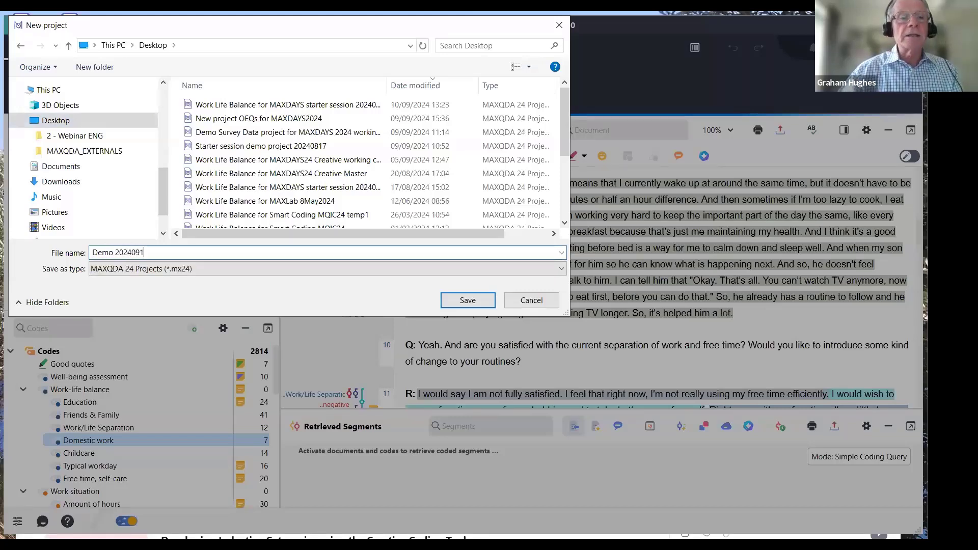
pyautogui.write('0')
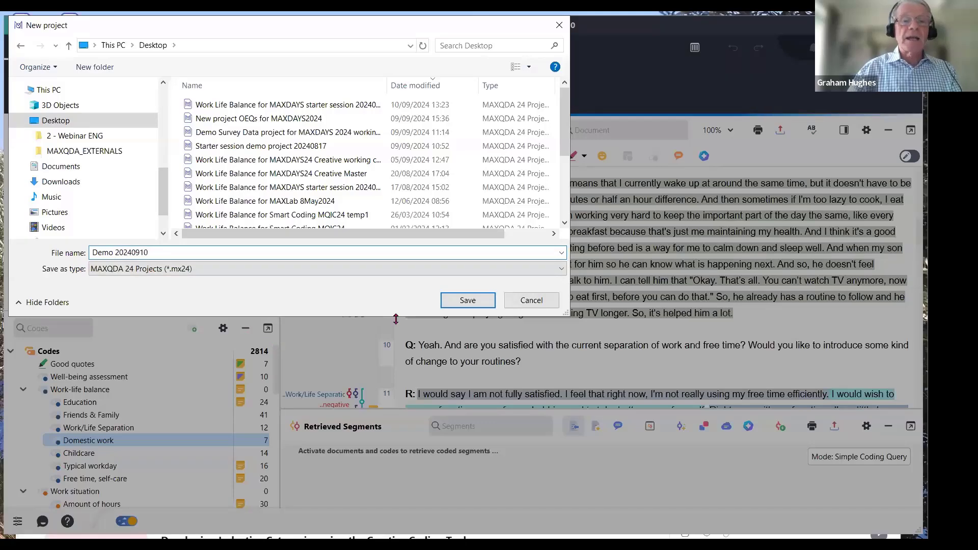
pyautogui.click(457, 304)
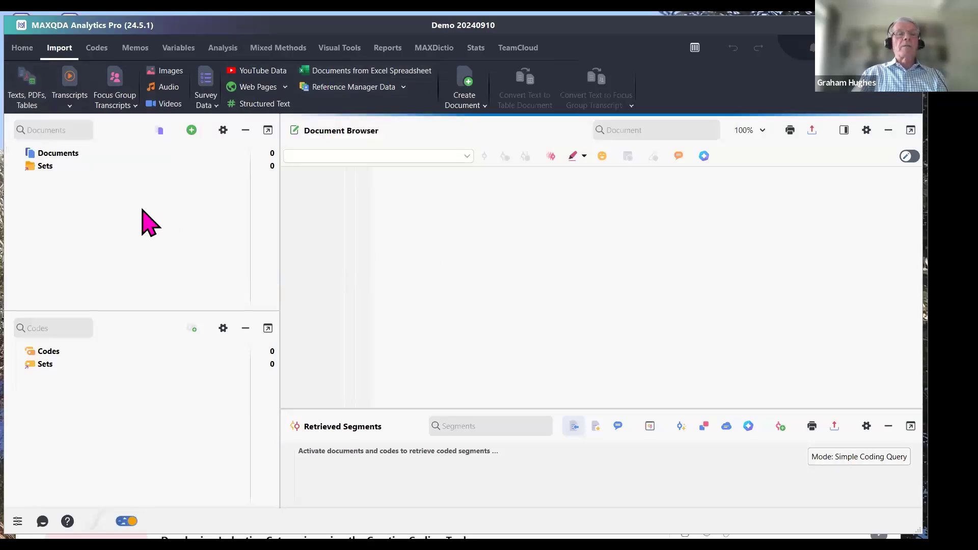
# Import the Thanh Word document from the 2 - Webinar ENG Documents folder and skim the interview text
pyautogui.click(32, 88)
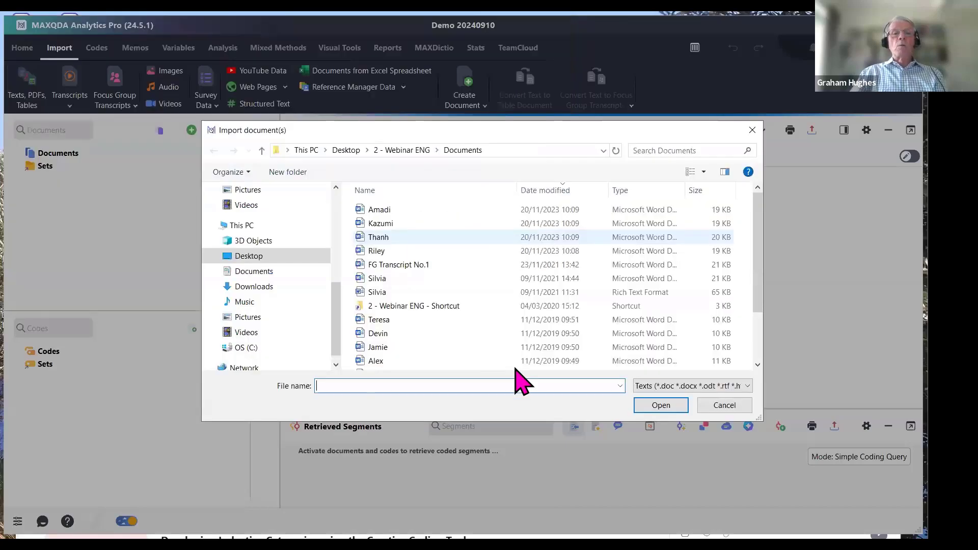
pyautogui.click(409, 237)
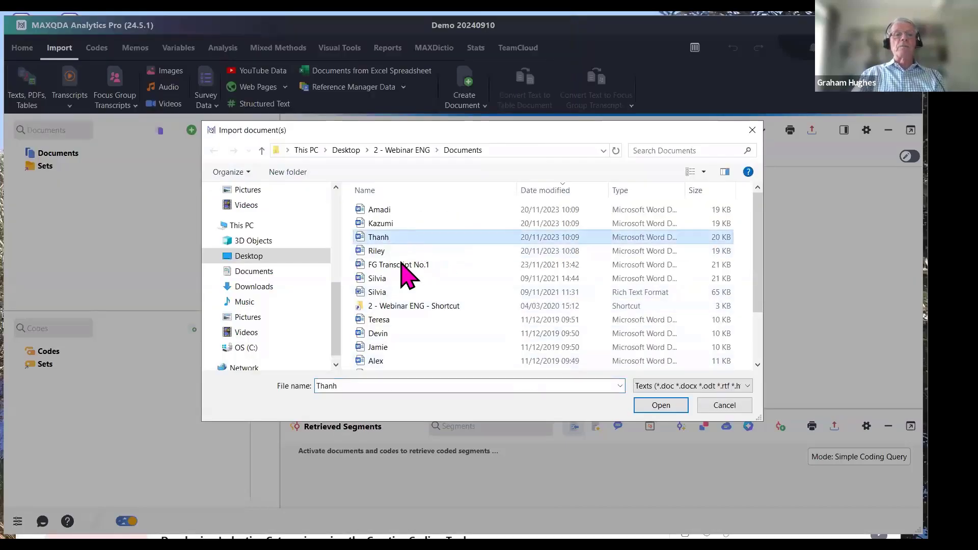
pyautogui.click(656, 407)
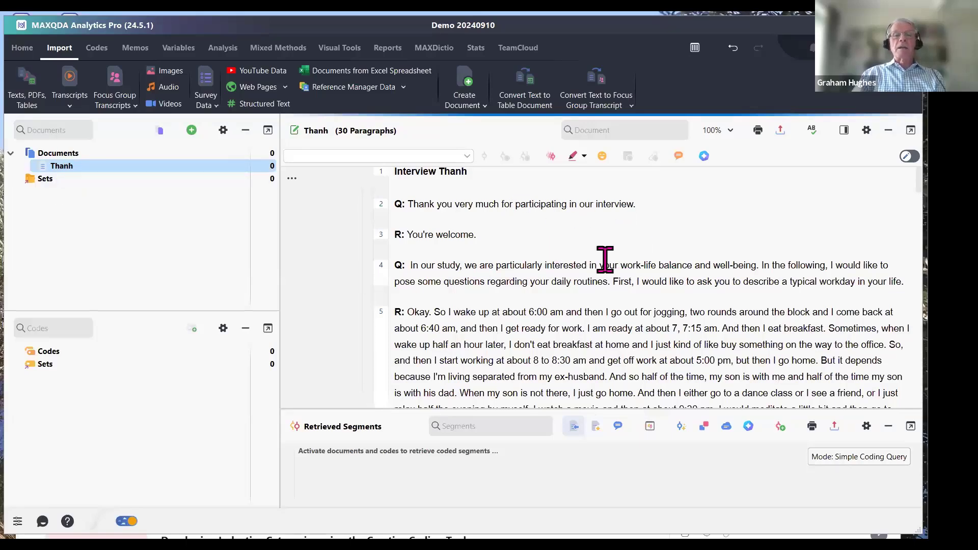
pyautogui.scroll(-2, 585, 254)
pyautogui.scroll(2, 584, 254)
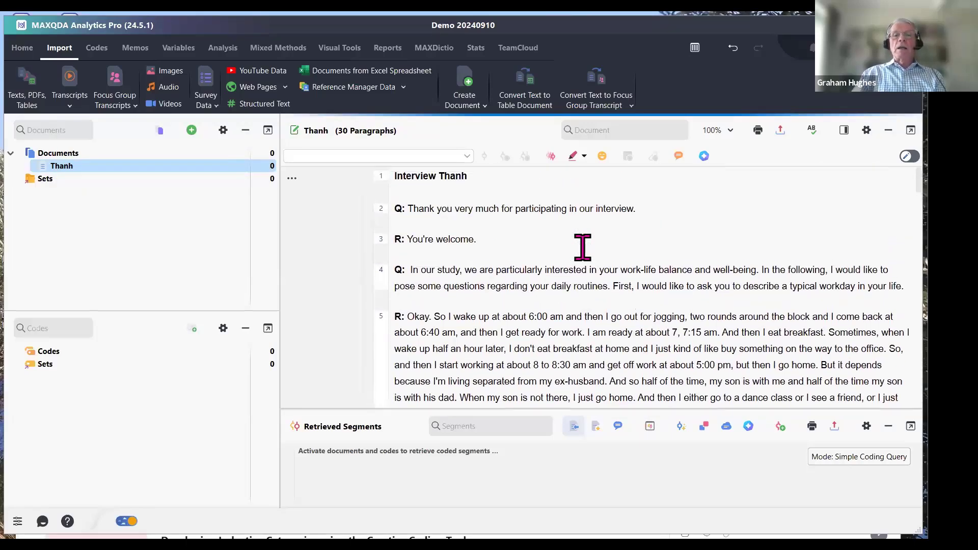
pyautogui.scroll(-3, 579, 246)
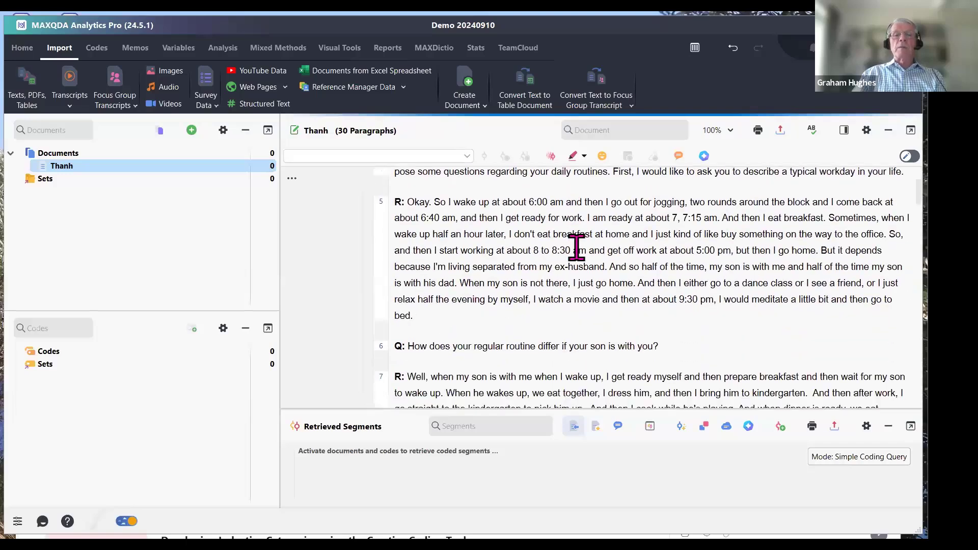
pyautogui.scroll(3, 576, 248)
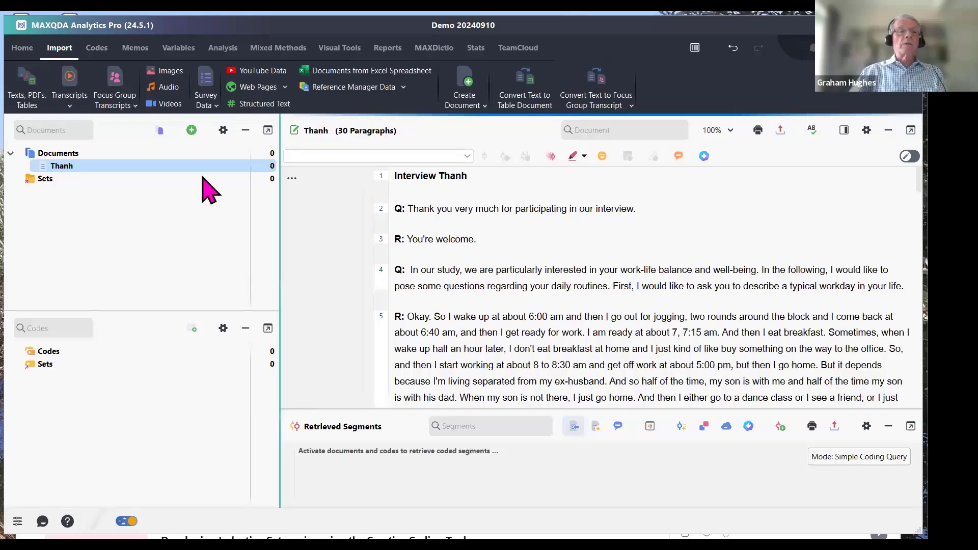
# Import the Amadi and Kazumi Word documents together into the project
pyautogui.click(192, 130)
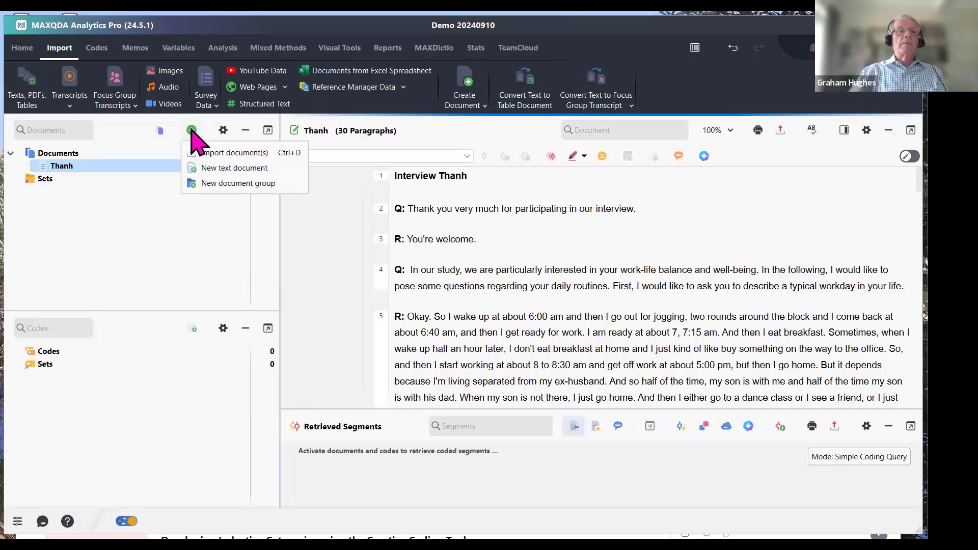
pyautogui.click(226, 154)
pyautogui.click(222, 106)
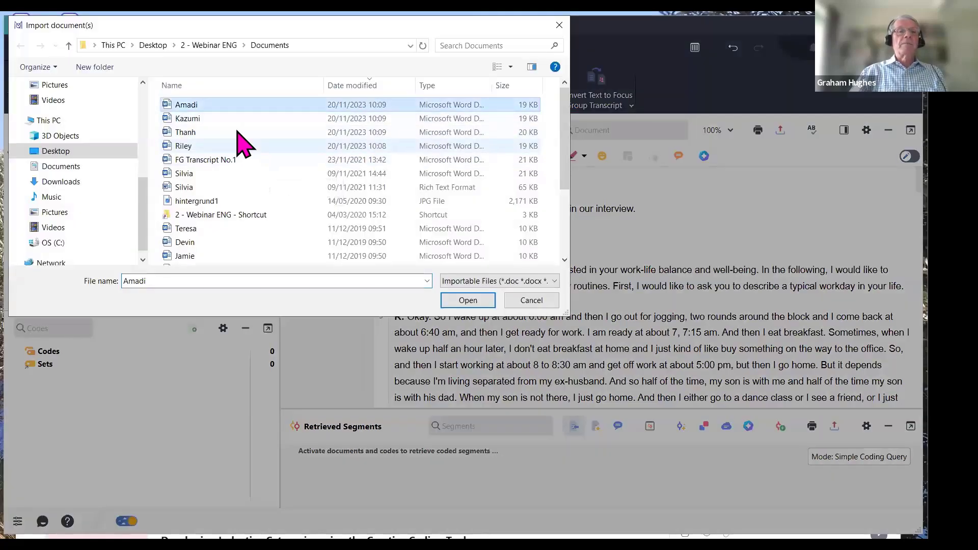
pyautogui.keyDown('ctrl'); pyautogui.click(232, 118); pyautogui.keyUp('ctrl')
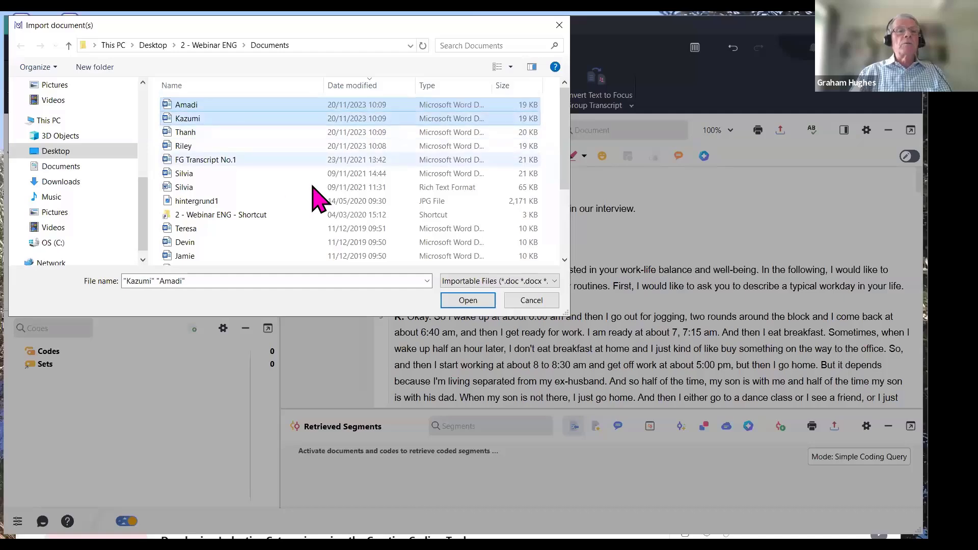
pyautogui.click(466, 307)
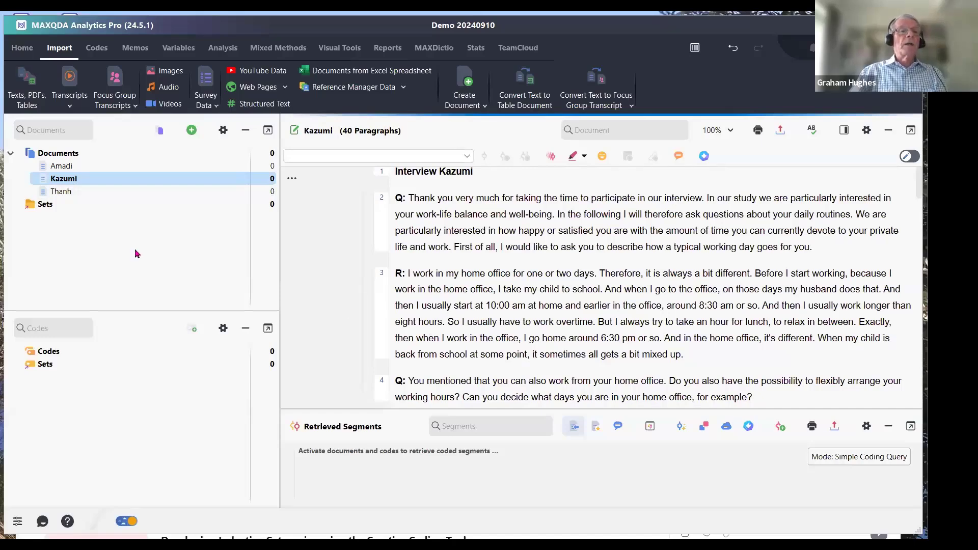
# Create a new document group named Berlin
pyautogui.rightClick(91, 155)
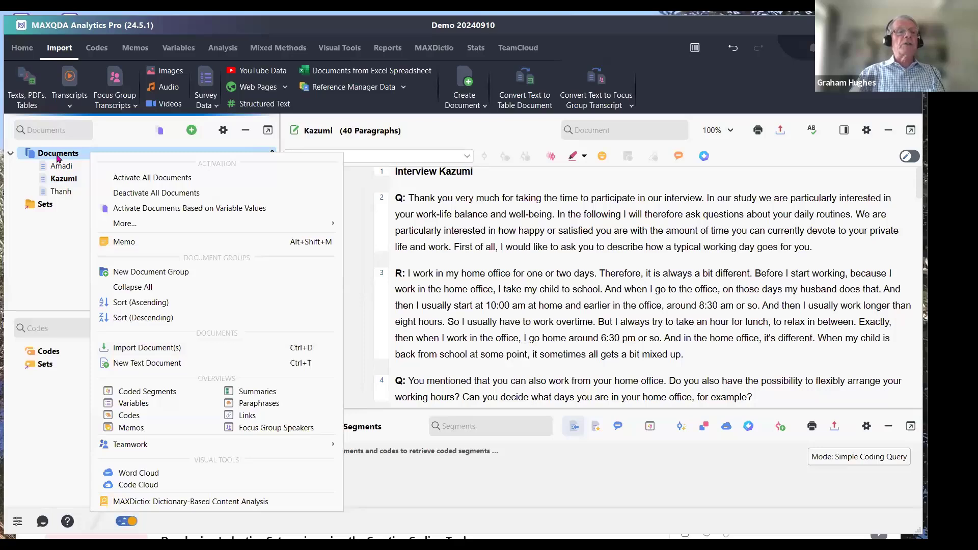
pyautogui.click(54, 243)
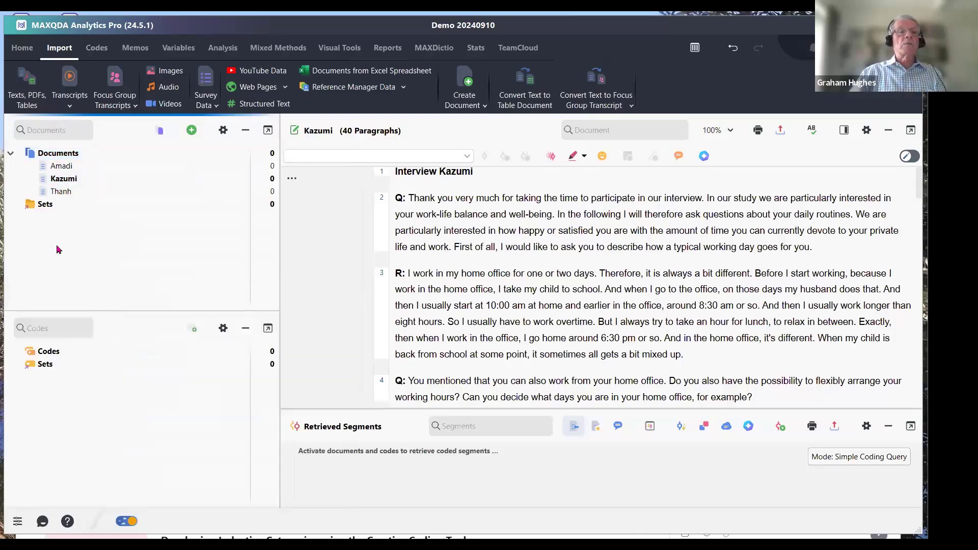
pyautogui.click(191, 131)
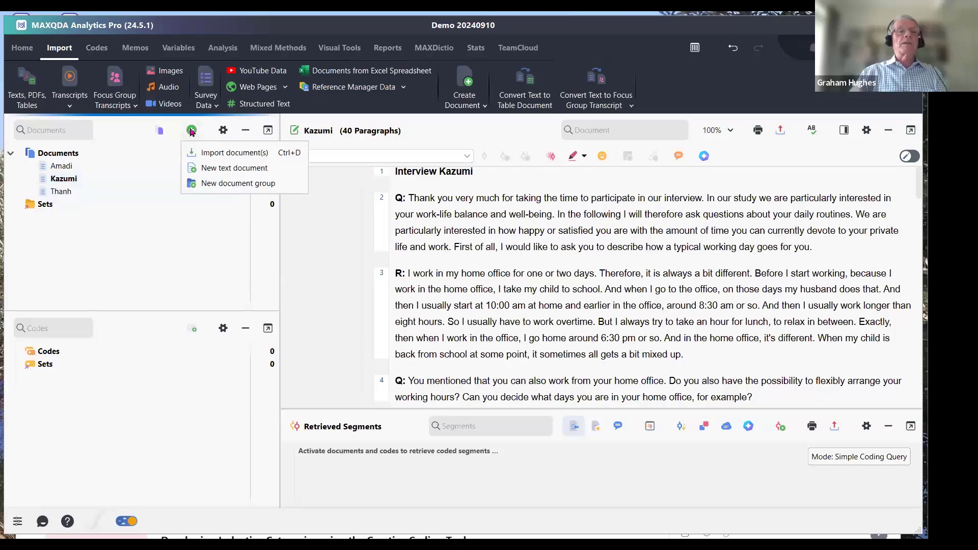
pyautogui.click(240, 184)
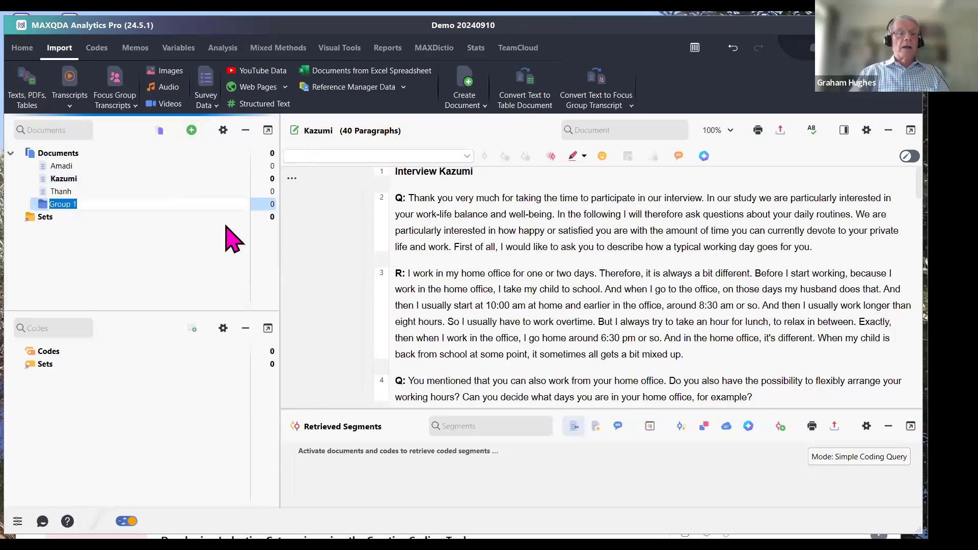
pyautogui.write('Be')
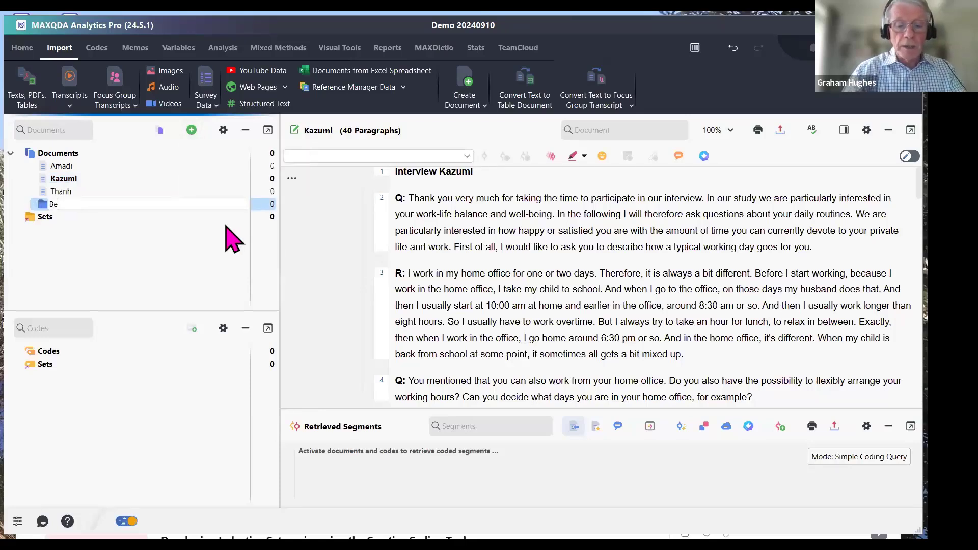
pyautogui.write('rlin')
pyautogui.press('Return')
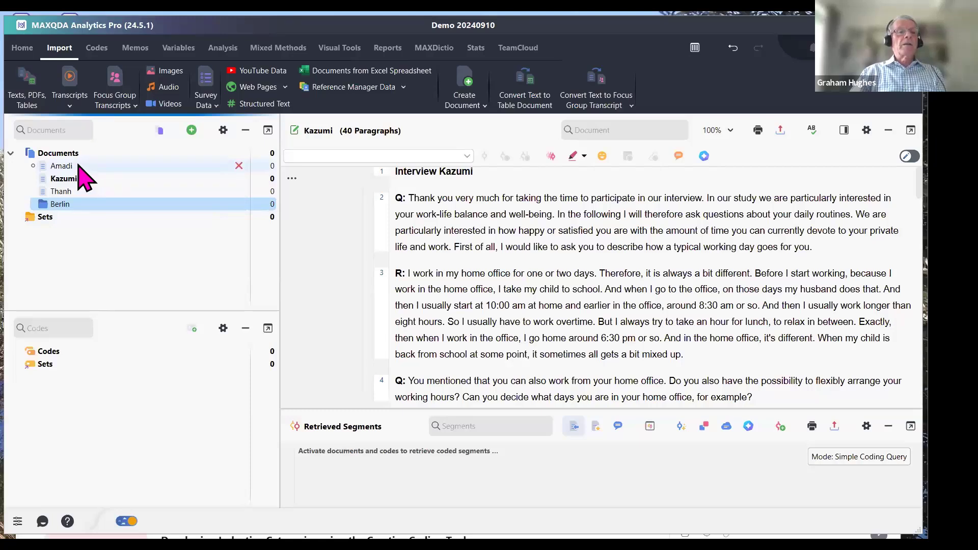
# Move the Amadi, Kazumi and Thanh documents into the Berlin document group
pyautogui.moveTo(78, 166); pyautogui.dragTo(93, 207)
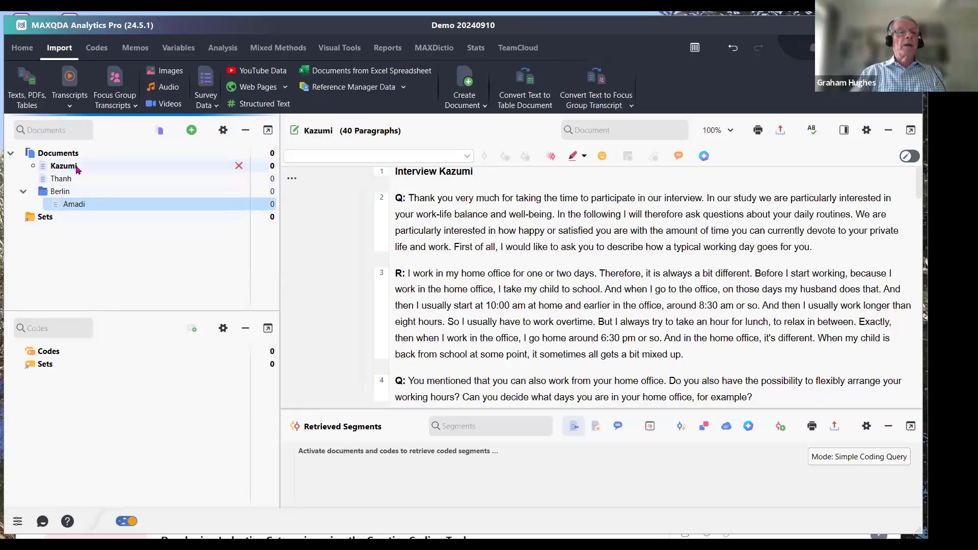
pyautogui.moveTo(77, 170); pyautogui.dragTo(97, 211)
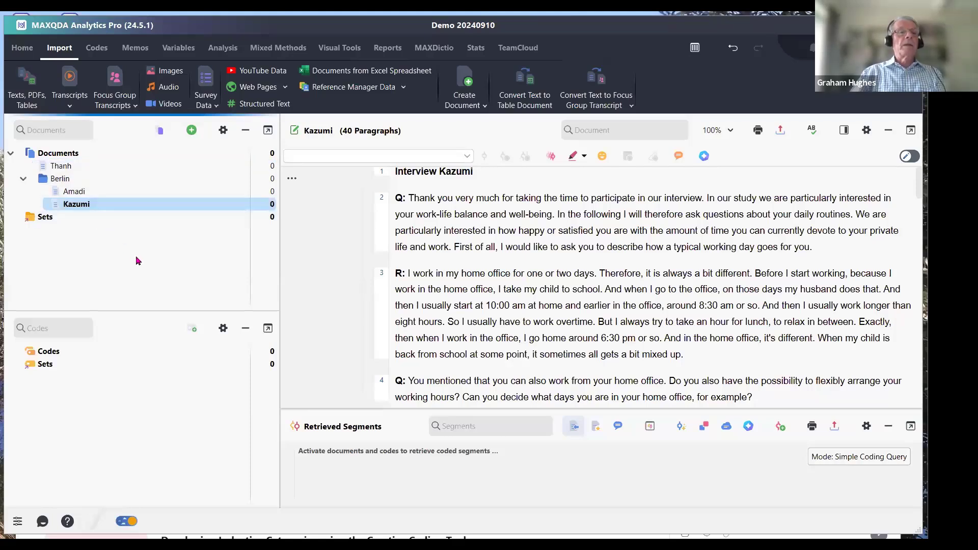
pyautogui.moveTo(61, 166); pyautogui.dragTo(105, 198)
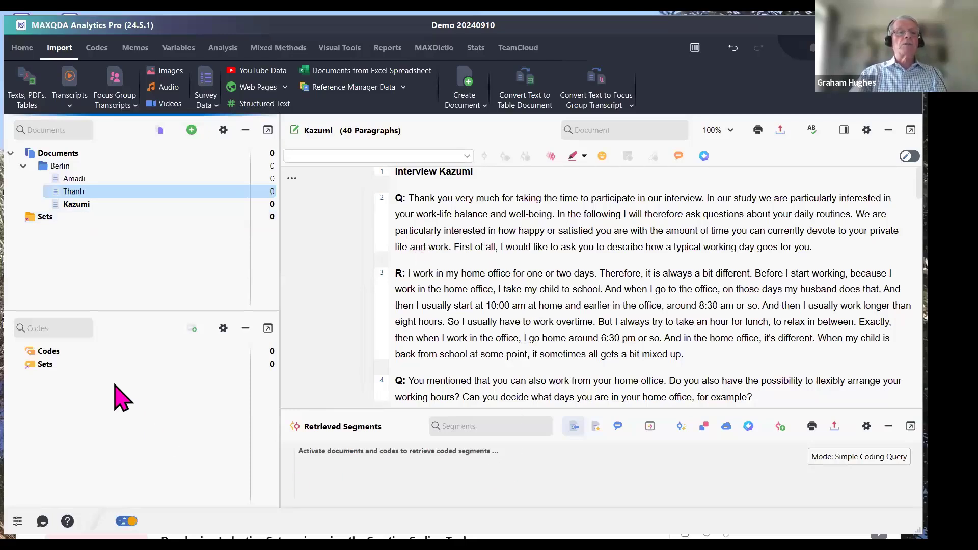
# Create a code named Work life balance in red and make red the default color for new codes
pyautogui.click(99, 50)
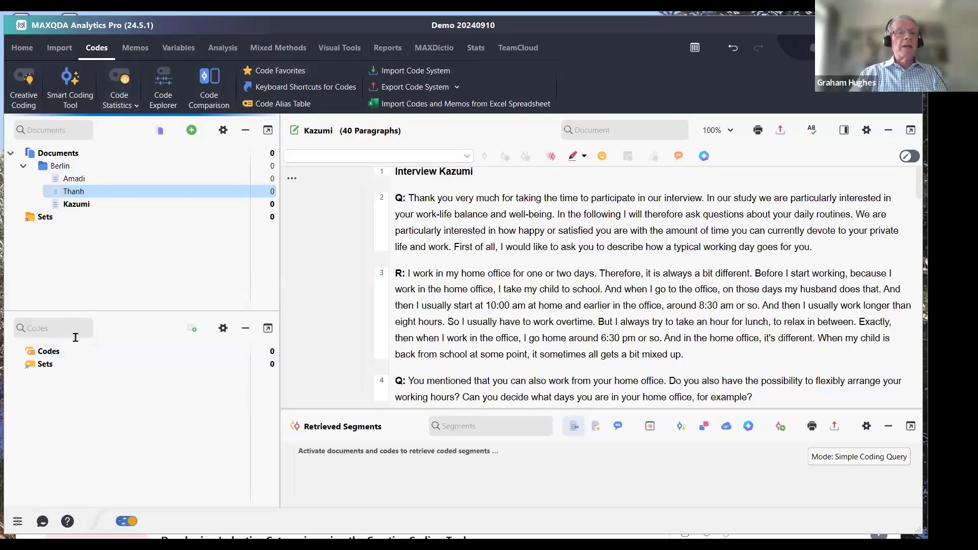
pyautogui.click(193, 331)
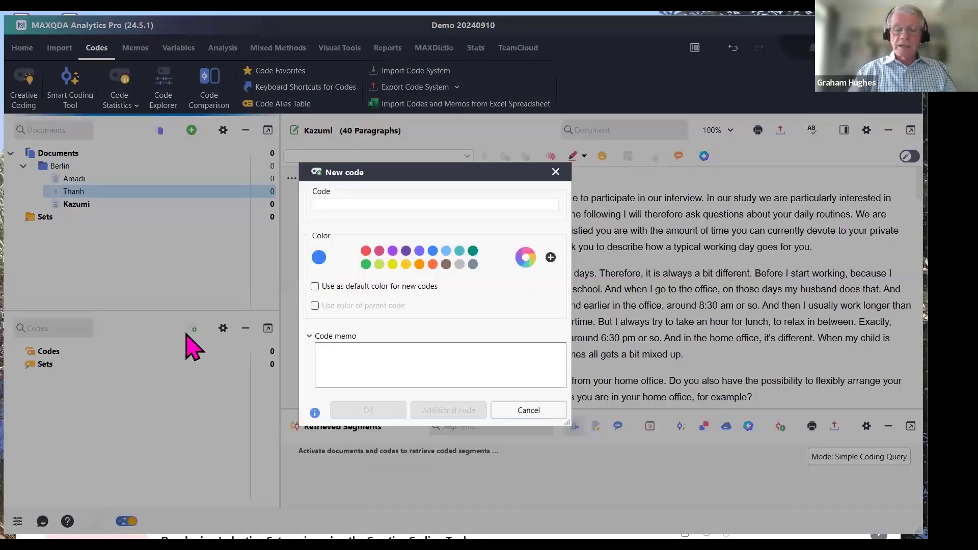
pyautogui.write('Work life')
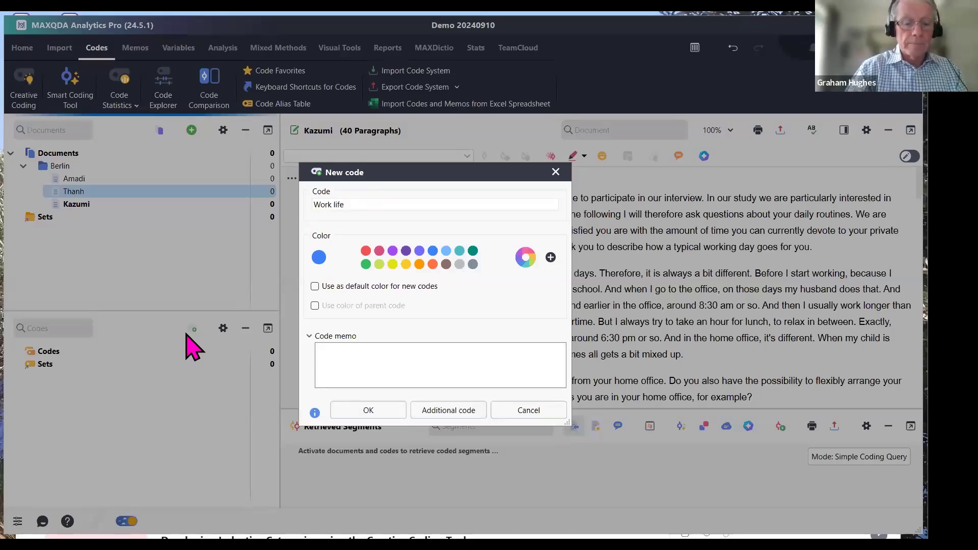
pyautogui.write(' balance')
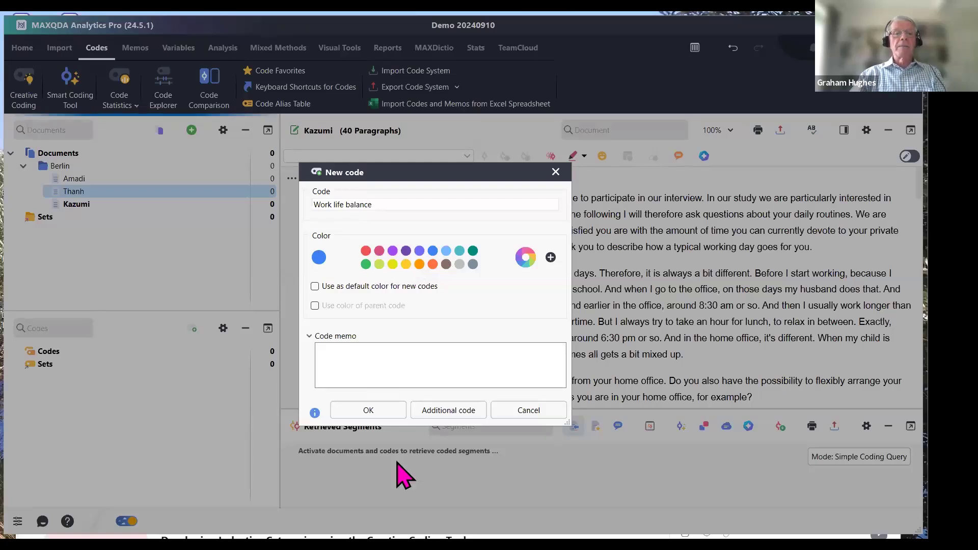
pyautogui.click(365, 251)
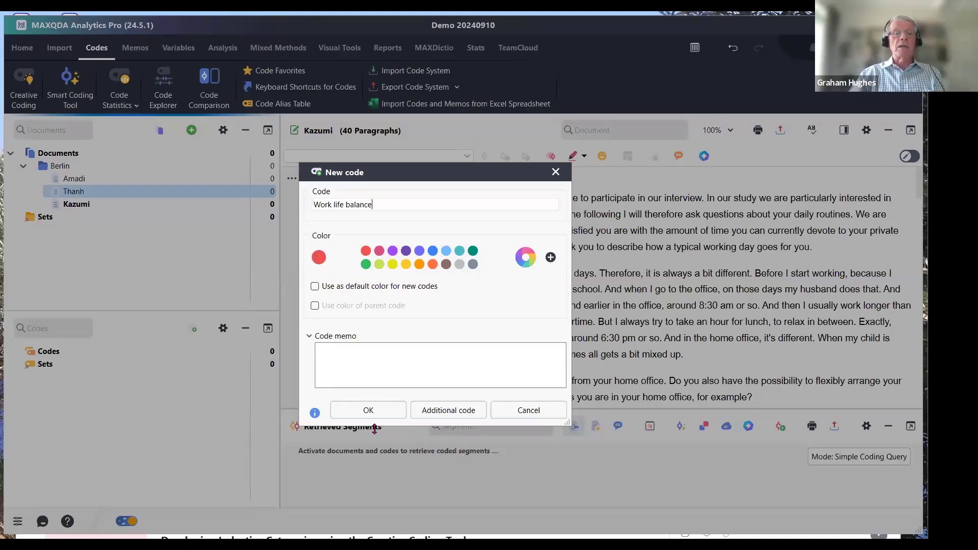
pyautogui.click(315, 286)
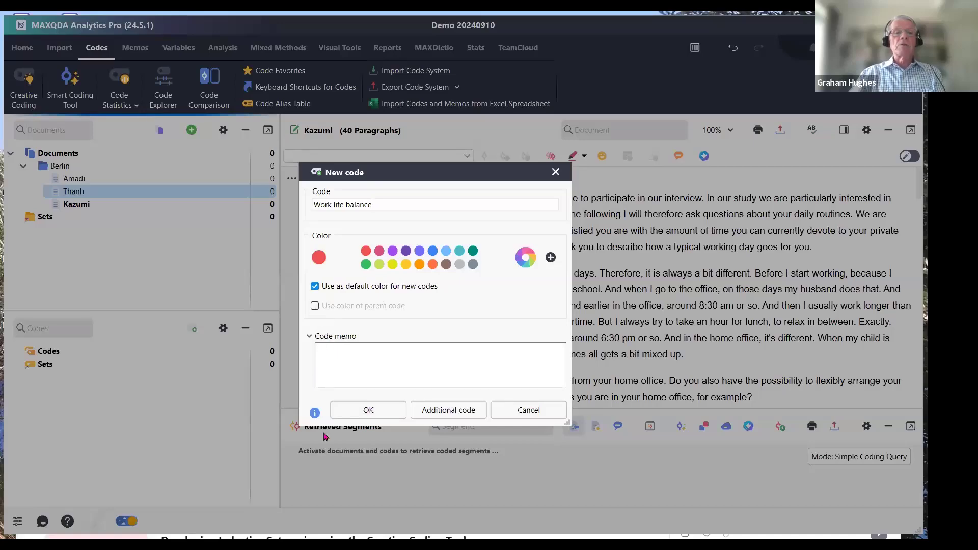
pyautogui.click(365, 417)
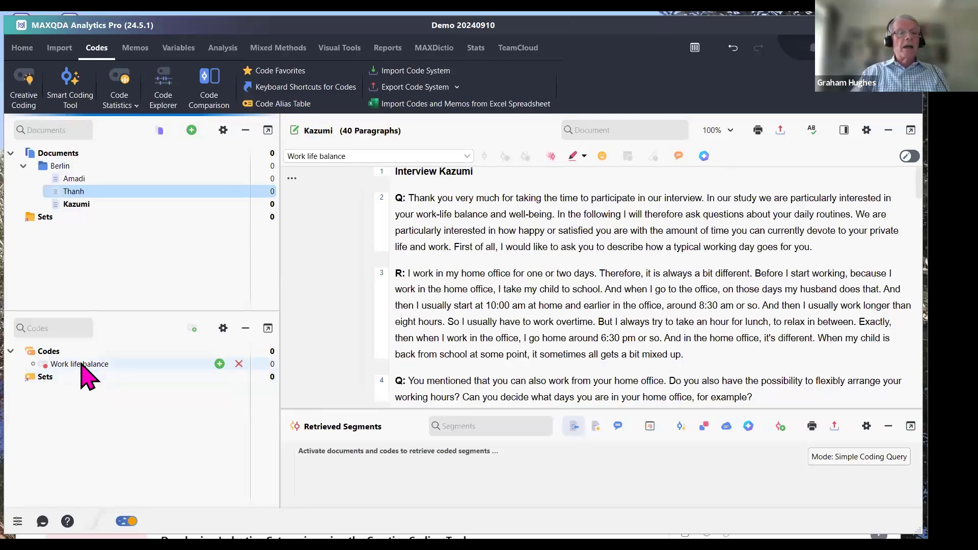
# Add a subcode named Education under Work life balance, keeping the parent code's color
pyautogui.click(219, 363)
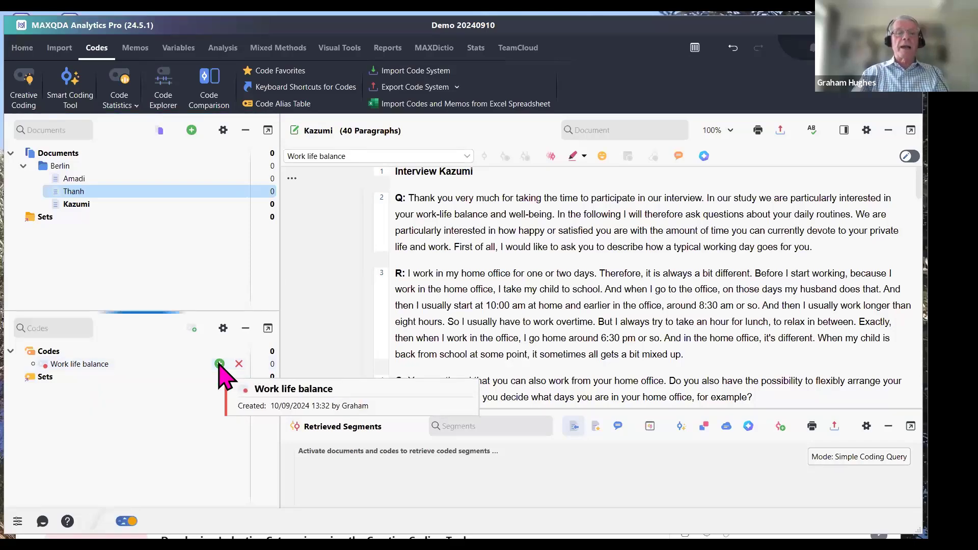
pyautogui.write('Education')
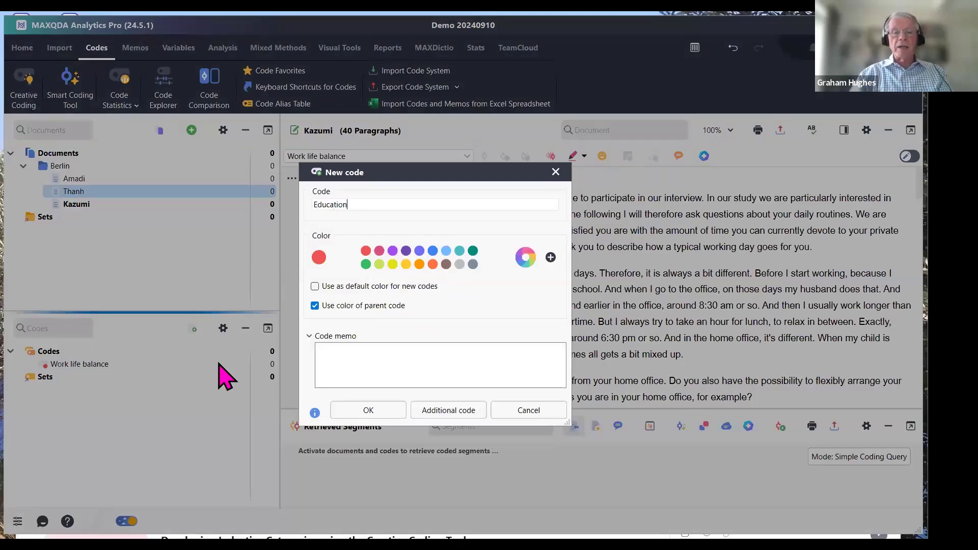
pyautogui.click(357, 414)
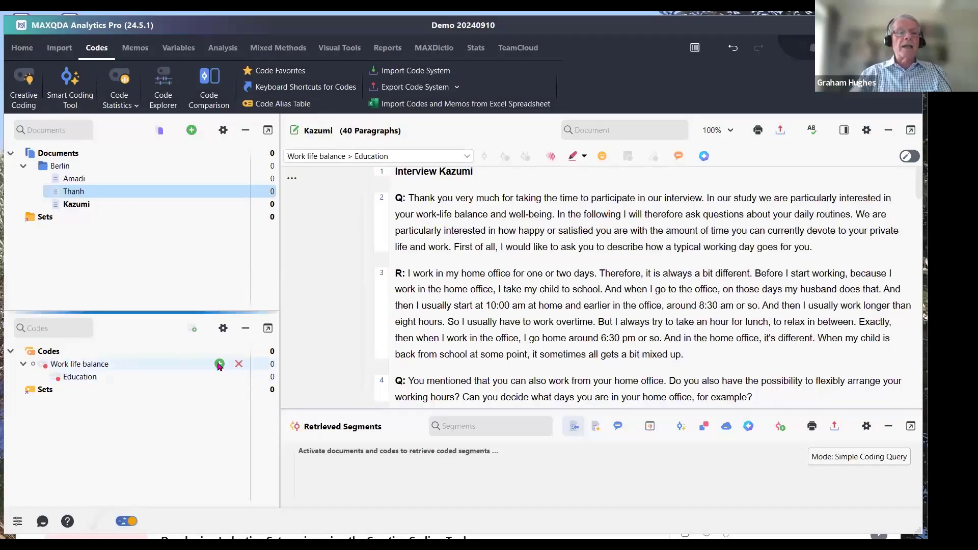
# Add the subcodes Childcare and Friends and Family under Work life balance
pyautogui.click(219, 364)
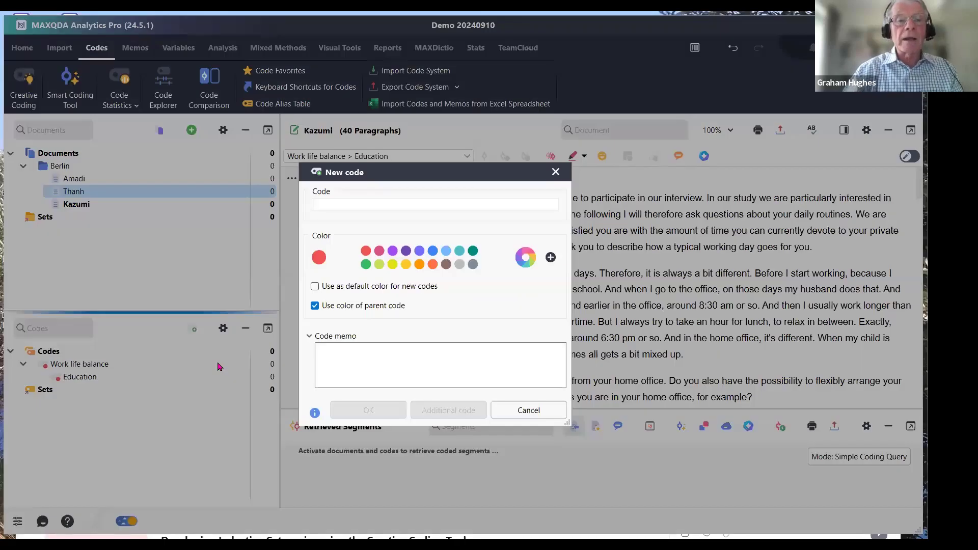
pyautogui.write('Childcare')
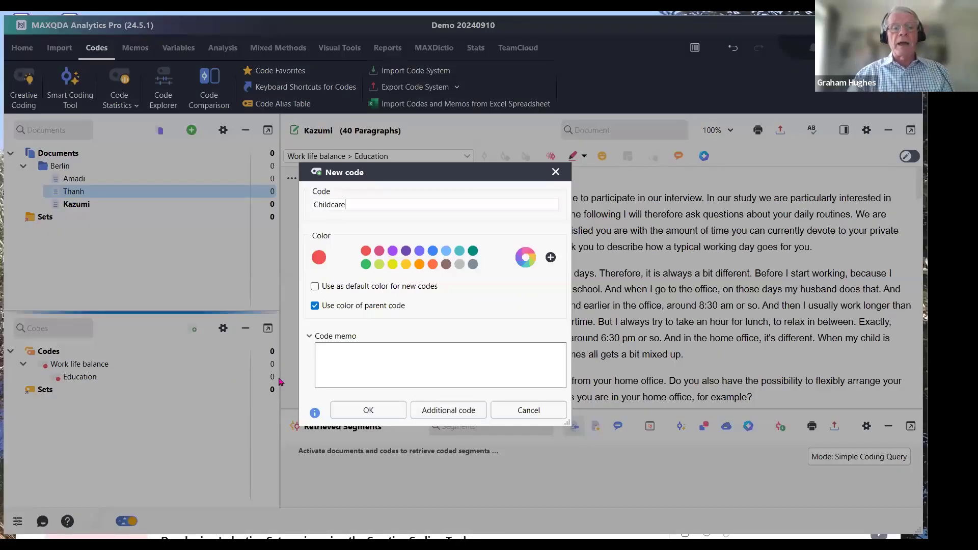
pyautogui.click(432, 412)
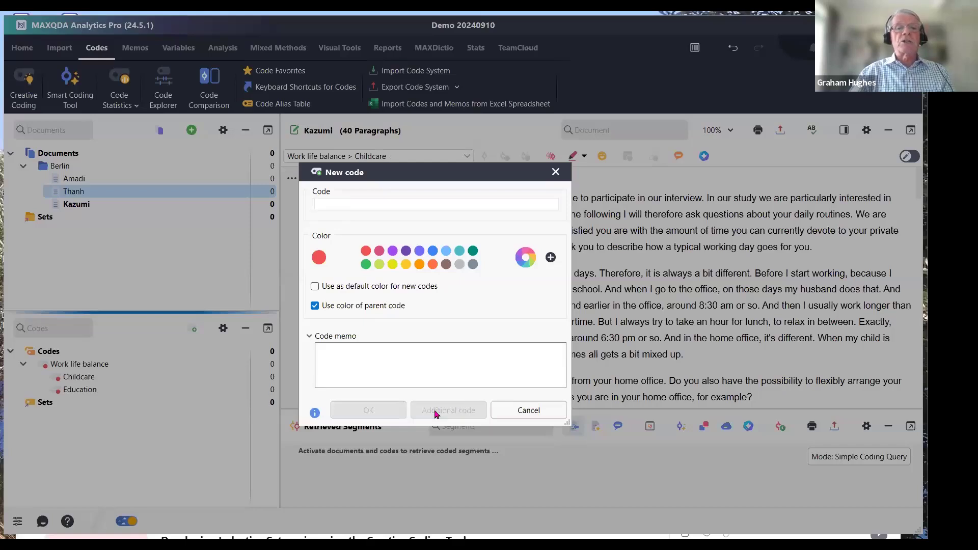
pyautogui.write('Friends and')
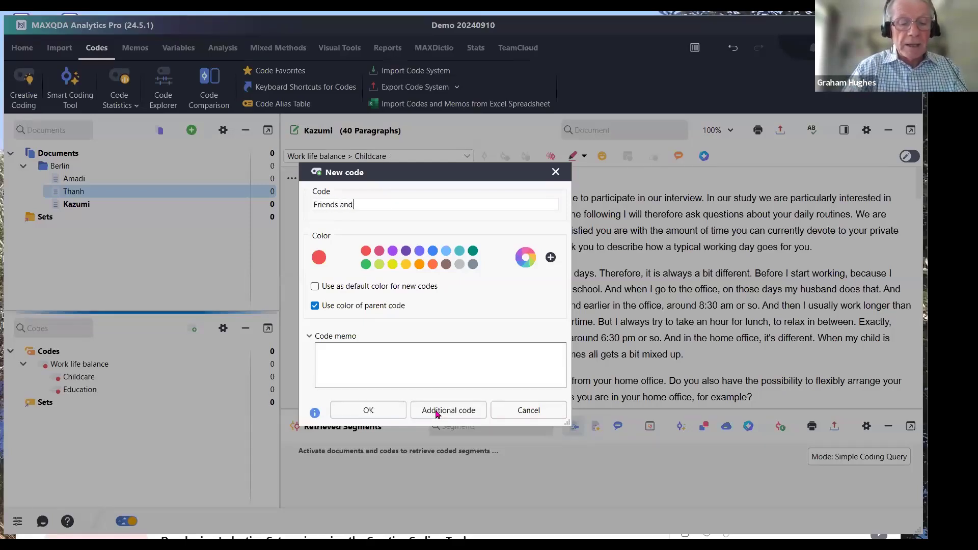
pyautogui.write(' Family')
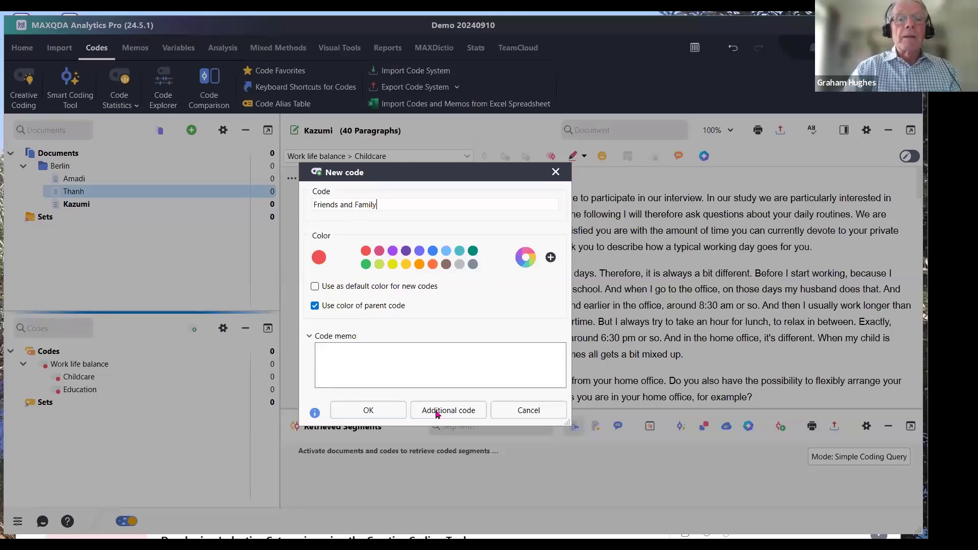
pyautogui.click(368, 410)
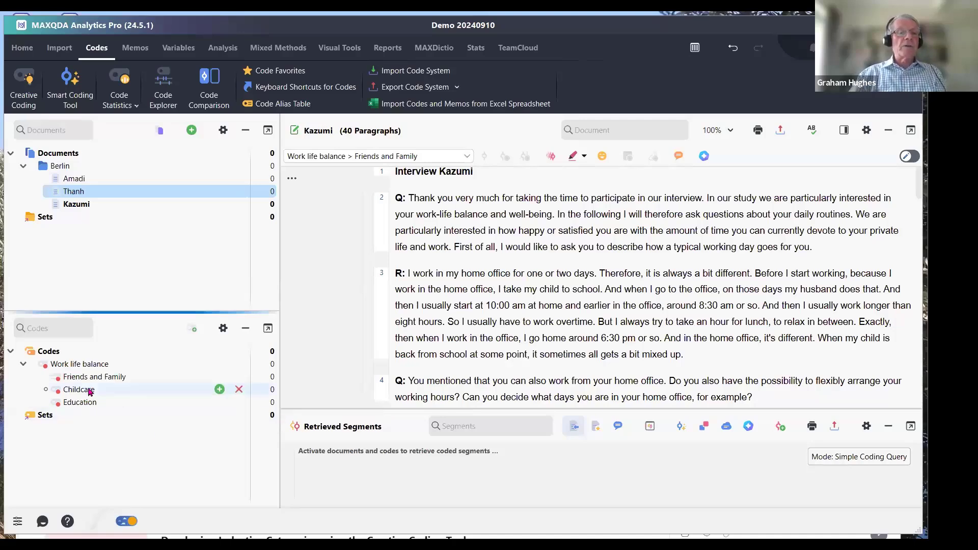
pyautogui.rightClick(79, 389)
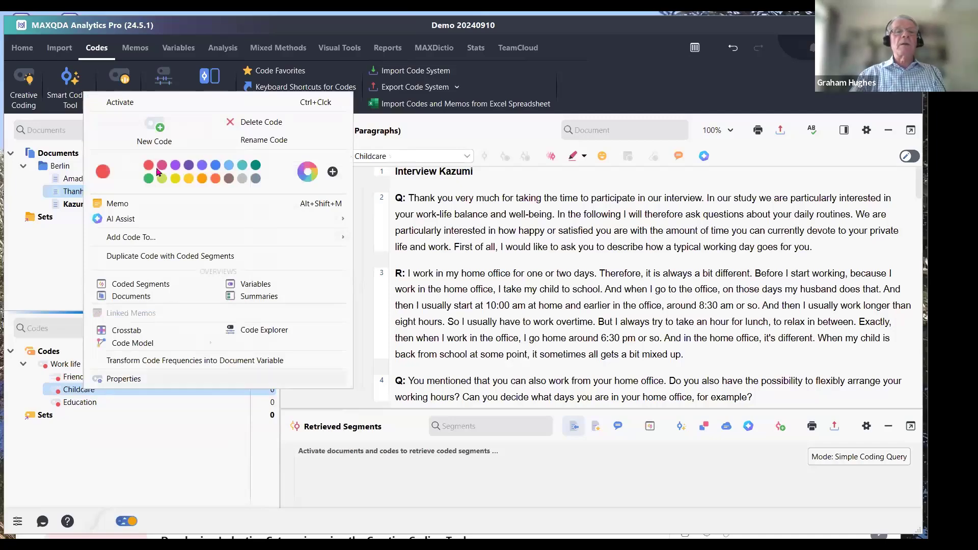
pyautogui.click(308, 174)
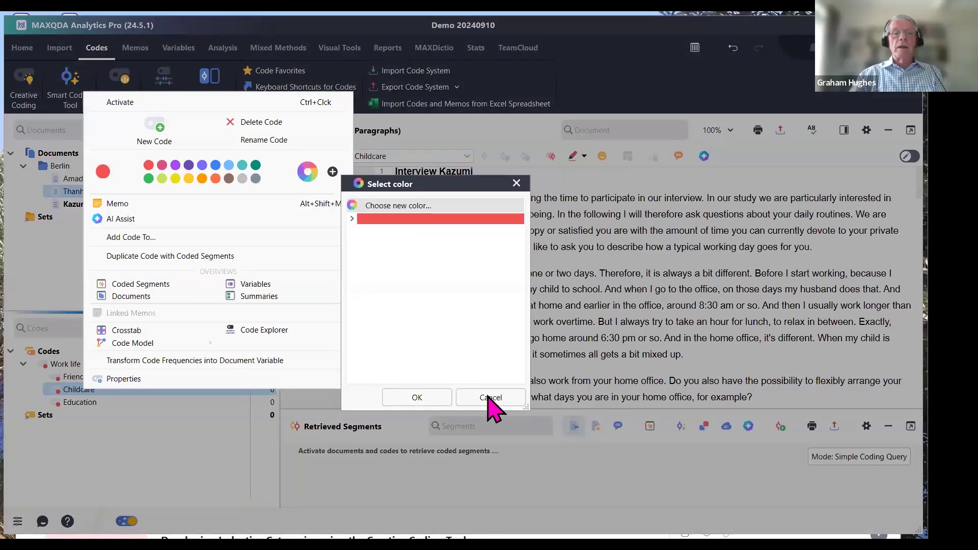
pyautogui.click(152, 389)
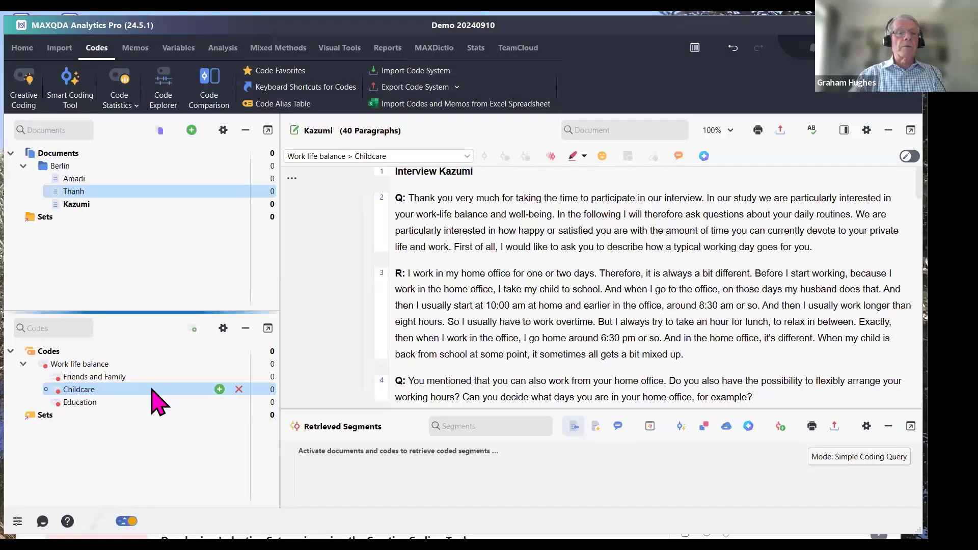
# Change the color of the Childcare code to a custom purple picked from the color spectrum
pyautogui.rightClick(151, 390)
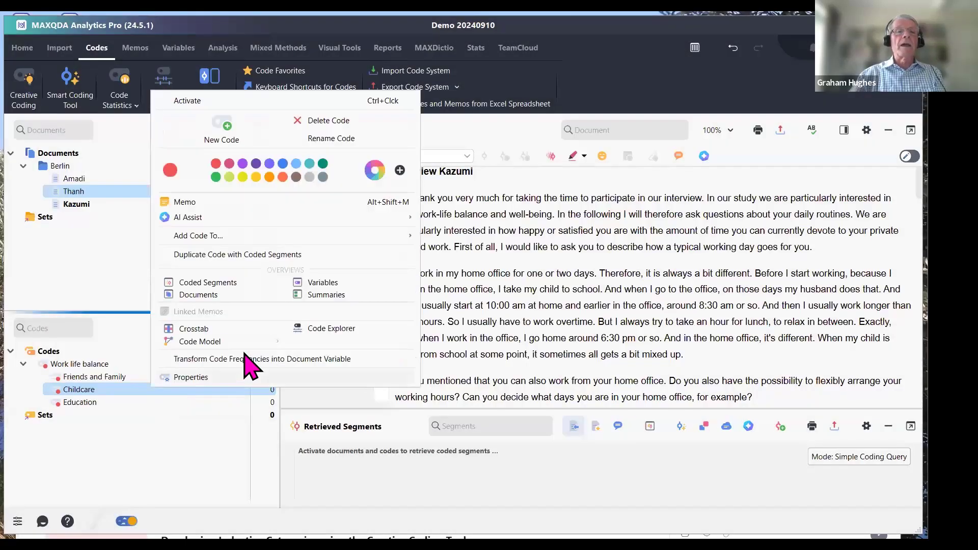
pyautogui.click(399, 170)
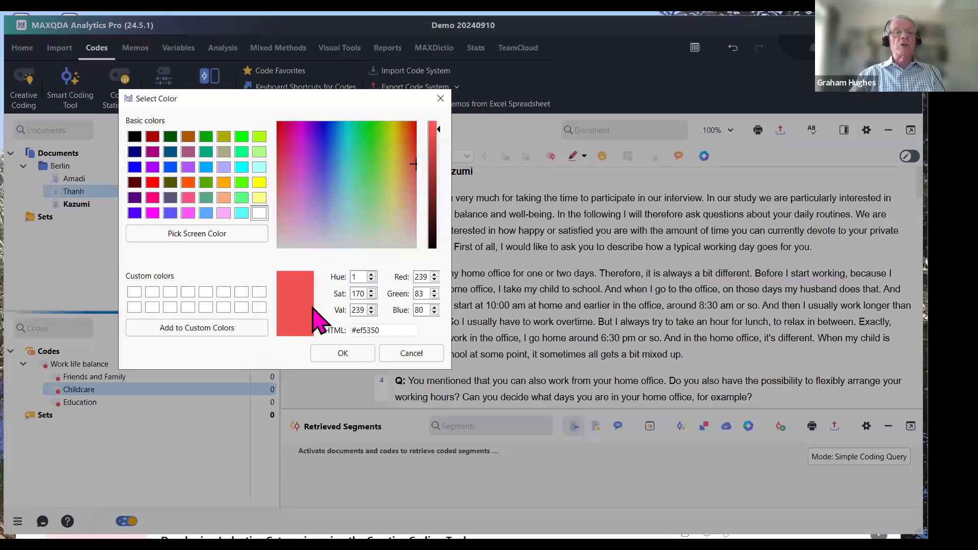
pyautogui.click(206, 170)
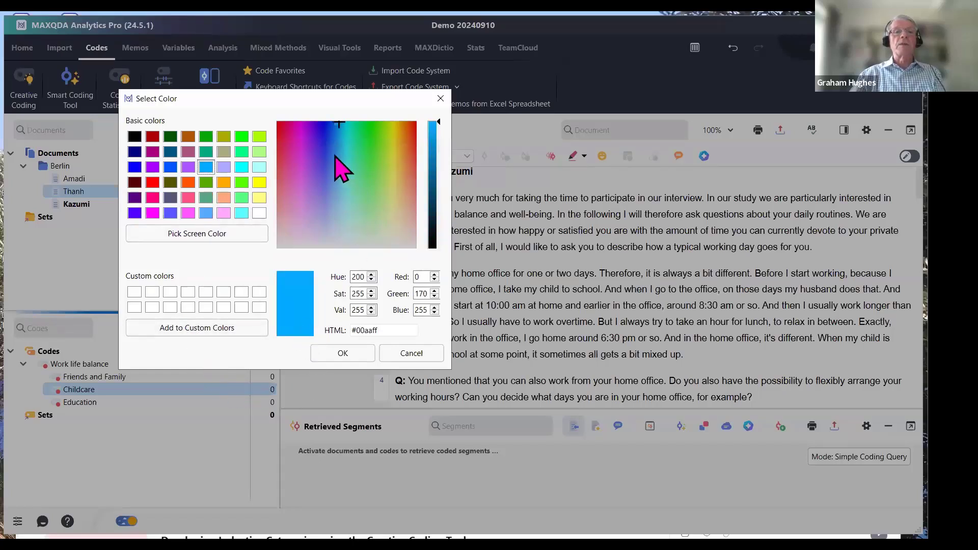
pyautogui.moveTo(337, 135); pyautogui.dragTo(309, 161)
pyautogui.click(339, 353)
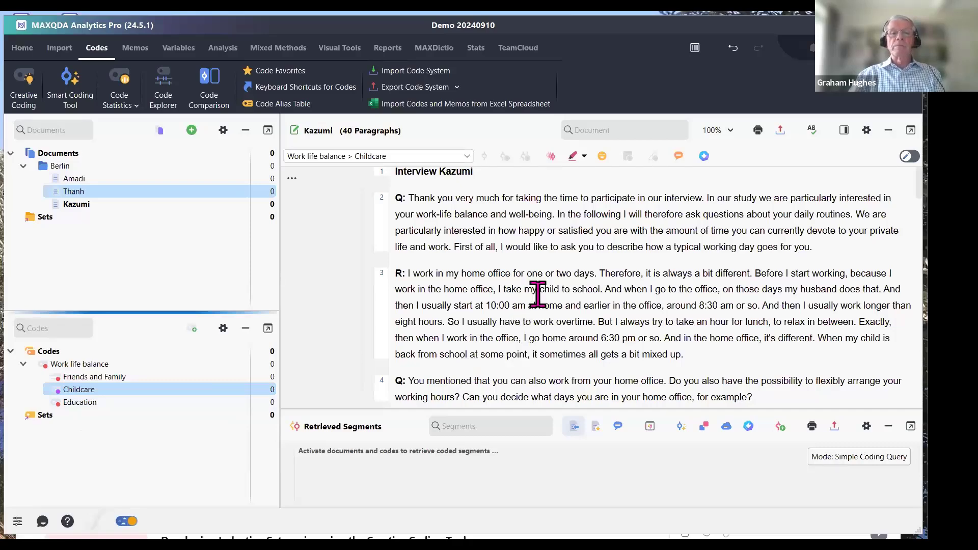
# Code the whole answer in paragraph 5 of the Kazumi interview with Childcare
pyautogui.scroll(-3, 538, 296)
pyautogui.scroll(-2, 545, 303)
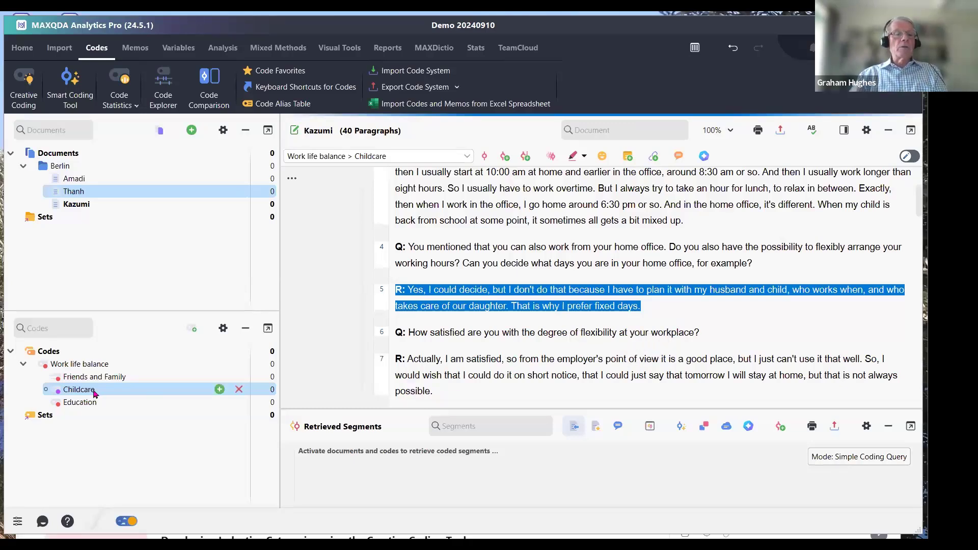
pyautogui.moveTo(94, 393); pyautogui.dragTo(120, 395)
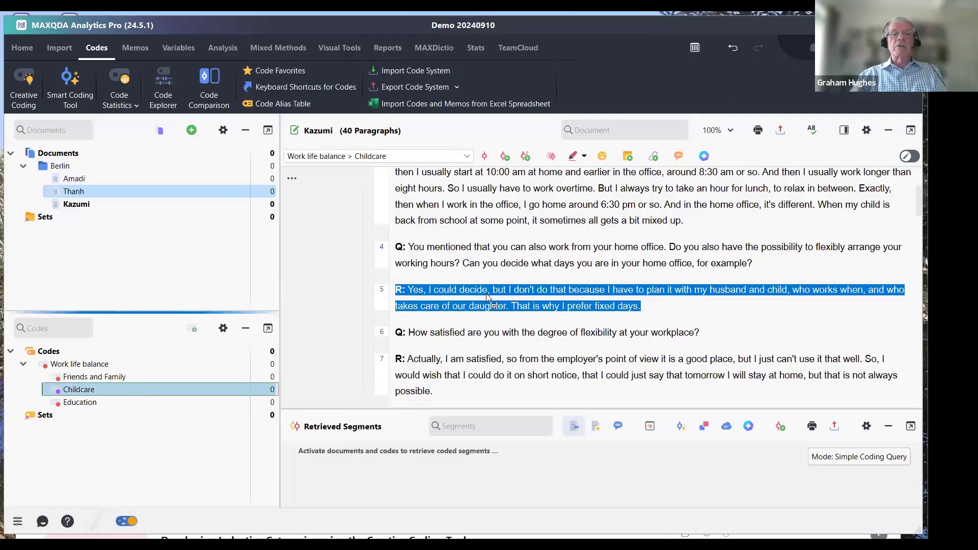
pyautogui.moveTo(489, 298); pyautogui.dragTo(494, 296)
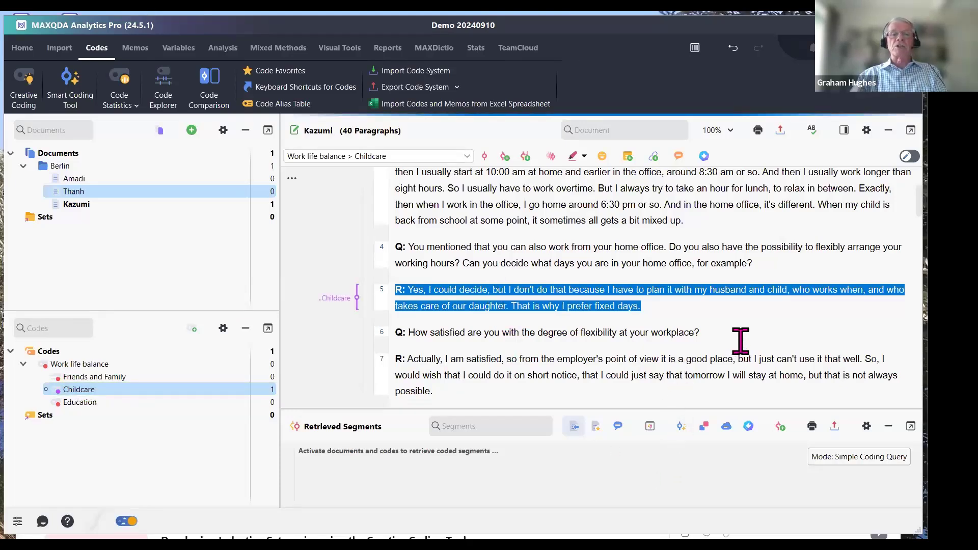
# Code the whole answer in paragraph 7 of the Kazumi interview with Friends and Family
pyautogui.click(769, 375)
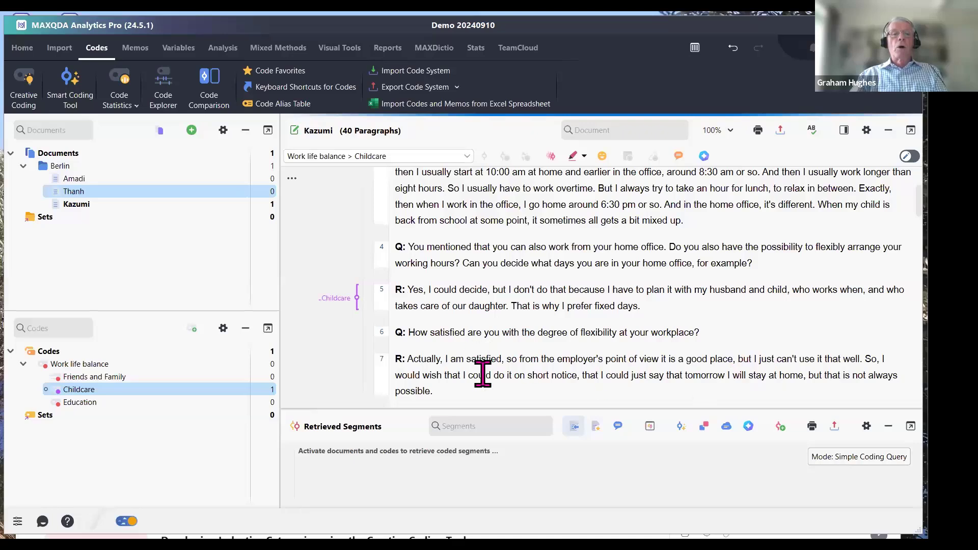
pyautogui.scroll(-1, 514, 377)
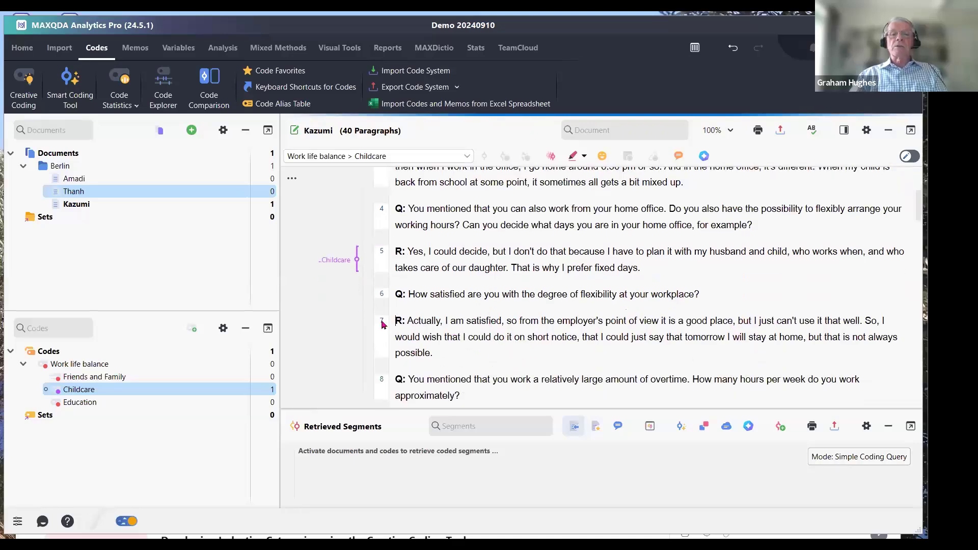
pyautogui.tripleClick(517, 331)
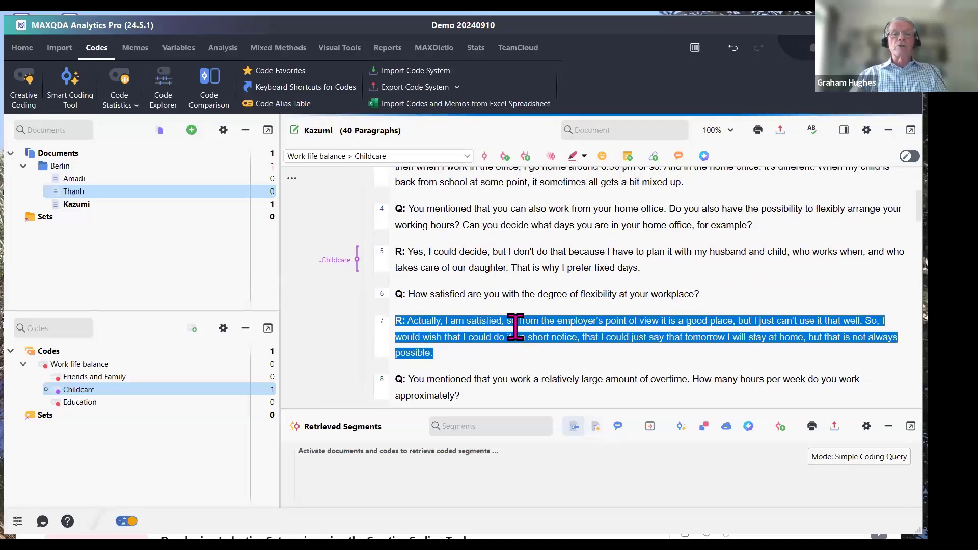
pyautogui.moveTo(406, 320); pyautogui.dragTo(176, 377)
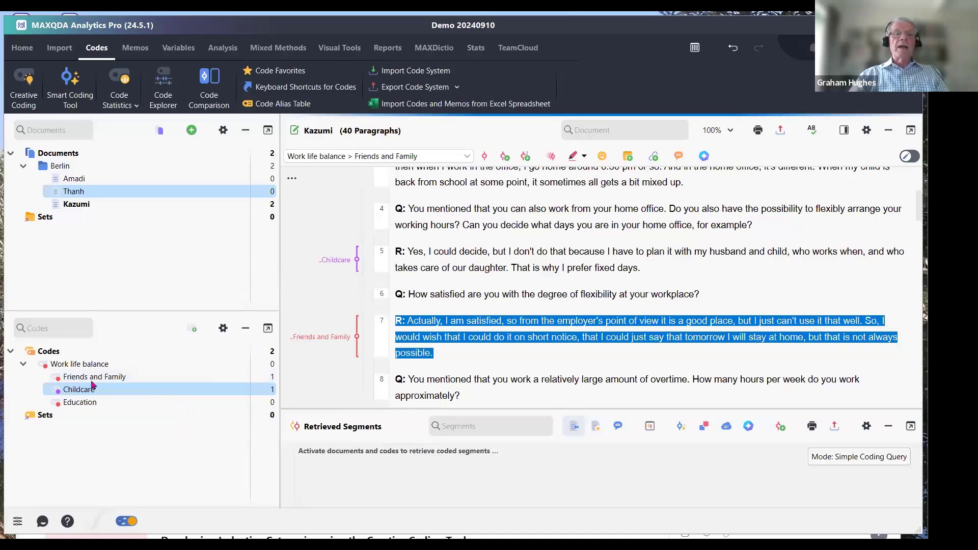
# Apply green highlight coding to the answer about weekly working hours in paragraph 9
pyautogui.scroll(-2, 576, 357)
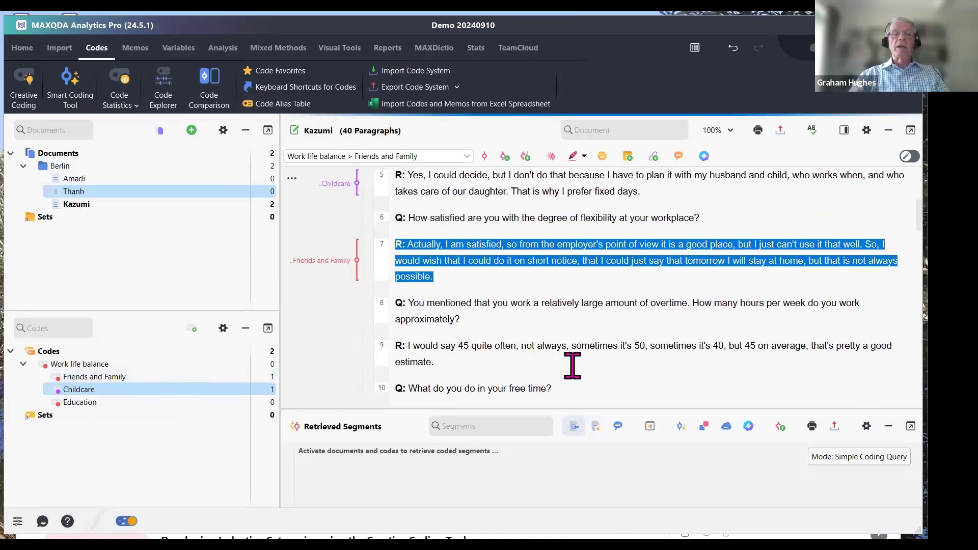
pyautogui.tripleClick(406, 368)
pyautogui.click(585, 157)
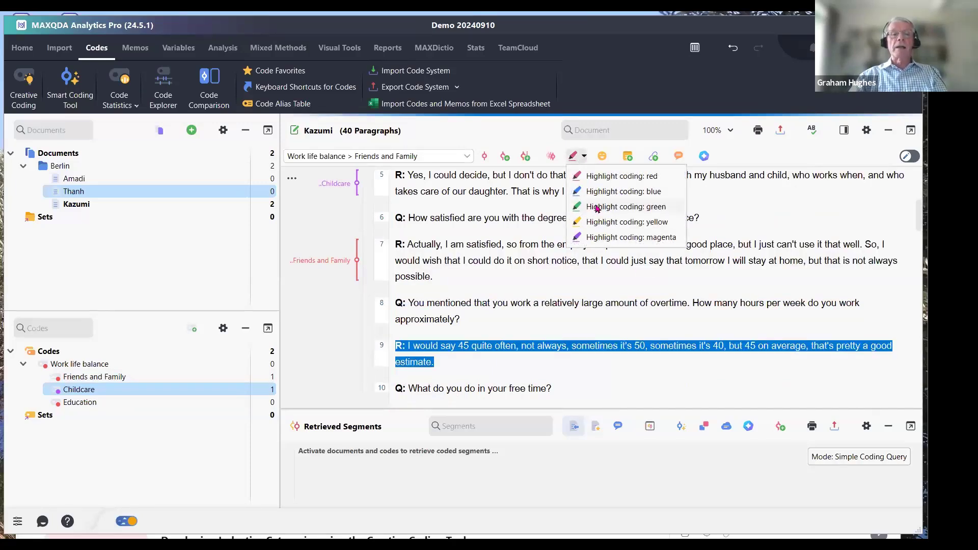
pyautogui.click(598, 207)
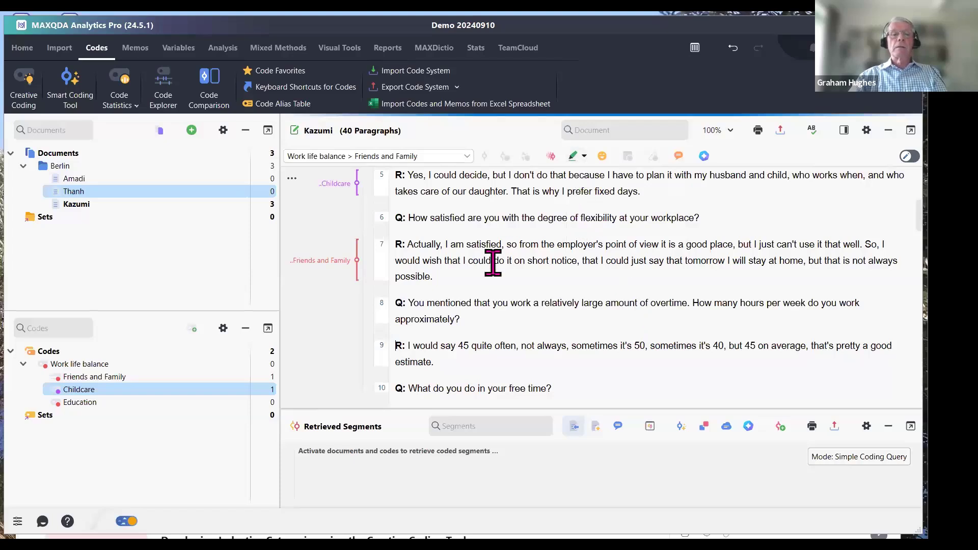
pyautogui.click(385, 346)
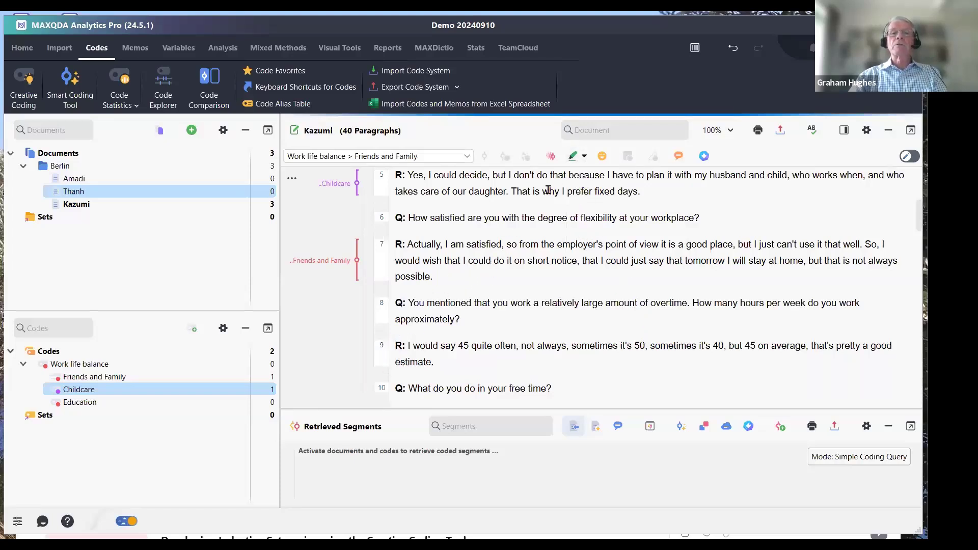
pyautogui.click(573, 156)
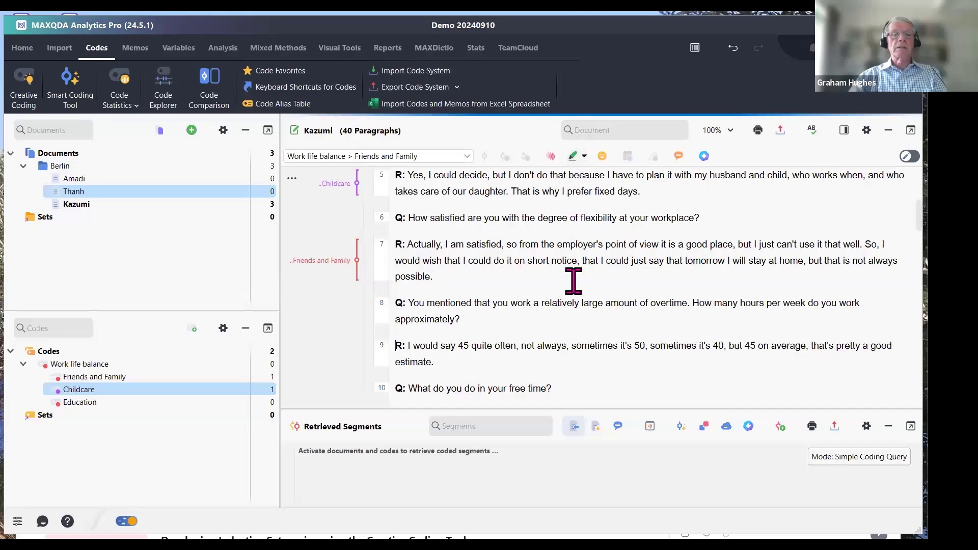
pyautogui.rightClick(303, 300)
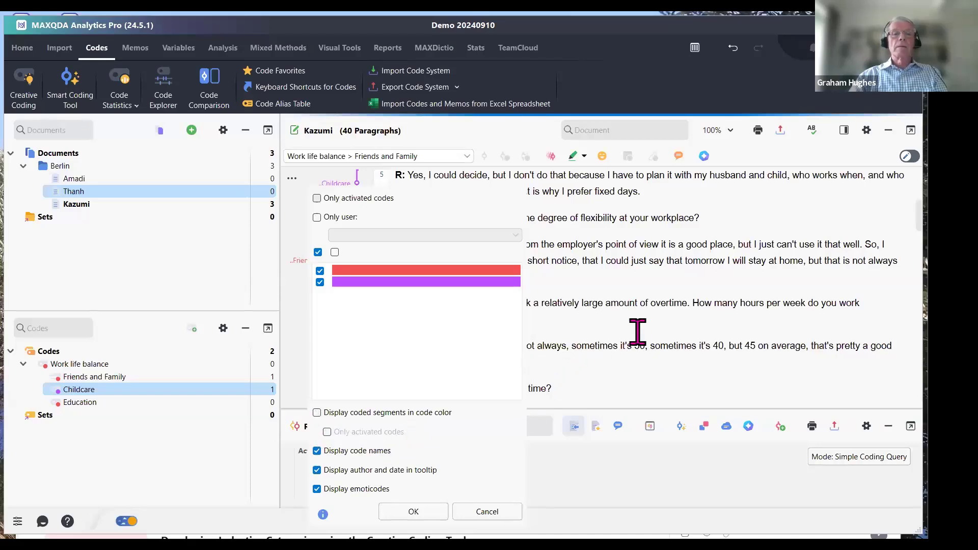
pyautogui.click(642, 344)
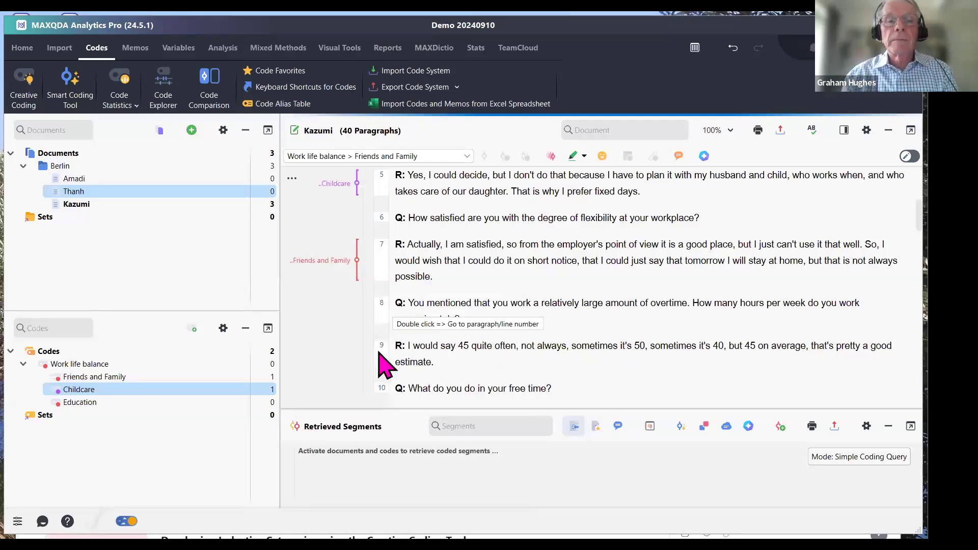
pyautogui.tripleClick(417, 353)
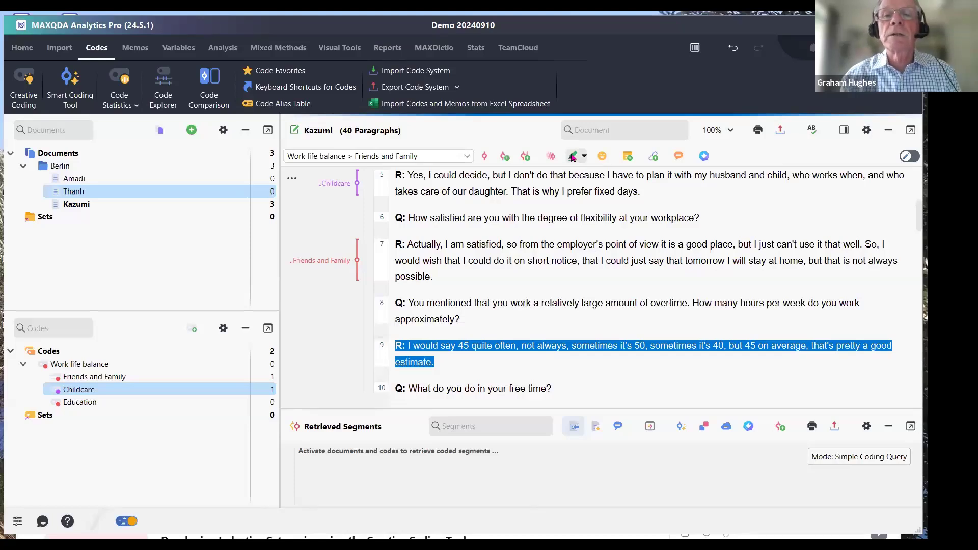
pyautogui.click(572, 155)
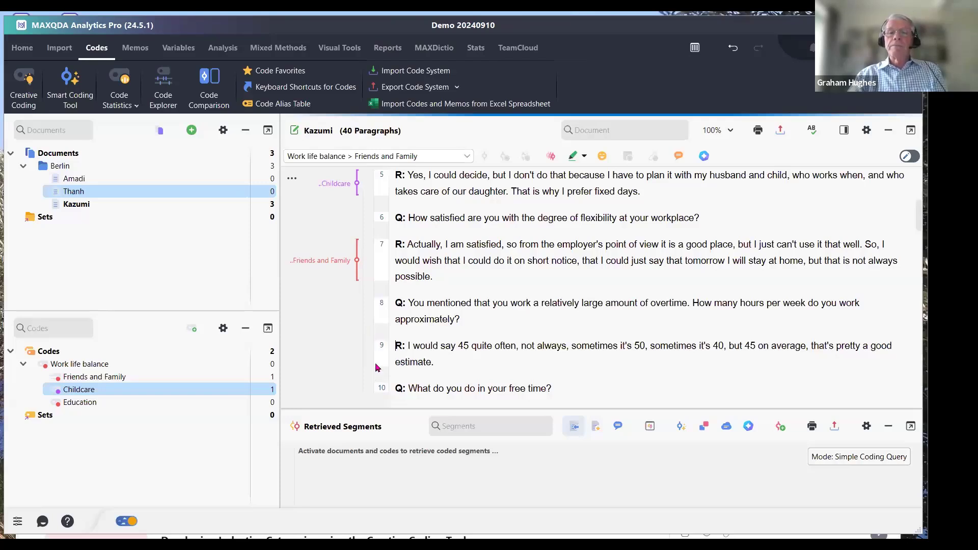
# Code the whole answer in paragraph 9 of the Kazumi interview with a new green code named Overtime
pyautogui.click(381, 351)
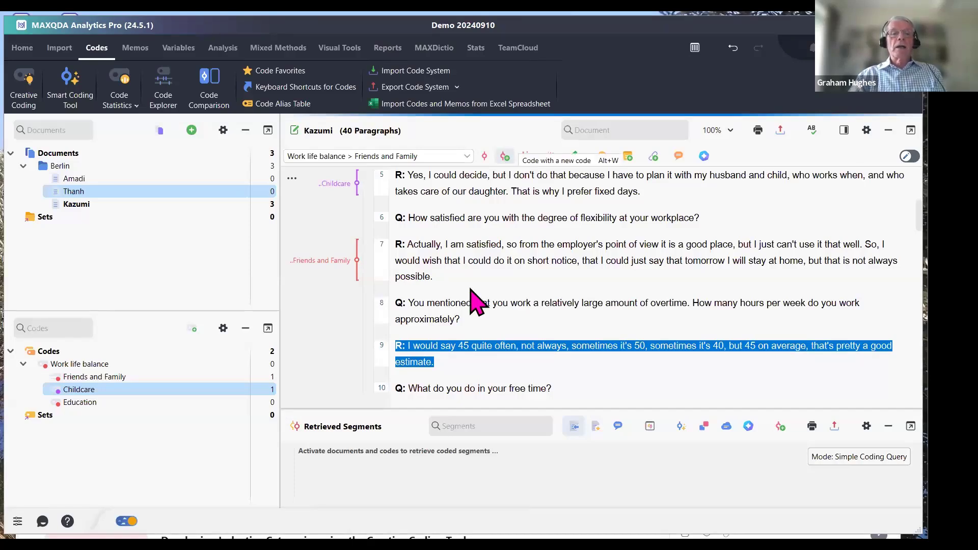
pyautogui.hotkey('alt', 'w')
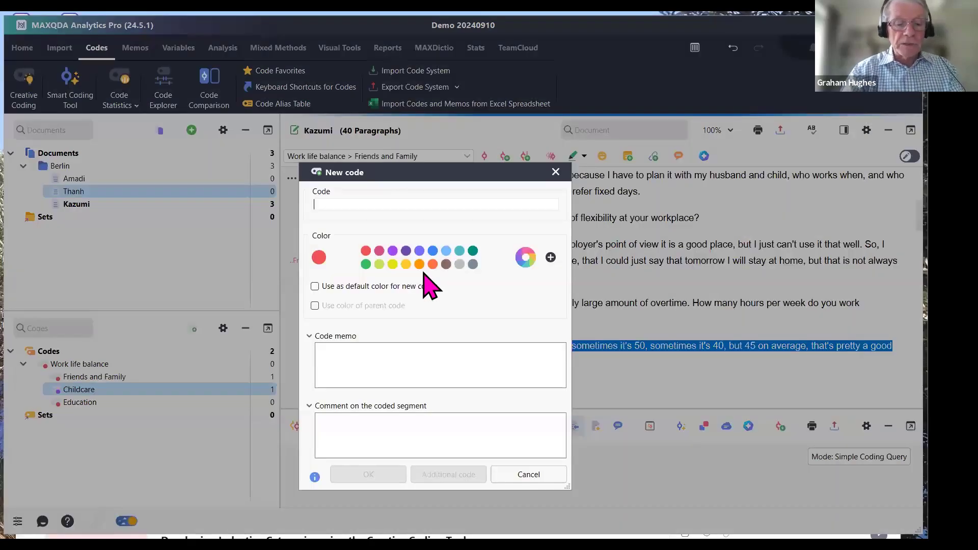
pyautogui.write('Overtime')
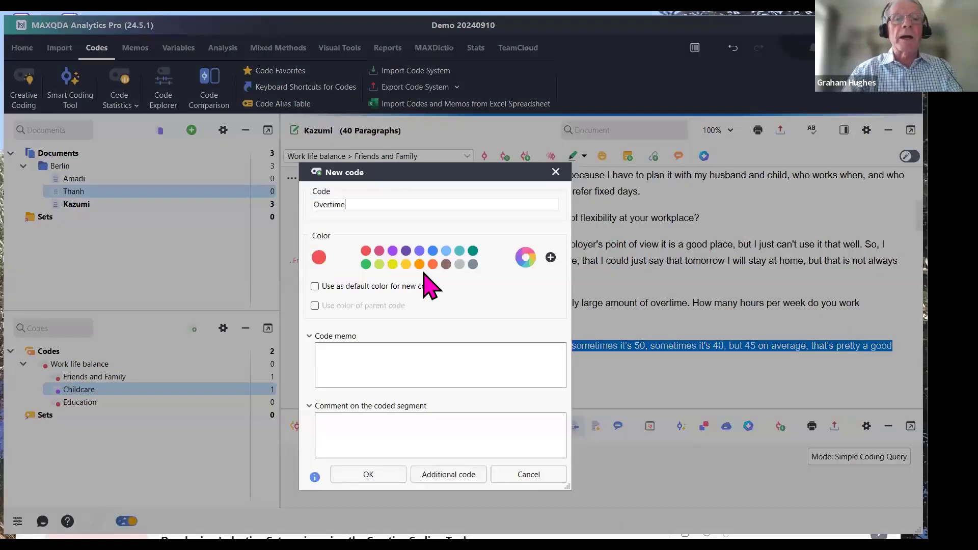
pyautogui.click(365, 264)
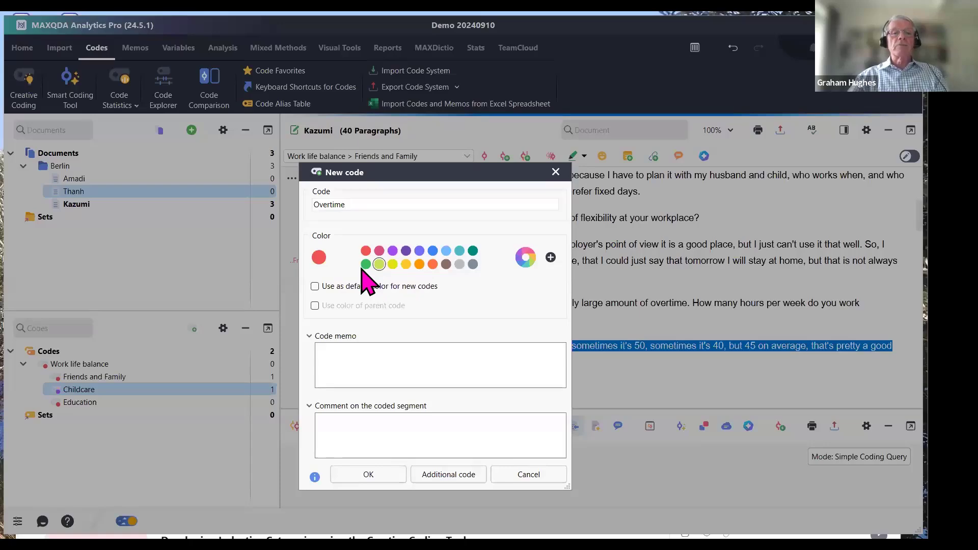
pyautogui.click(386, 478)
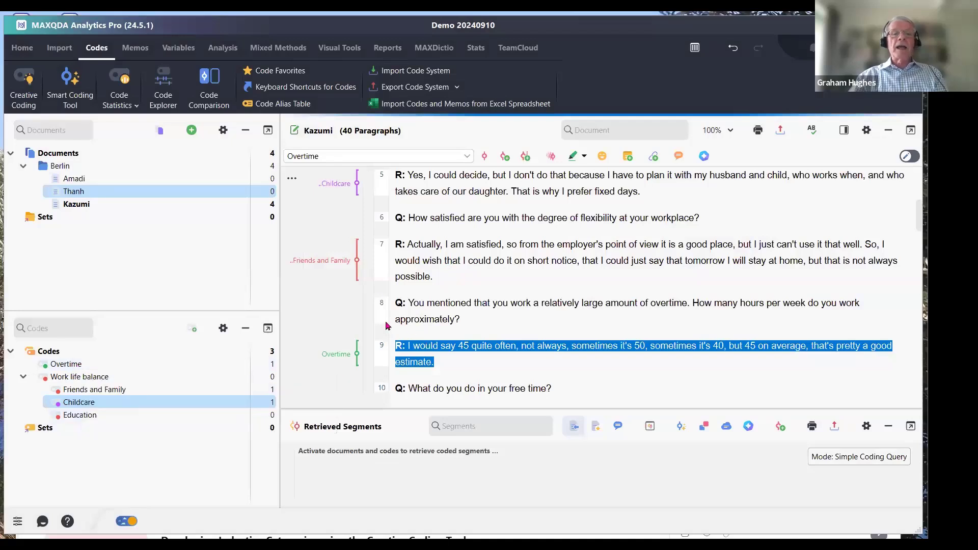
pyautogui.click(603, 376)
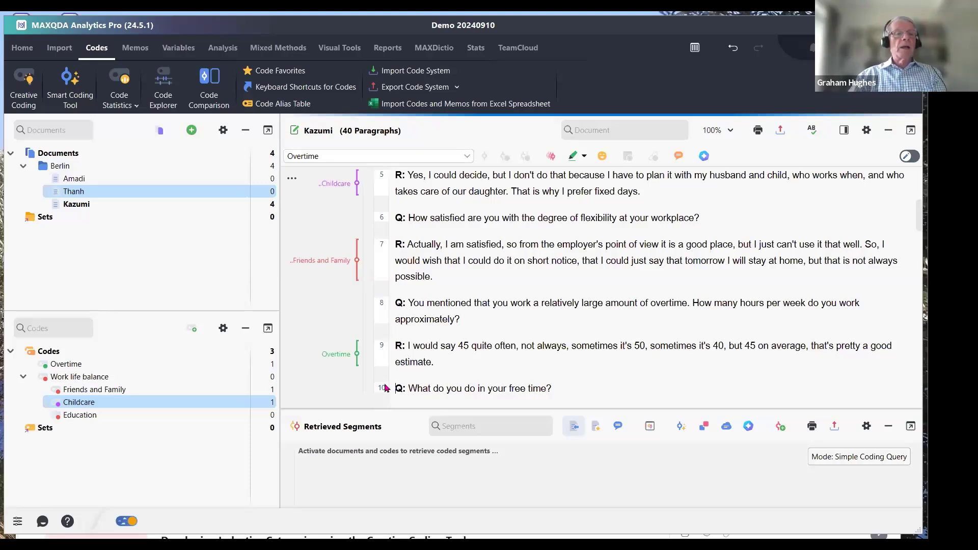
pyautogui.click(194, 329)
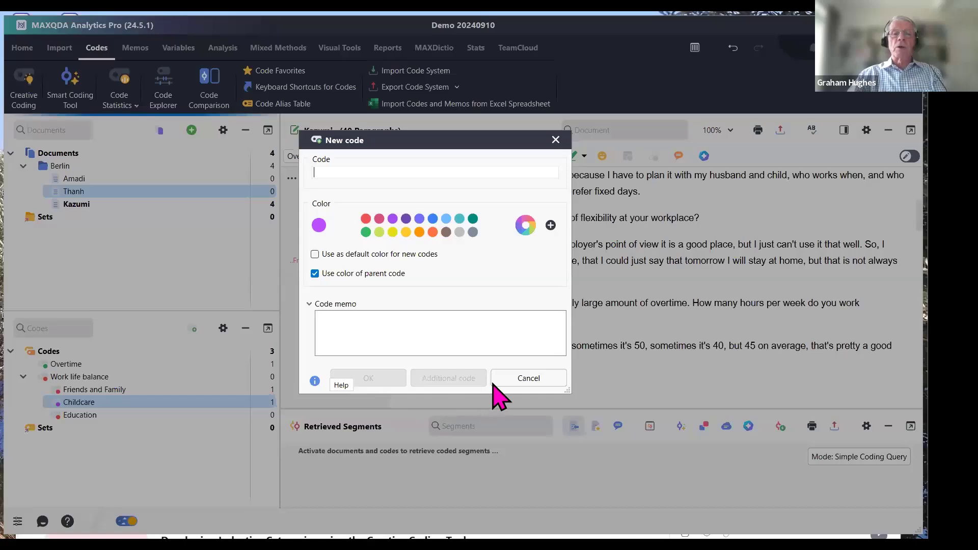
pyautogui.click(529, 380)
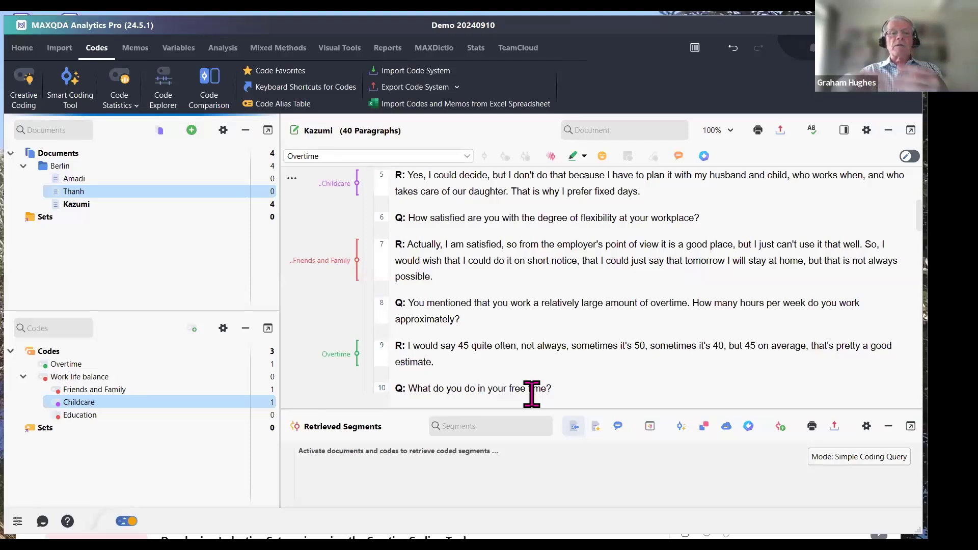
# Open the recent project "Work Life Balance for MAXDAYS starter session 20240910"
pyautogui.click(21, 47)
pyautogui.click(72, 106)
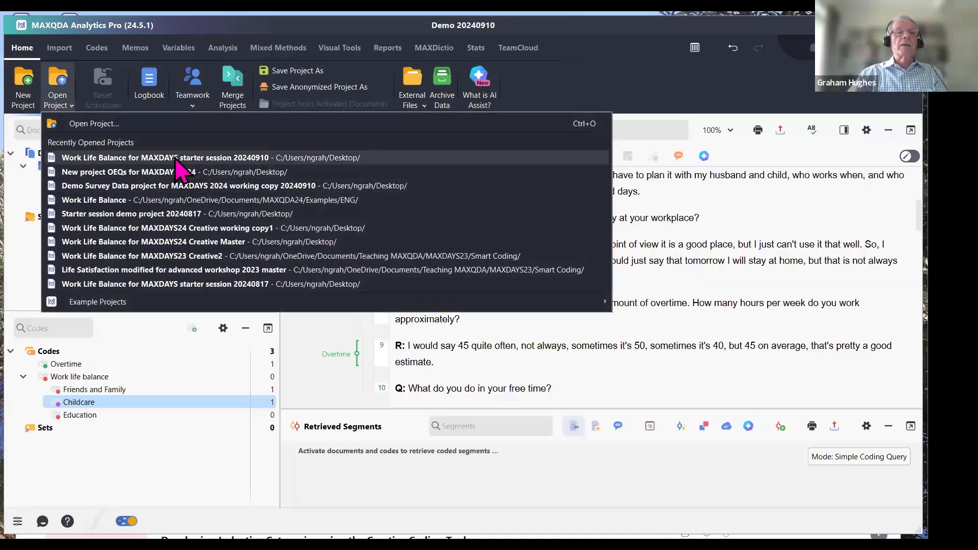
pyautogui.click(164, 255)
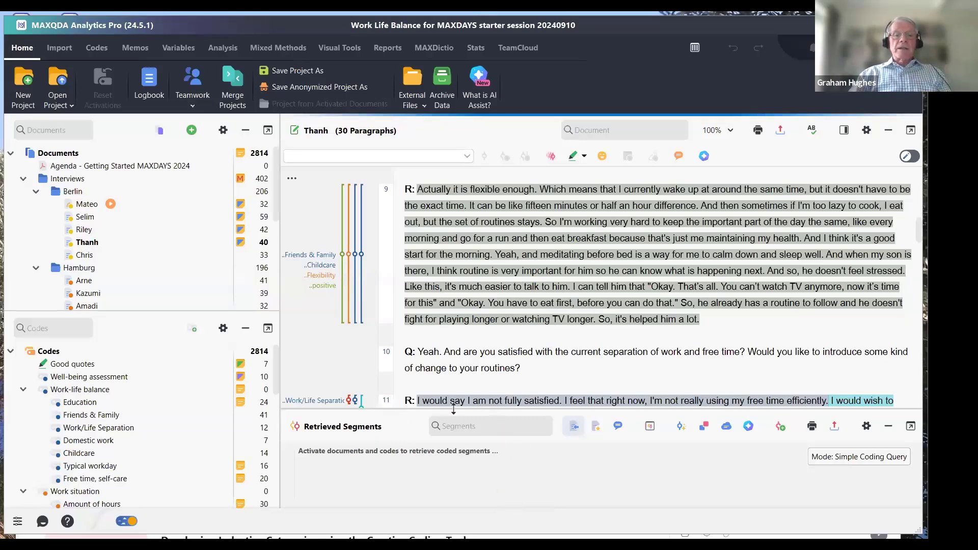
# Enlarge the Retrieved Segments window upward so it takes over part of the document browser's space
pyautogui.moveTo(443, 401); pyautogui.dragTo(443, 365)
pyautogui.click(444, 367)
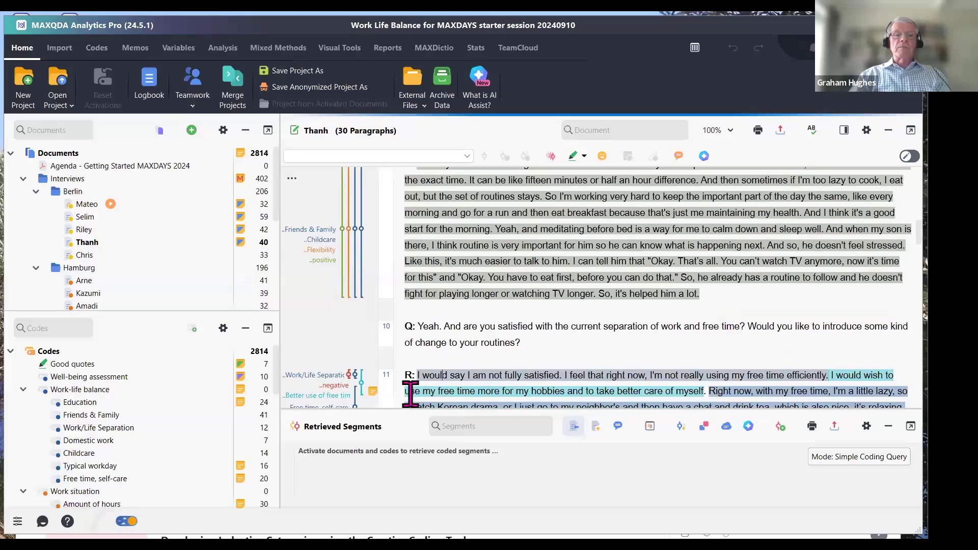
pyautogui.moveTo(386, 408); pyautogui.dragTo(392, 298)
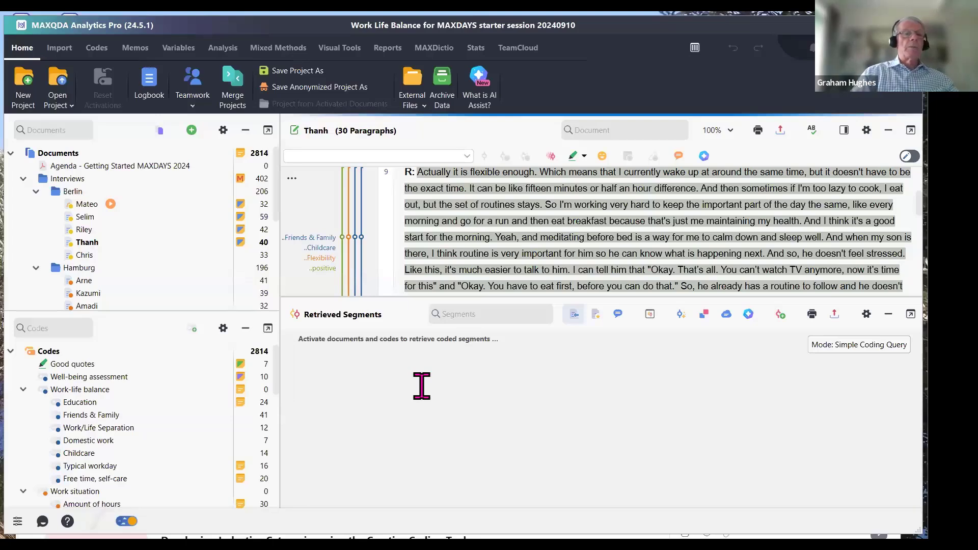
# Activate the Selim, Thanh and Chris interviews individually in the Berlin document group
pyautogui.click(88, 218)
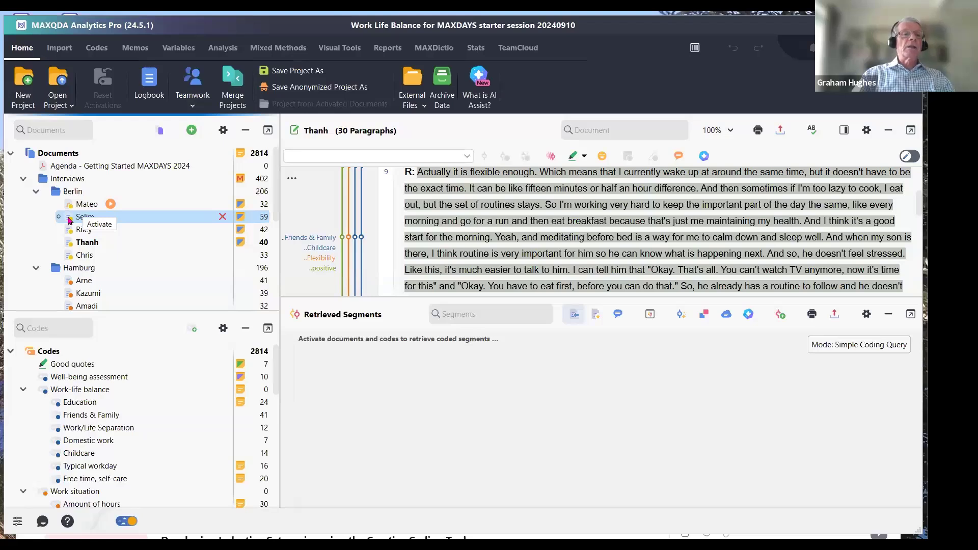
pyautogui.click(70, 220)
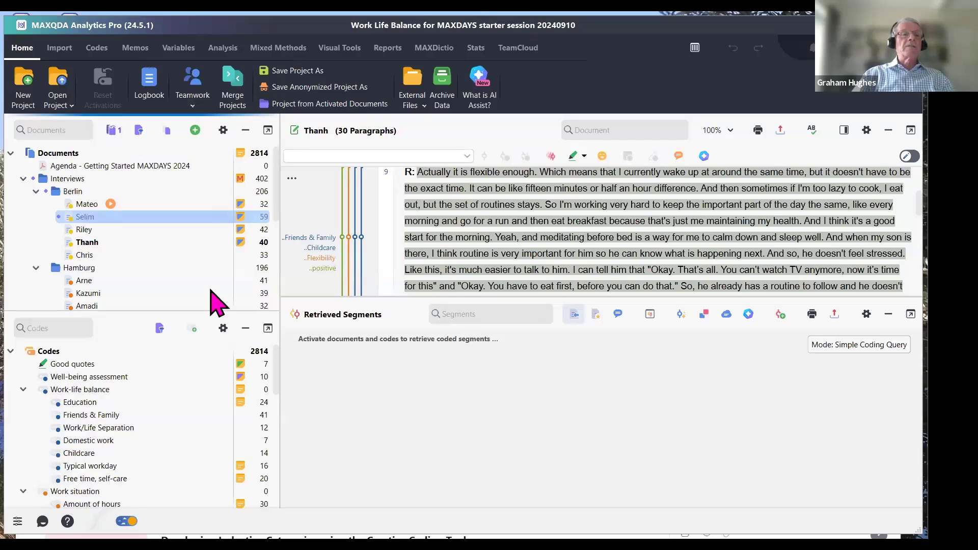
pyautogui.moveTo(69, 243)
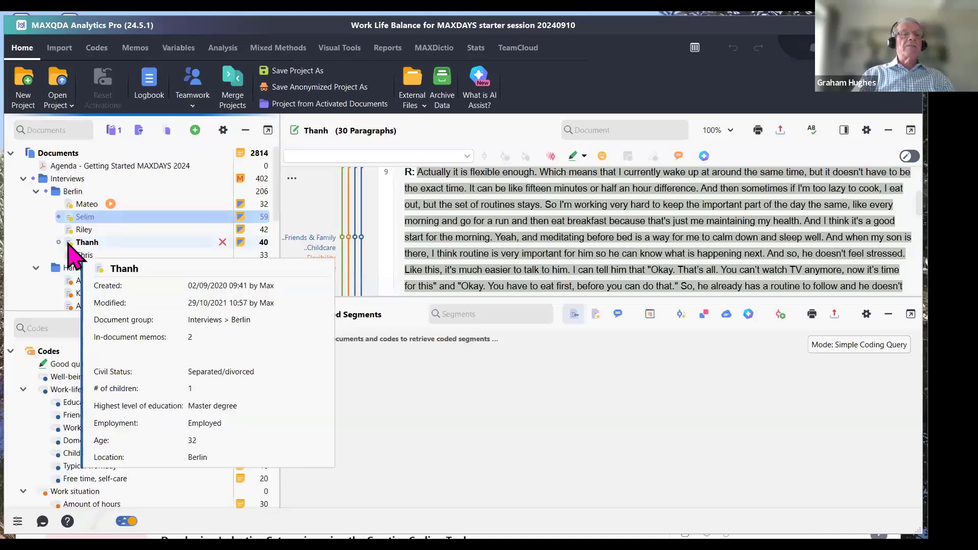
pyautogui.click(67, 241)
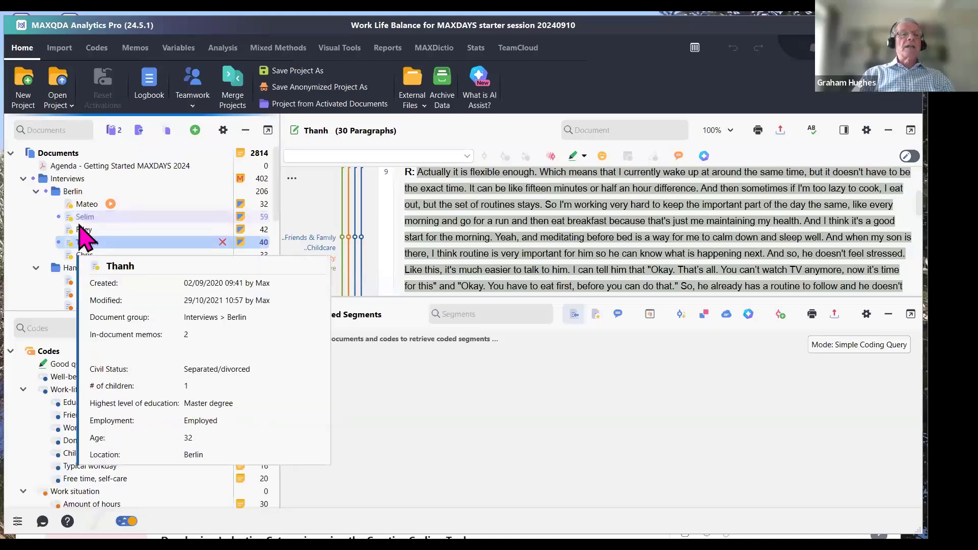
pyautogui.moveTo(71, 255)
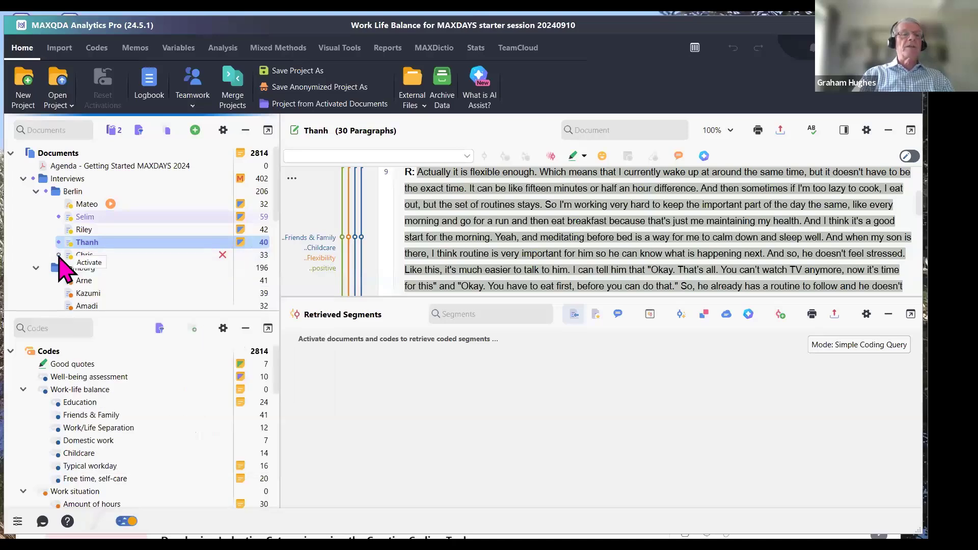
pyautogui.click(59, 256)
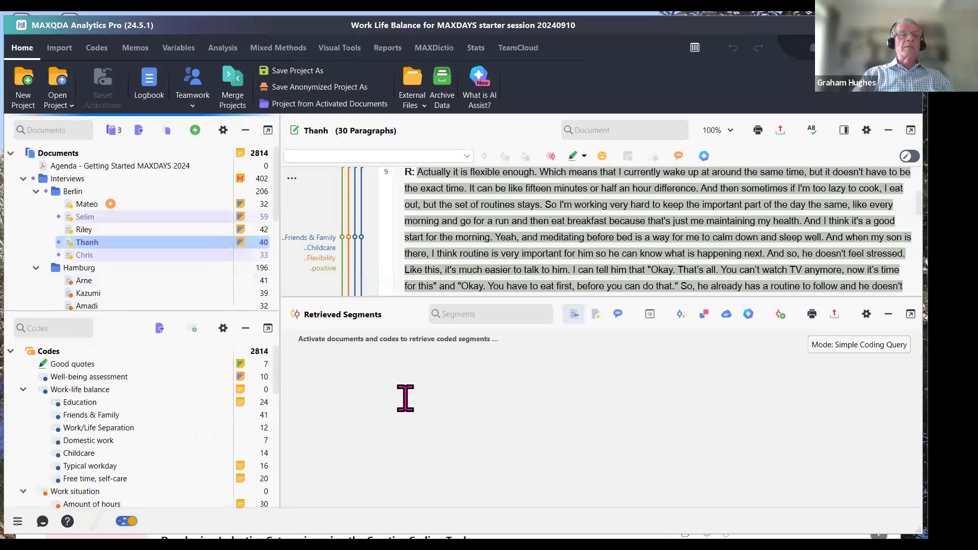
# Reset the activation of all documents in the project
pyautogui.click(81, 401)
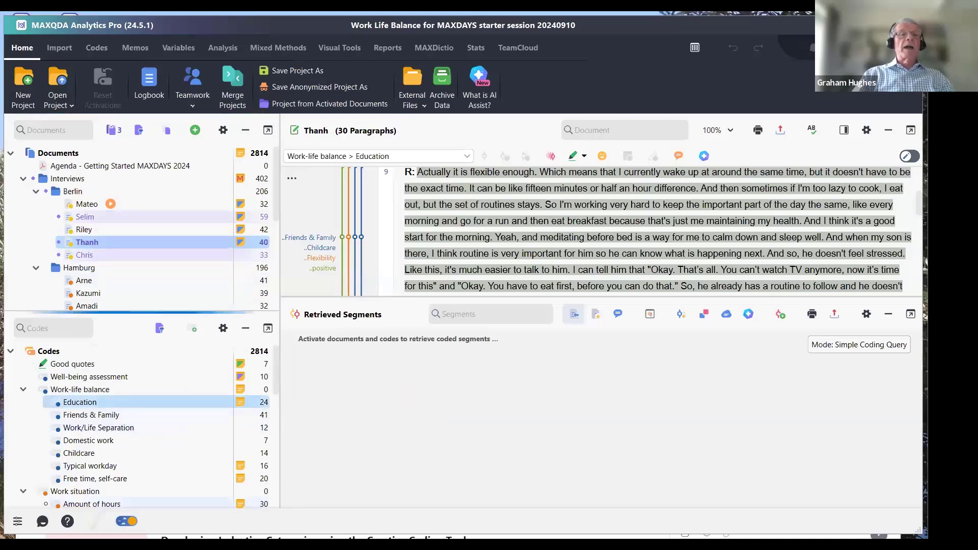
pyautogui.click(193, 293)
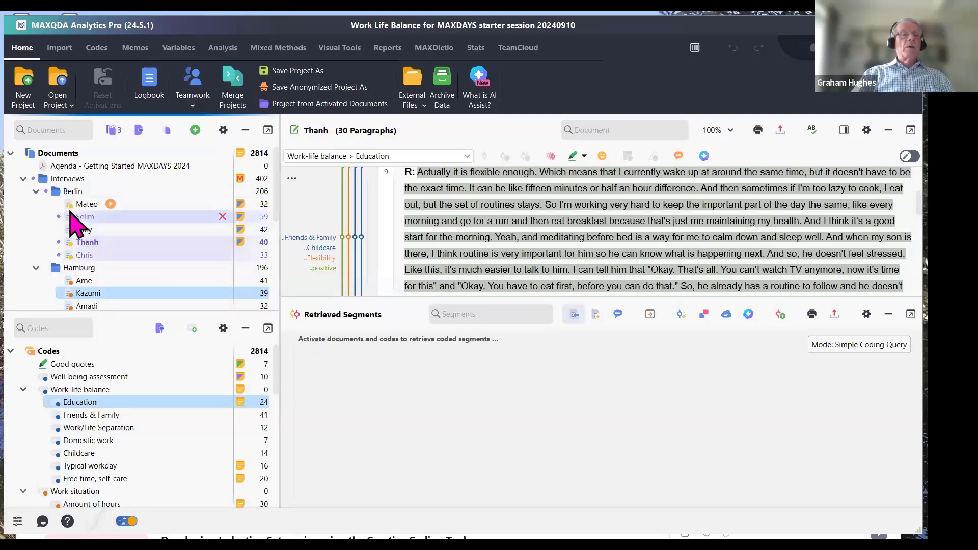
pyautogui.click(113, 131)
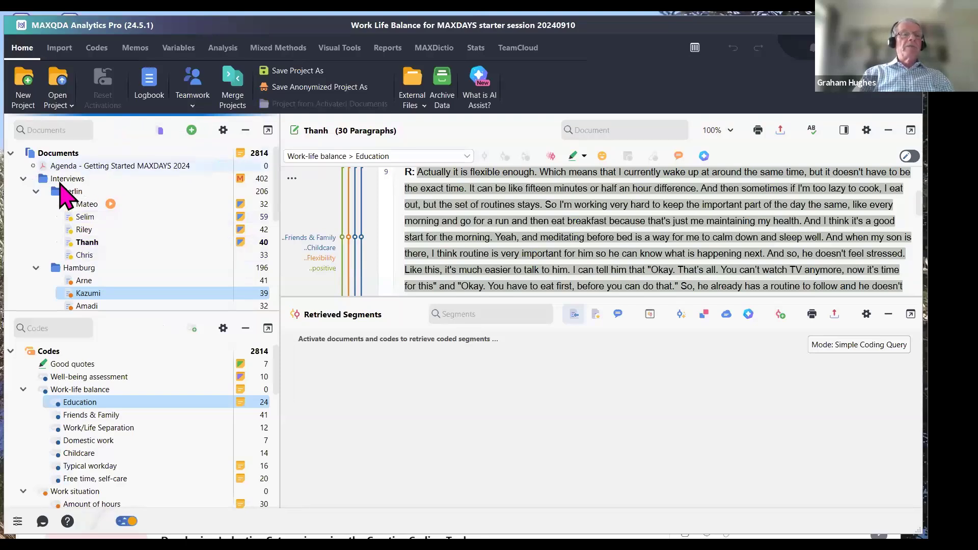
# Activate the whole Berlin document group and the Education code under Work-life balance to retrieve their coded segments
pyautogui.moveTo(57, 193)
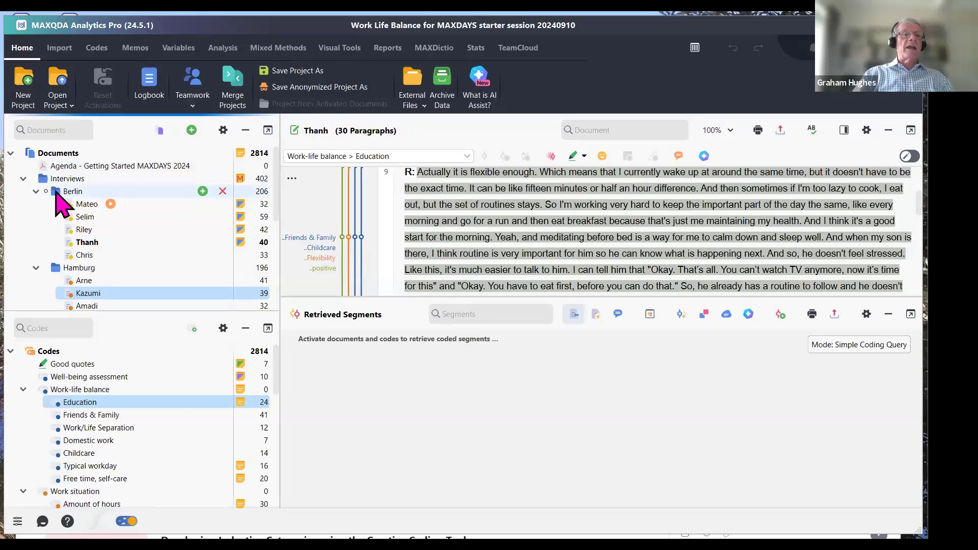
pyautogui.keyDown('ctrl'); pyautogui.click(54, 193); pyautogui.keyUp('ctrl')
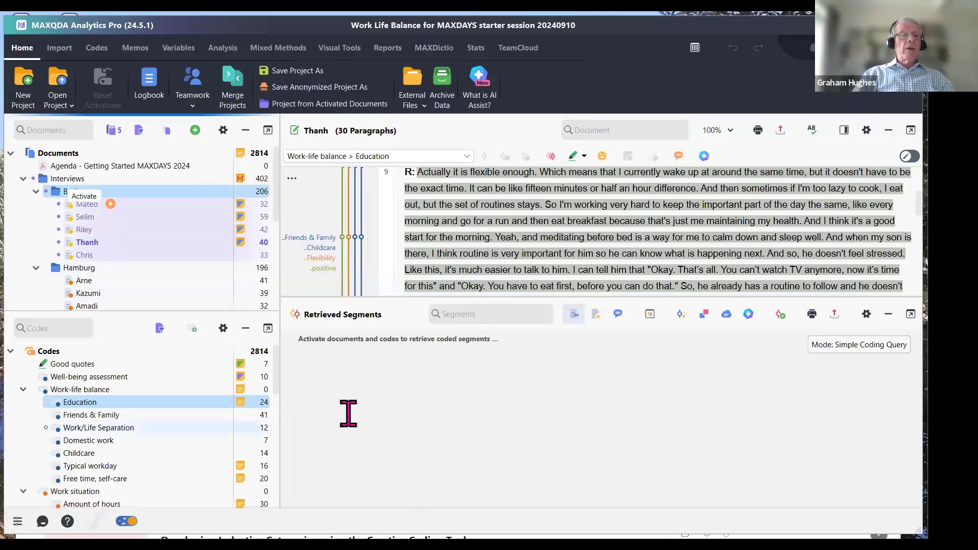
pyautogui.click(56, 405)
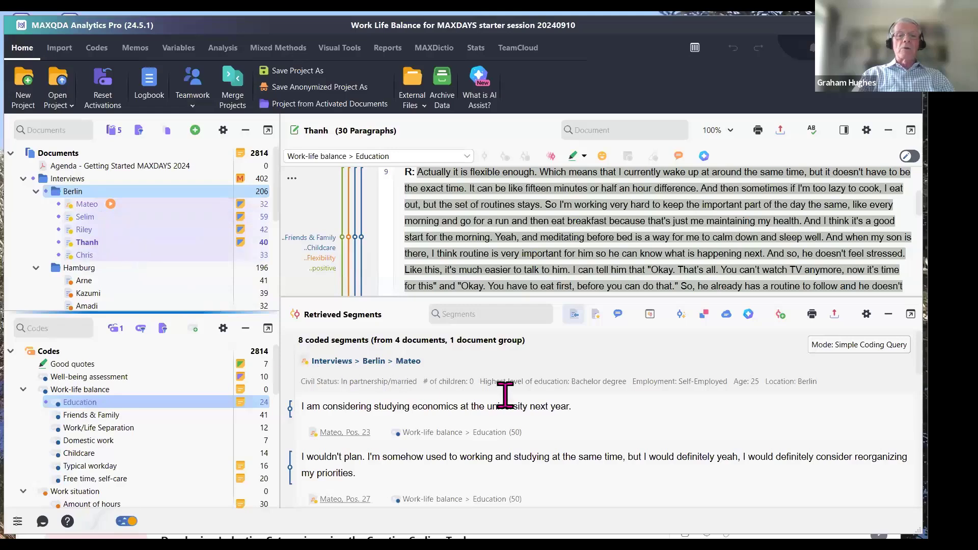
# Review the retrieved Education segments and display the Selim segment at position 19 in its original interview context
pyautogui.scroll(-1, 516, 396)
pyautogui.scroll(-1, 516, 396)
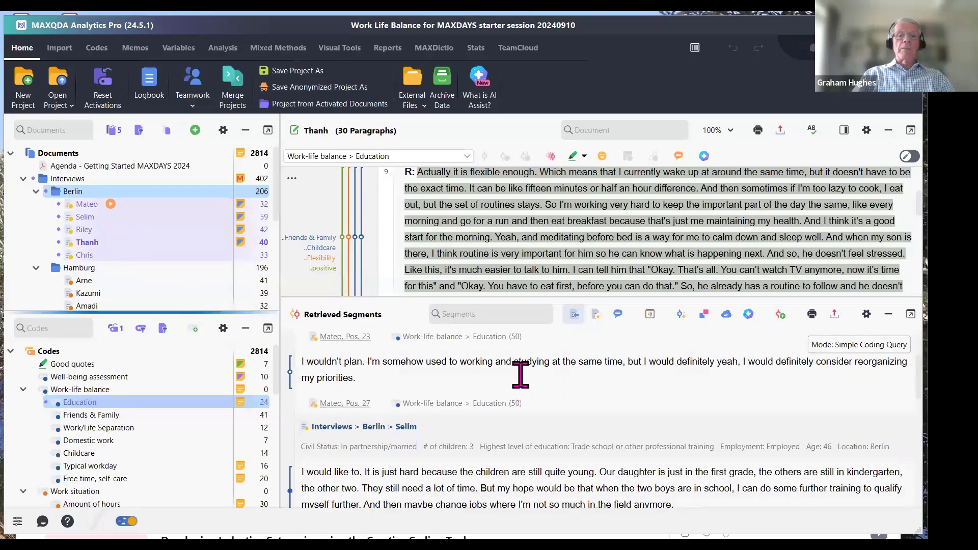
pyautogui.scroll(-2, 525, 387)
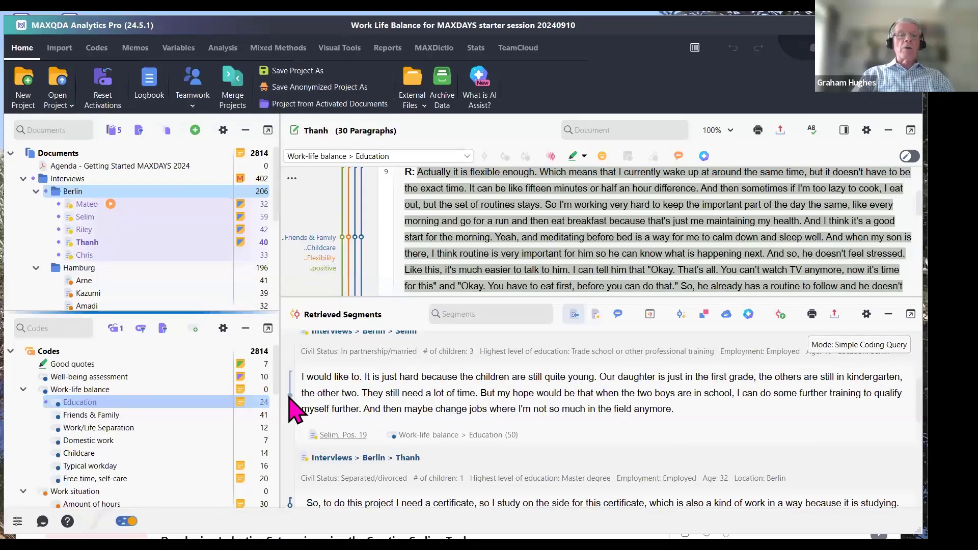
pyautogui.click(289, 397)
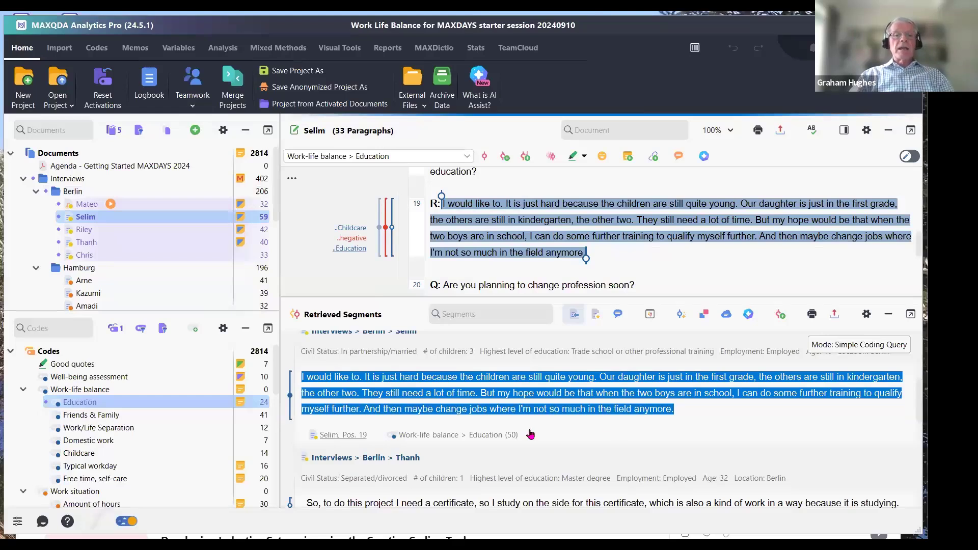
pyautogui.scroll(1, 585, 403)
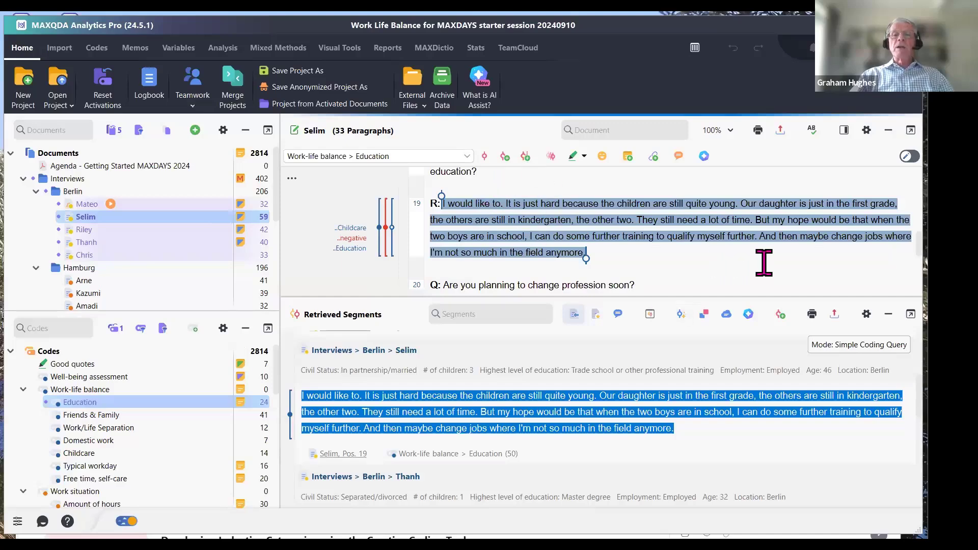
pyautogui.scroll(2, 762, 262)
pyautogui.scroll(-1, 761, 255)
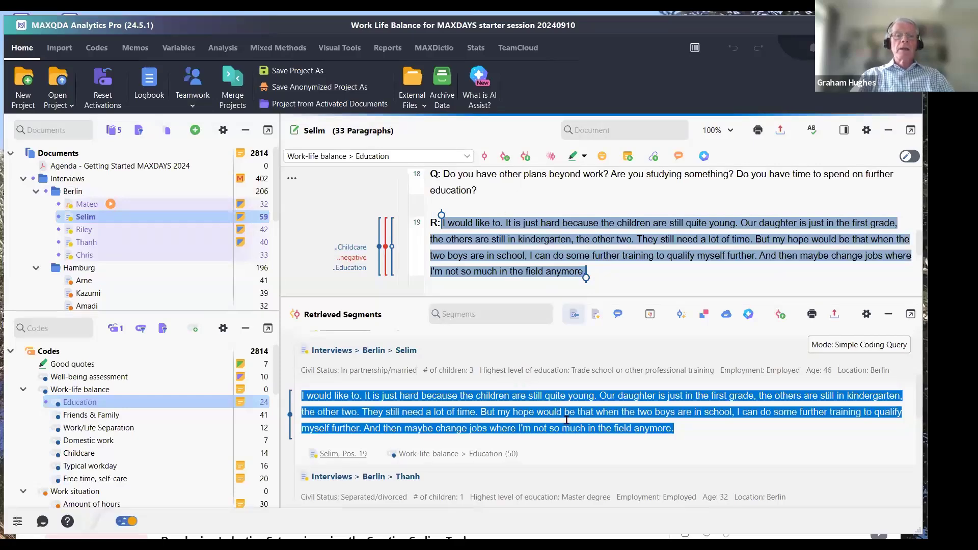
pyautogui.scroll(-2, 565, 426)
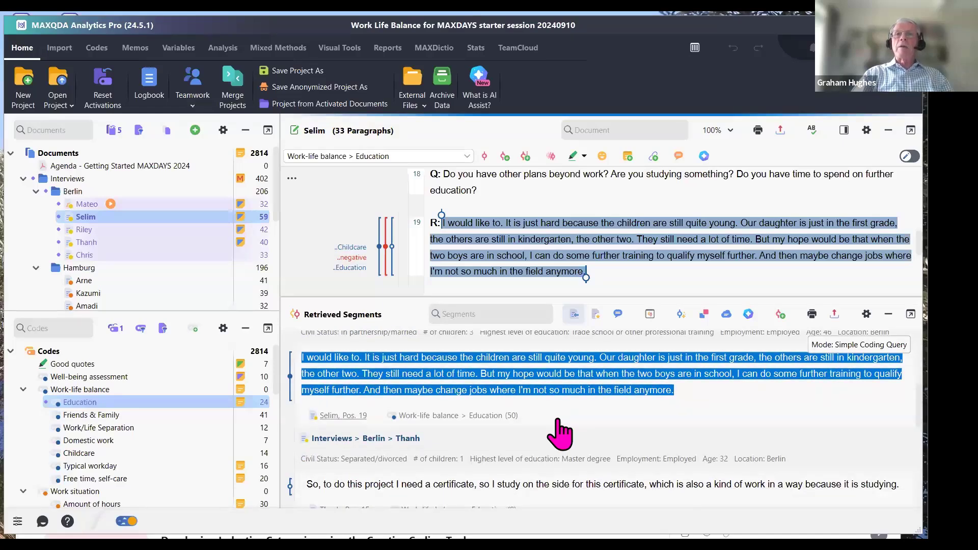
pyautogui.scroll(2, 561, 433)
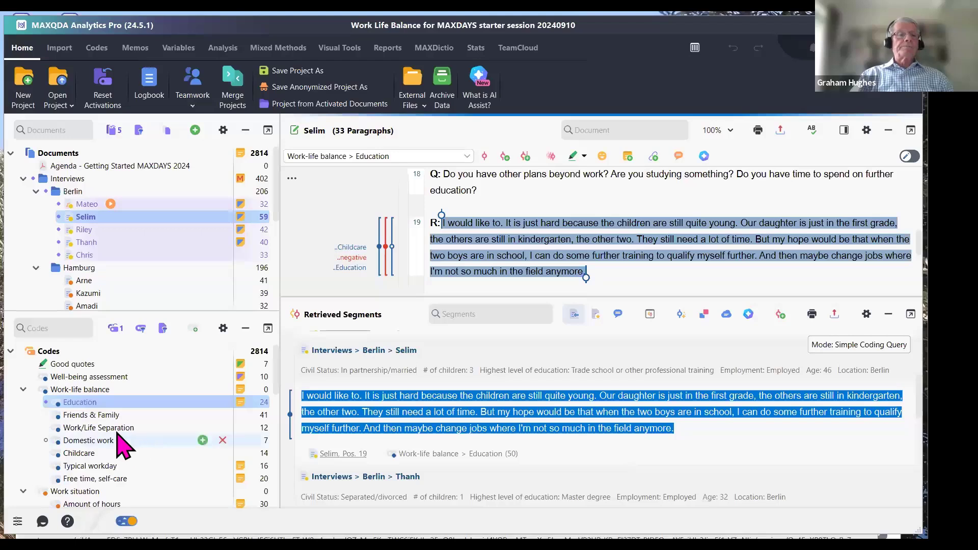
# Reset the code activation and activate the whole Work-life balance code with its subcodes for the Berlin interviews
pyautogui.click(113, 329)
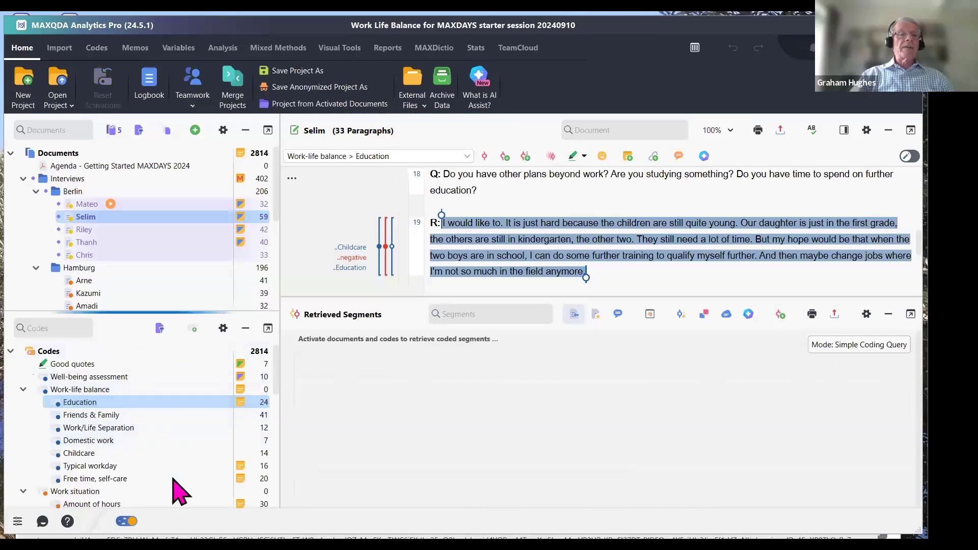
pyautogui.click(42, 390)
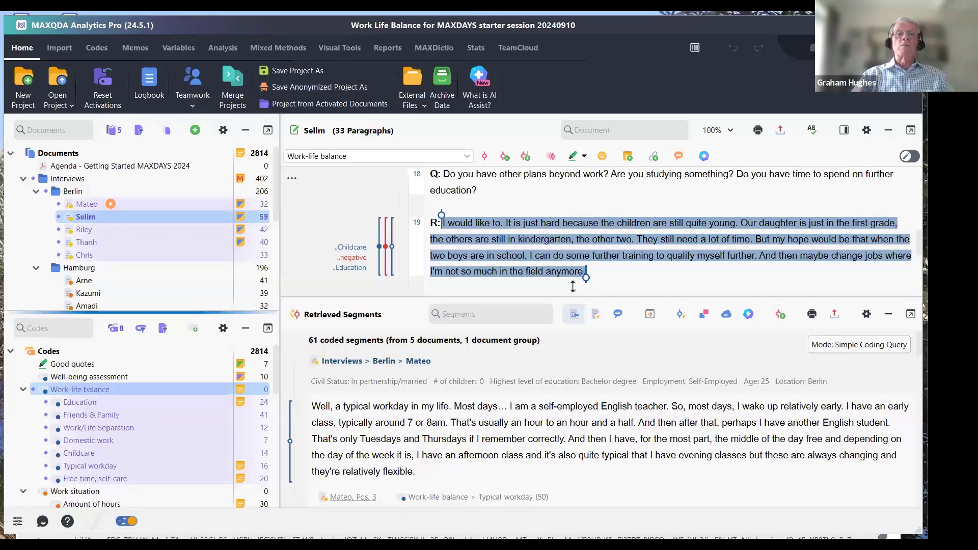
# Create a Code Matrix Browser with documents as columns, limited to the activated documents and activated codes
pyautogui.click(338, 47)
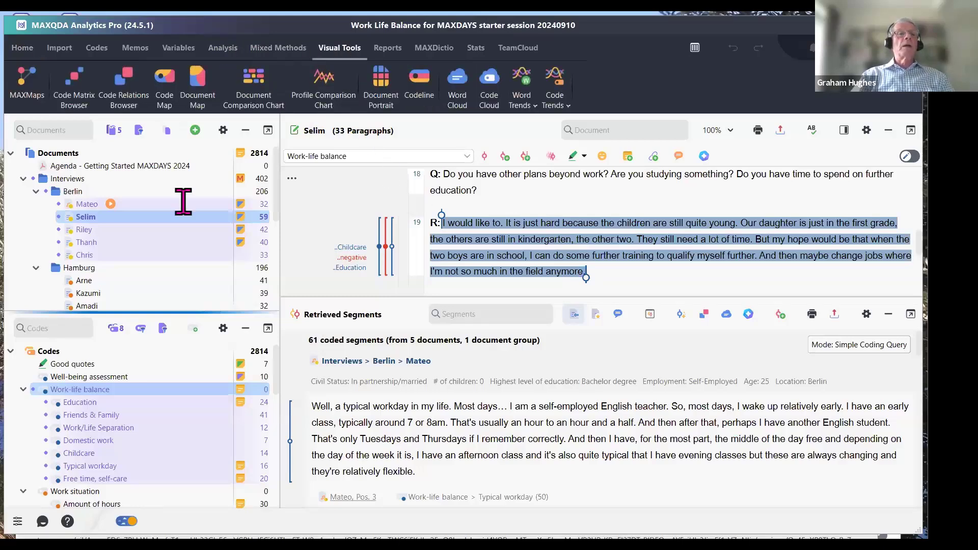
pyautogui.click(73, 77)
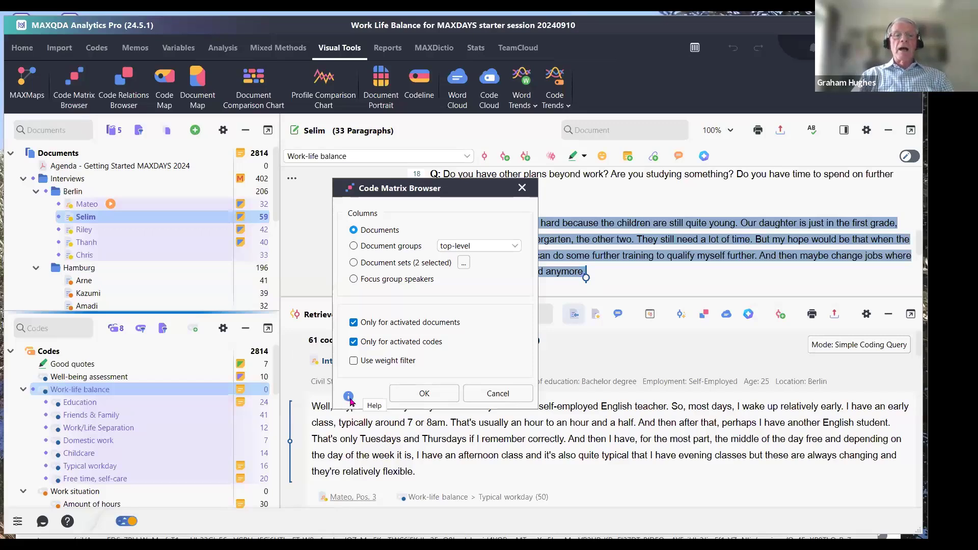
pyautogui.click(420, 395)
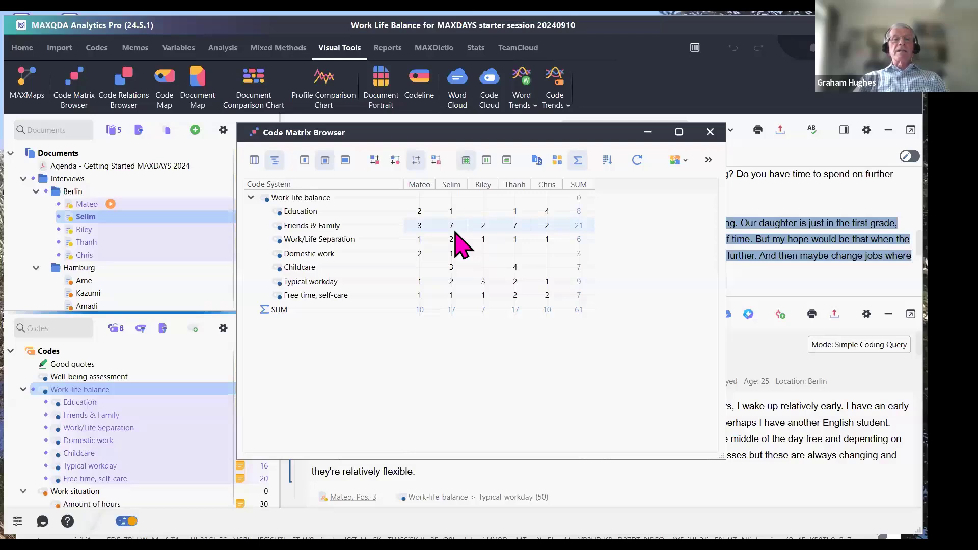
# Inspect the cell details for Domestic work in the Selim column and toggle the matrix sums off and on
pyautogui.moveTo(451, 226)
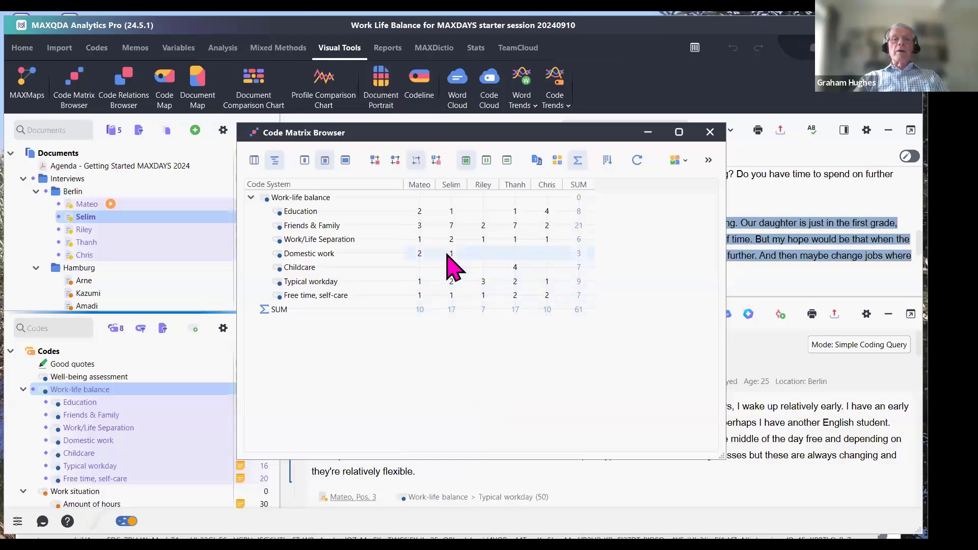
pyautogui.moveTo(450, 254)
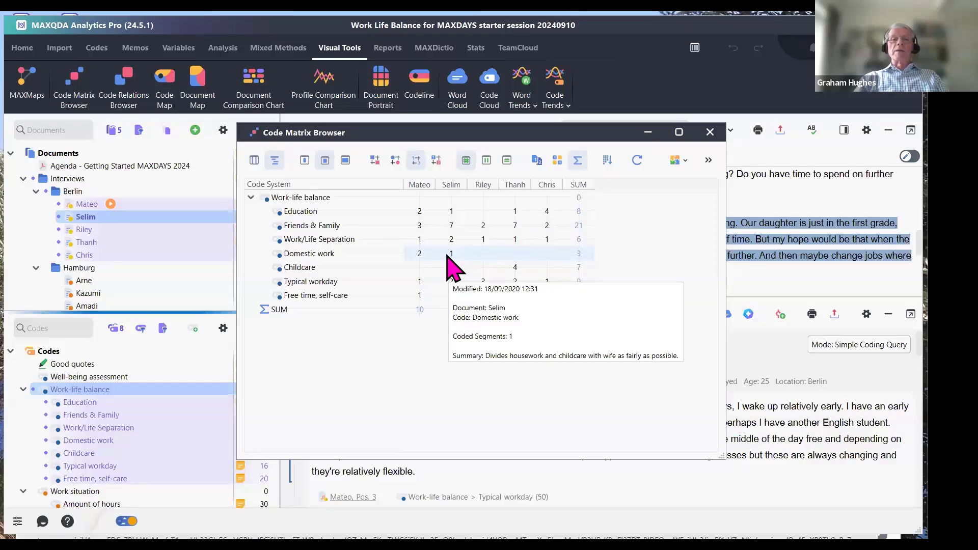
pyautogui.click(578, 161)
pyautogui.click(579, 160)
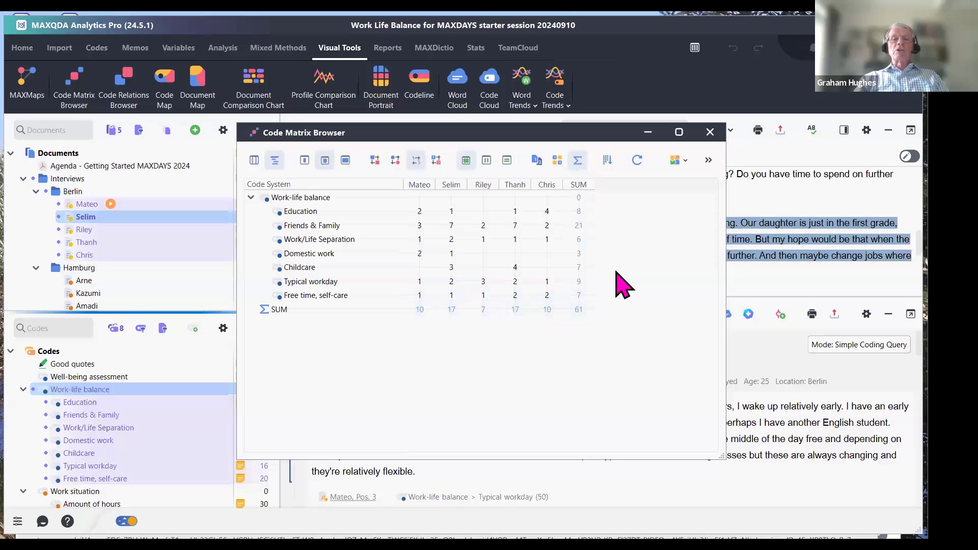
# Compare the matrix as squares, as circles sized by column and by row, and as a heatmap, and return to plain numbers
pyautogui.click(375, 161)
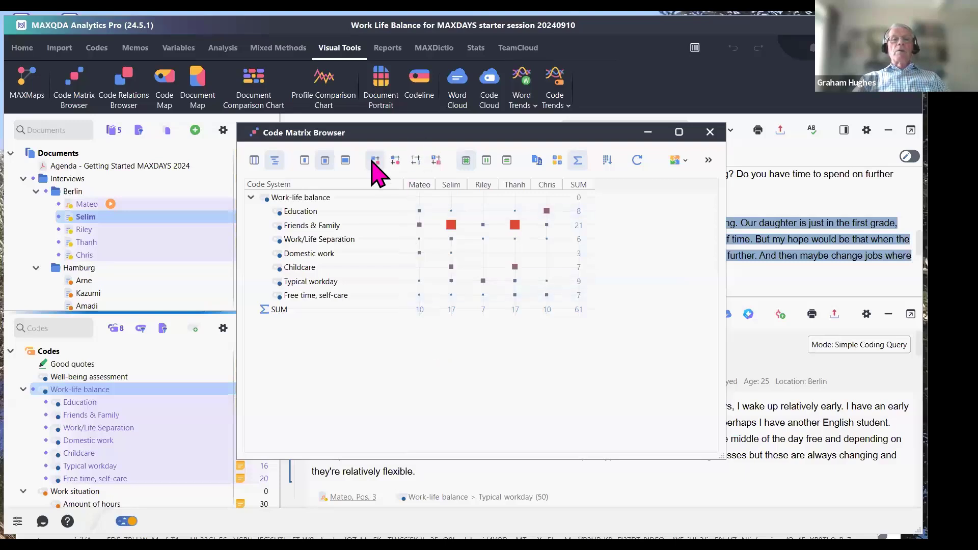
pyautogui.click(397, 163)
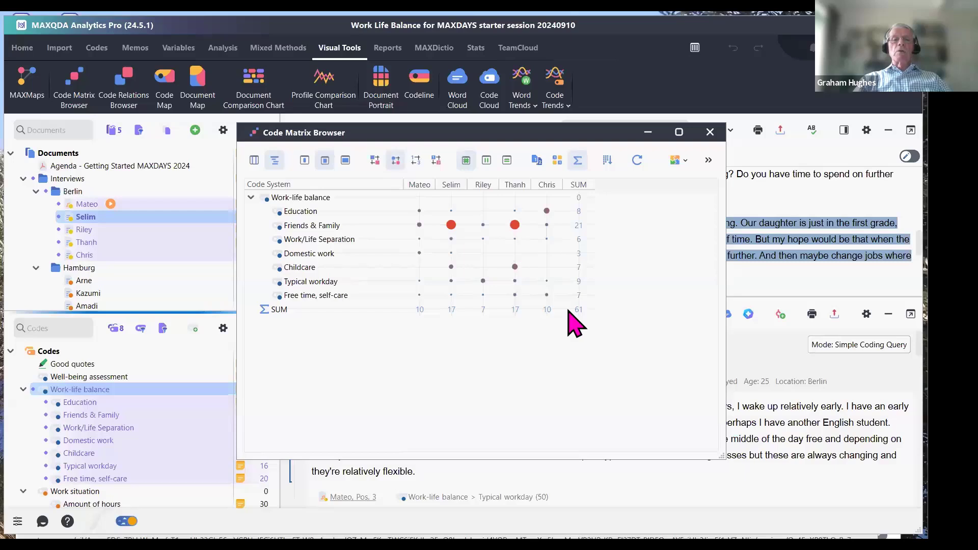
pyautogui.click(485, 161)
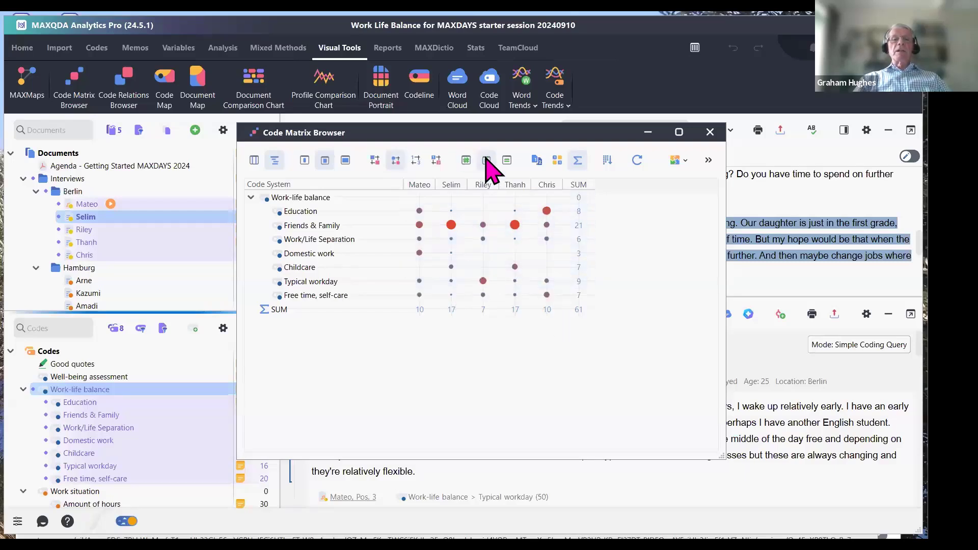
pyautogui.click(508, 162)
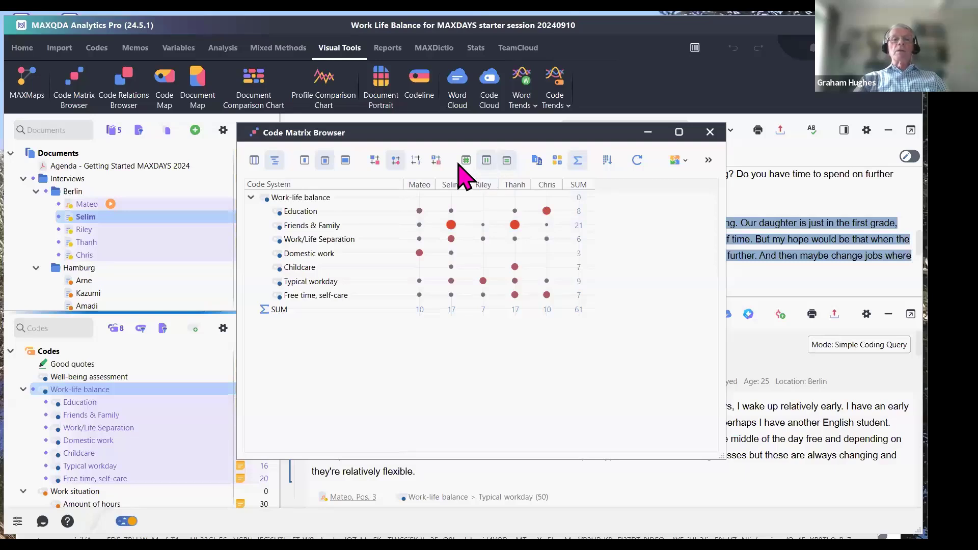
pyautogui.click(436, 160)
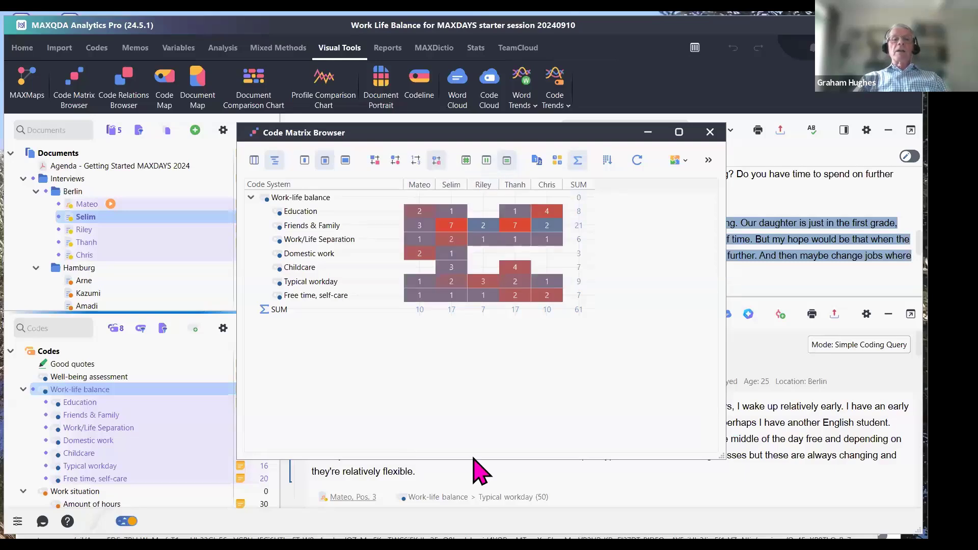
pyautogui.click(416, 160)
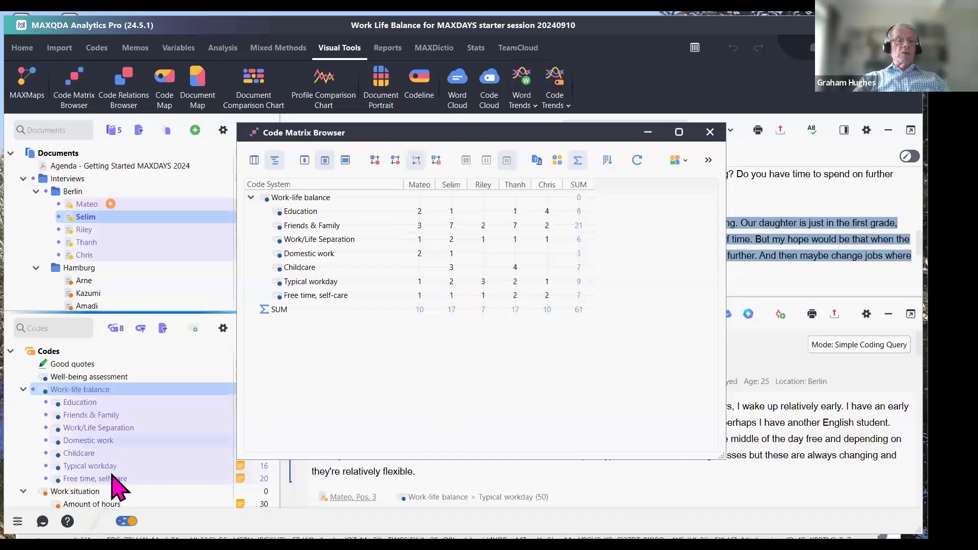
# Add the Work situation code with its subcodes to the activation and expand it in the Code Matrix Browser
pyautogui.click(49, 492)
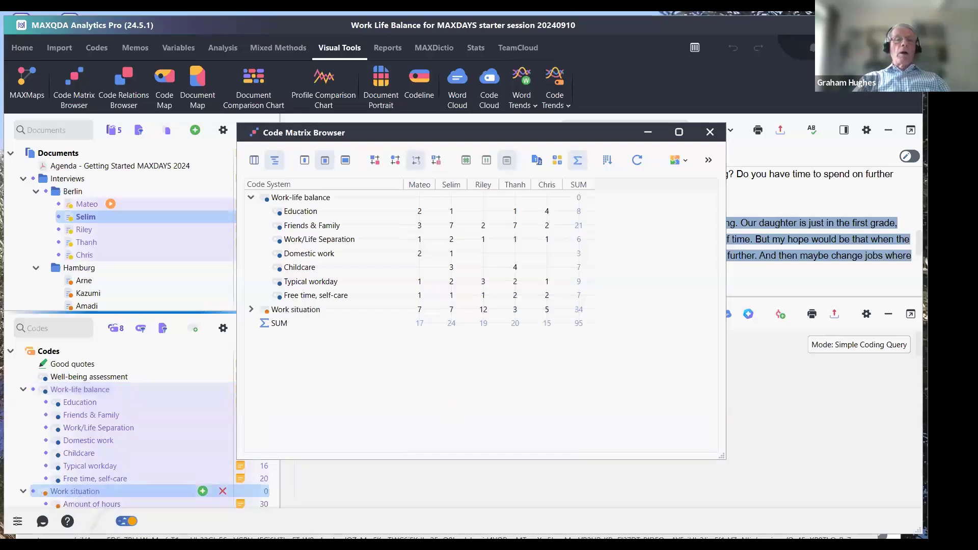
pyautogui.click(250, 310)
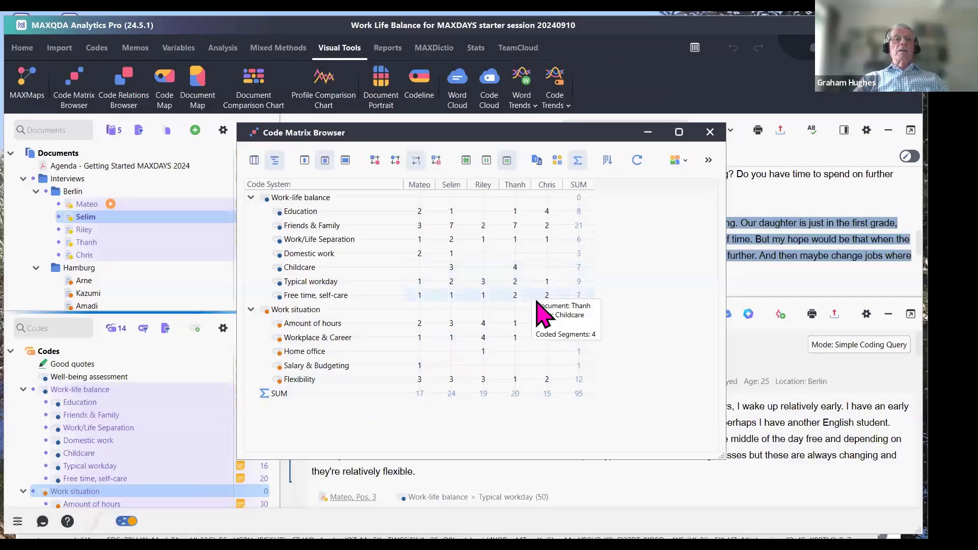
# Open the Segment Matrix from the Code Matrix Browser and read the Childcare segments of the Berlin interviews side by side
pyautogui.click(254, 160)
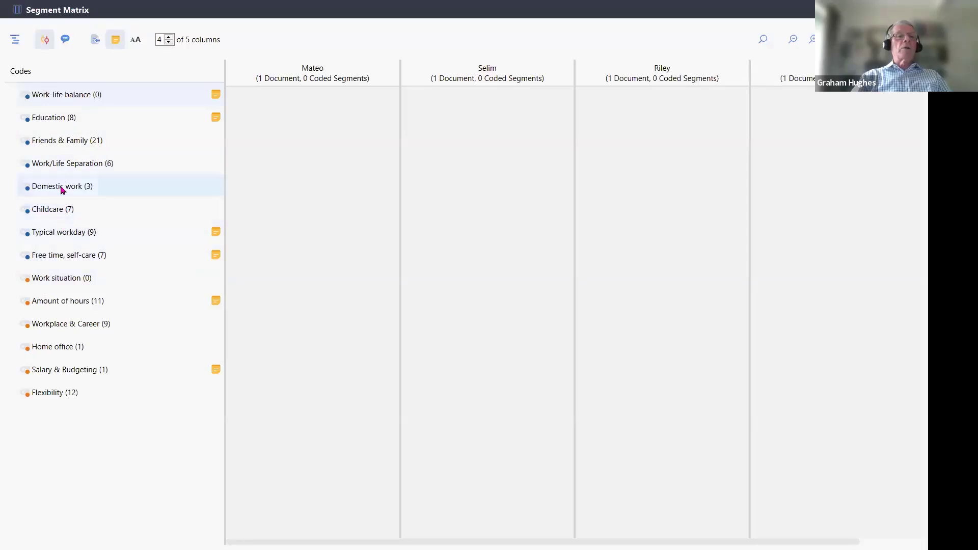
pyautogui.click(52, 210)
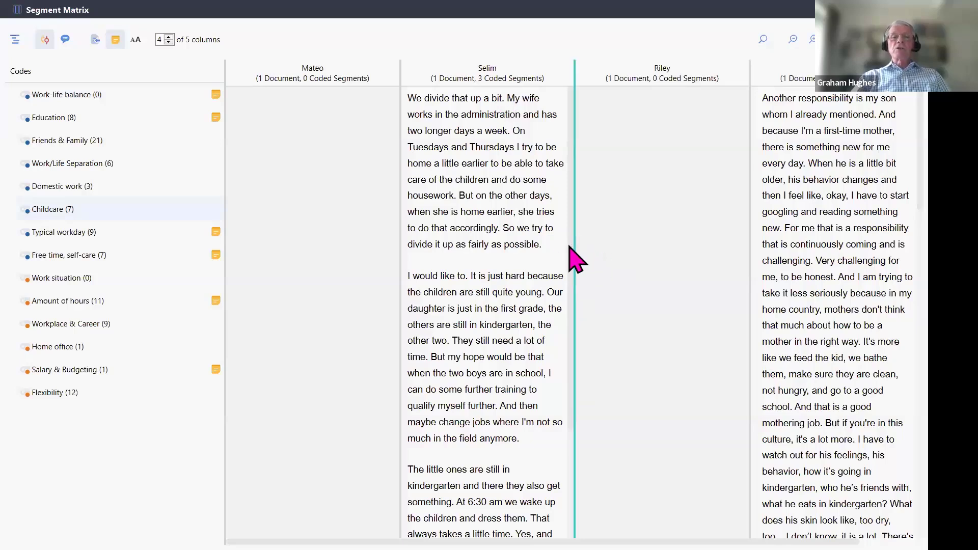
pyautogui.scroll(-1, 572, 286)
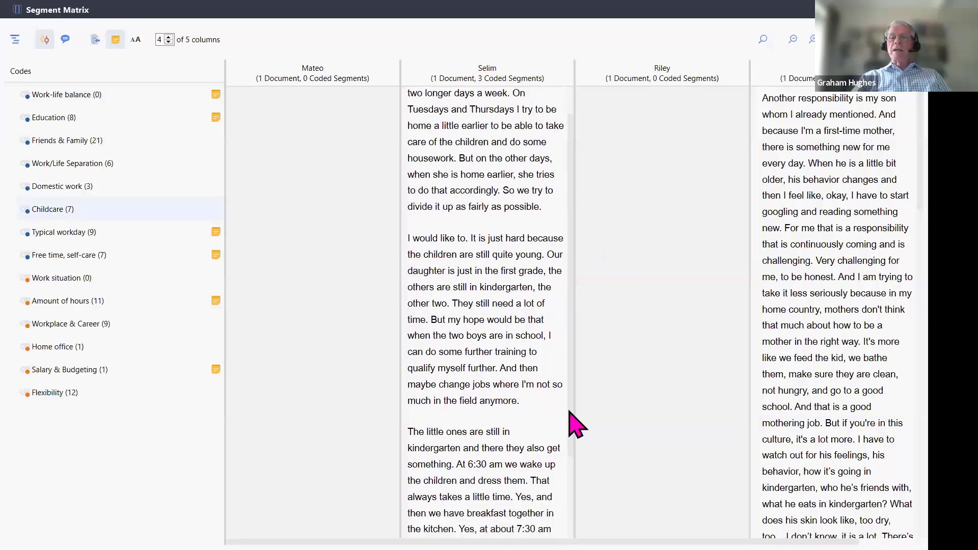
pyautogui.scroll(-1, 483, 310)
pyautogui.scroll(-15, 837, 311)
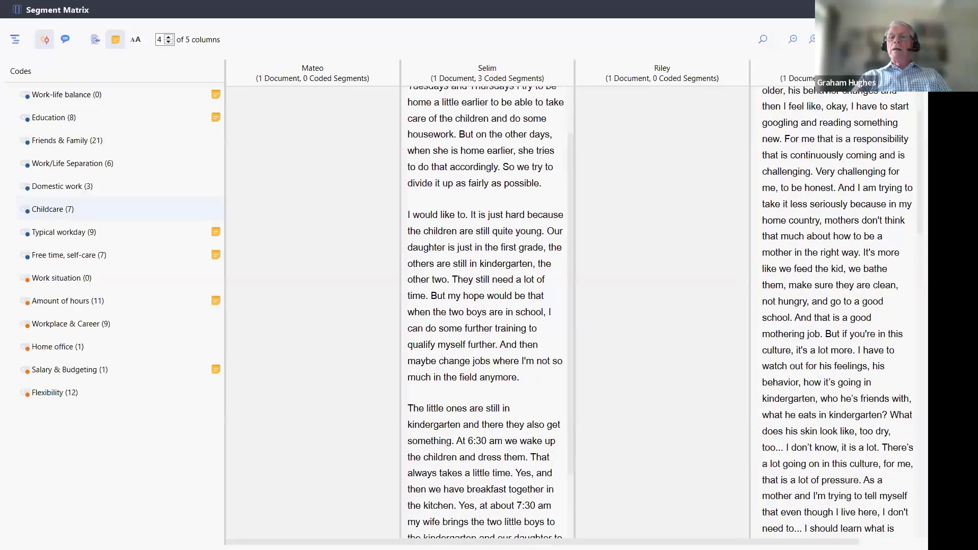
pyautogui.scroll(-10, 836, 387)
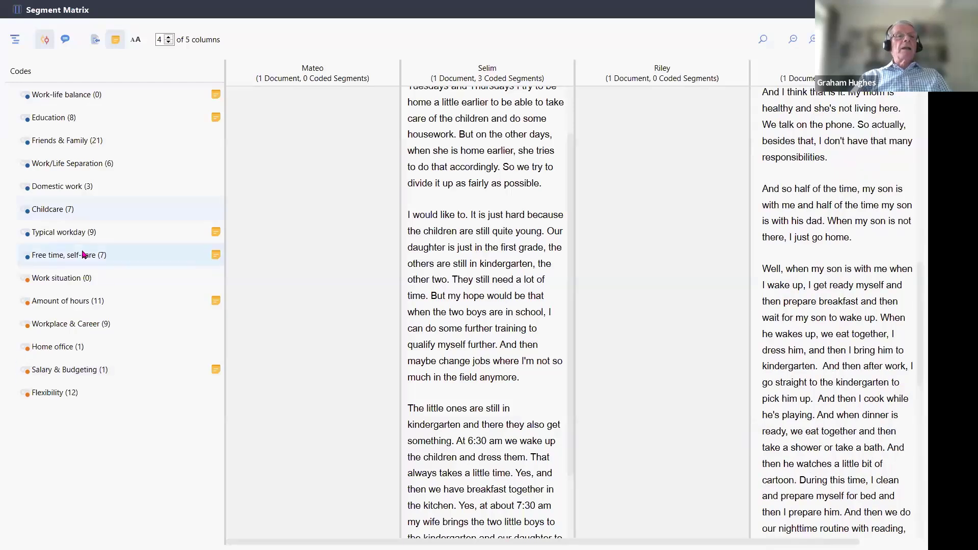
# Compare the Friends & Family segments across the interviews in the Segment Matrix and close the matrix windows
pyautogui.click(59, 145)
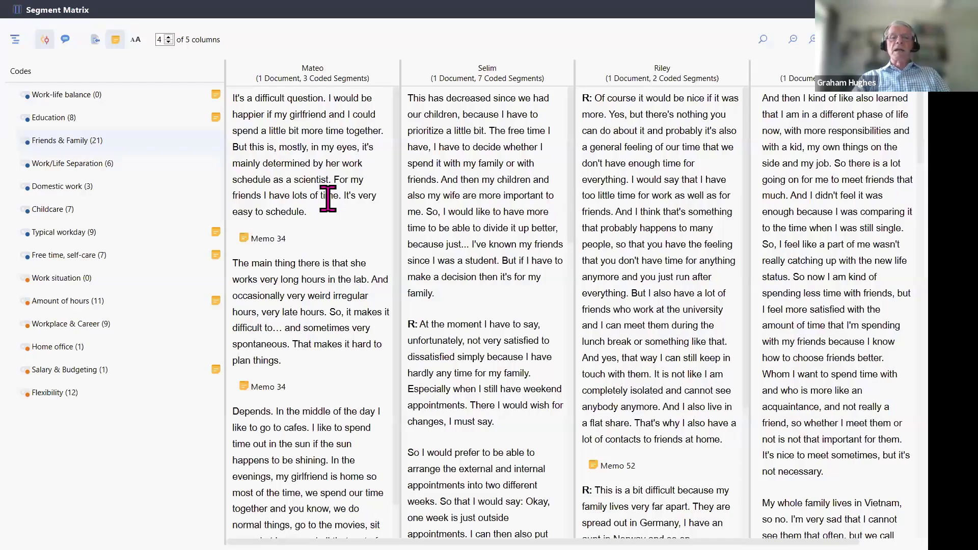
pyautogui.scroll(-3, 557, 308)
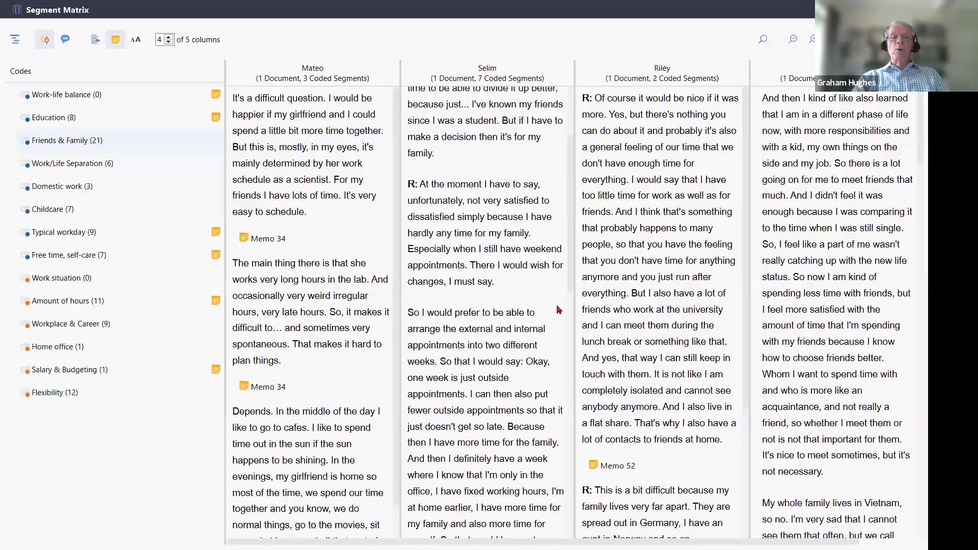
pyautogui.scroll(-7, 558, 309)
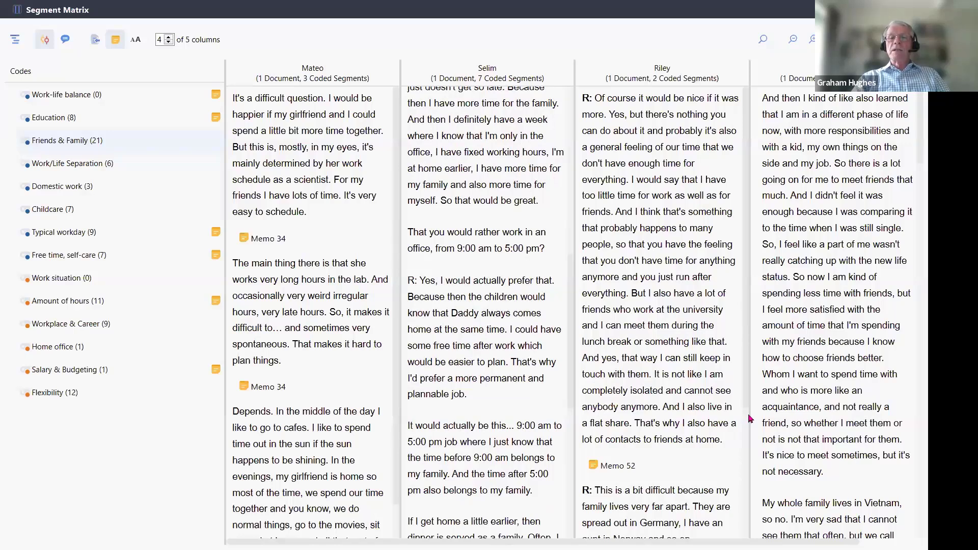
pyautogui.scroll(-1, 744, 324)
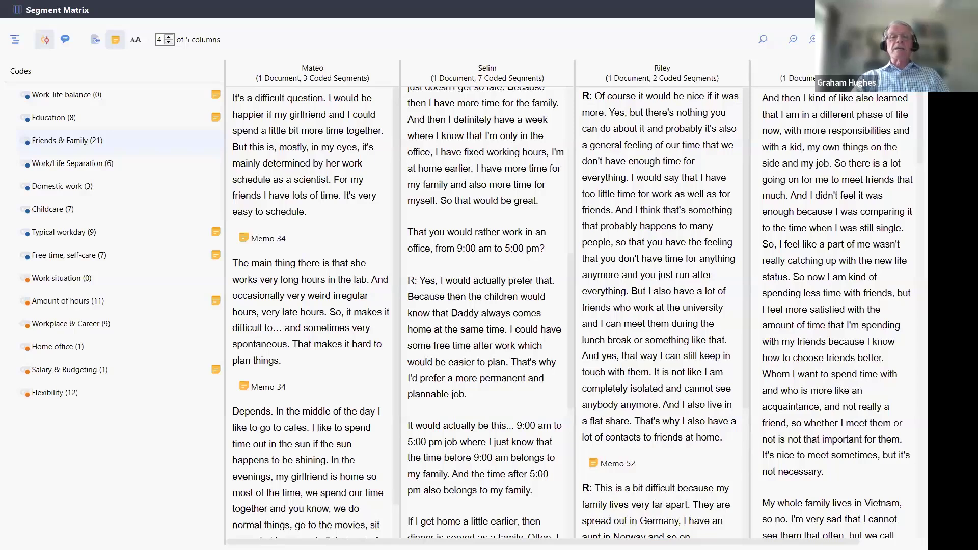
pyautogui.press('Escape')
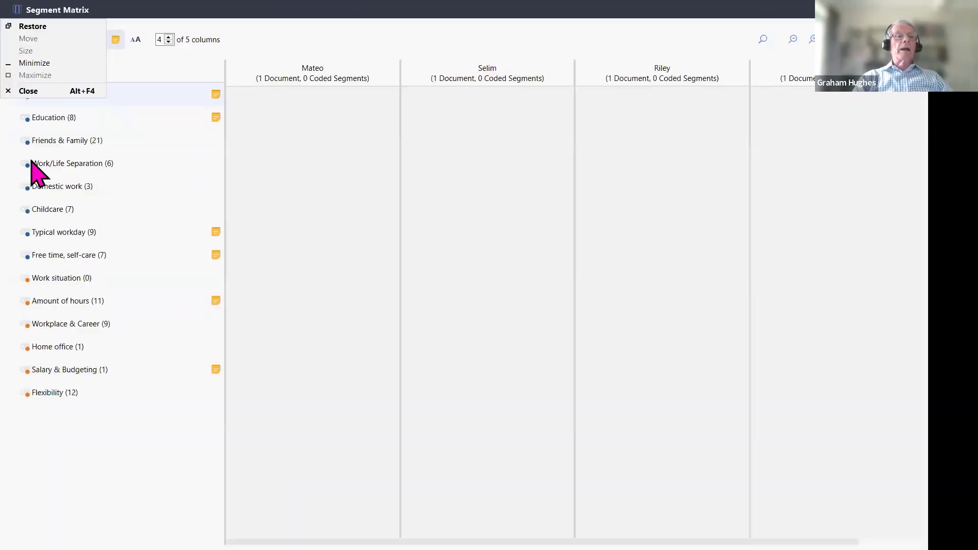
pyautogui.click(31, 161)
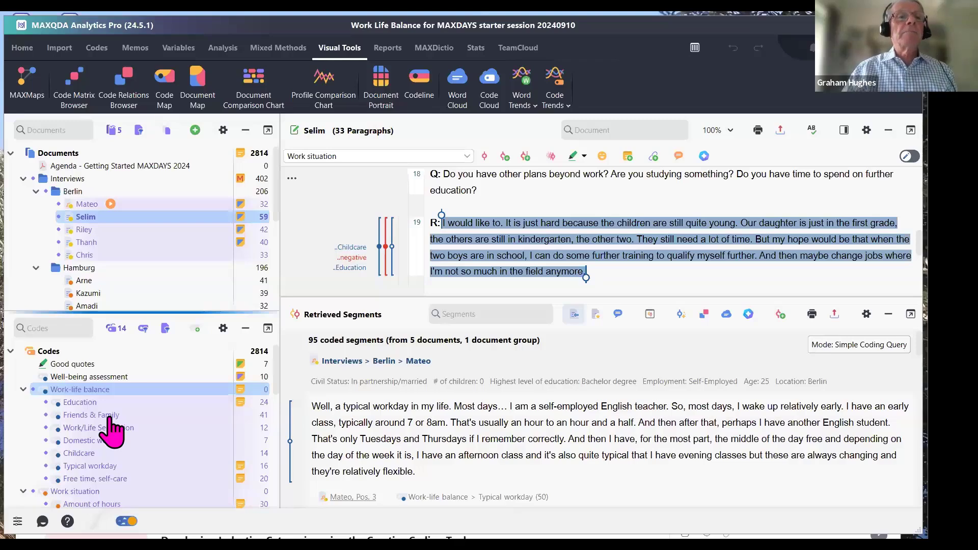
# Open the data editor for document variables, look through the interviewees' values and close it
pyautogui.click(179, 48)
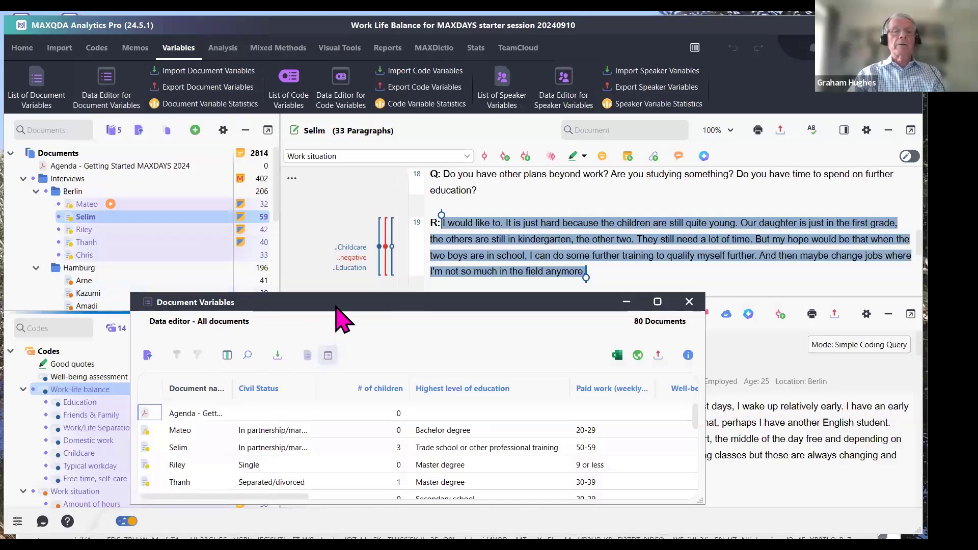
pyautogui.moveTo(336, 303); pyautogui.dragTo(328, 170)
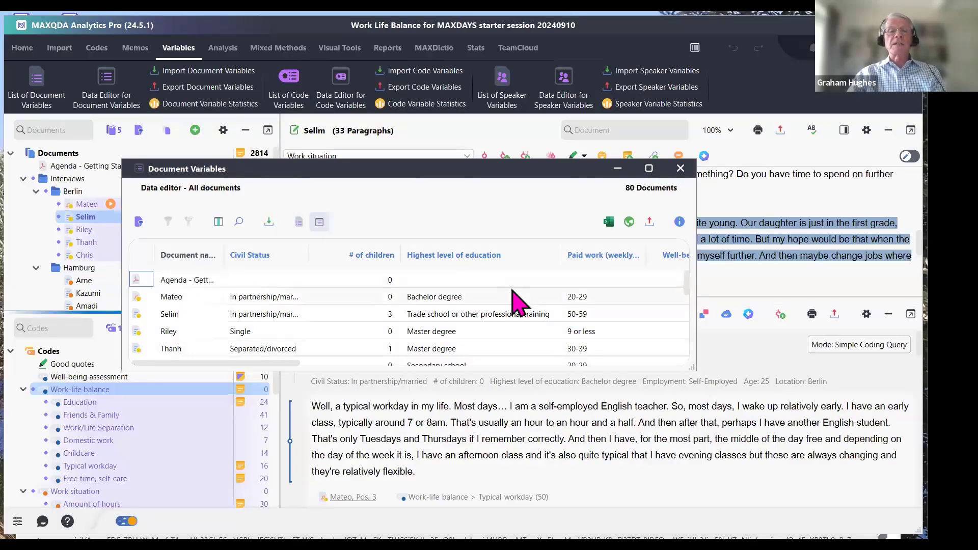
pyautogui.scroll(-2, 509, 301)
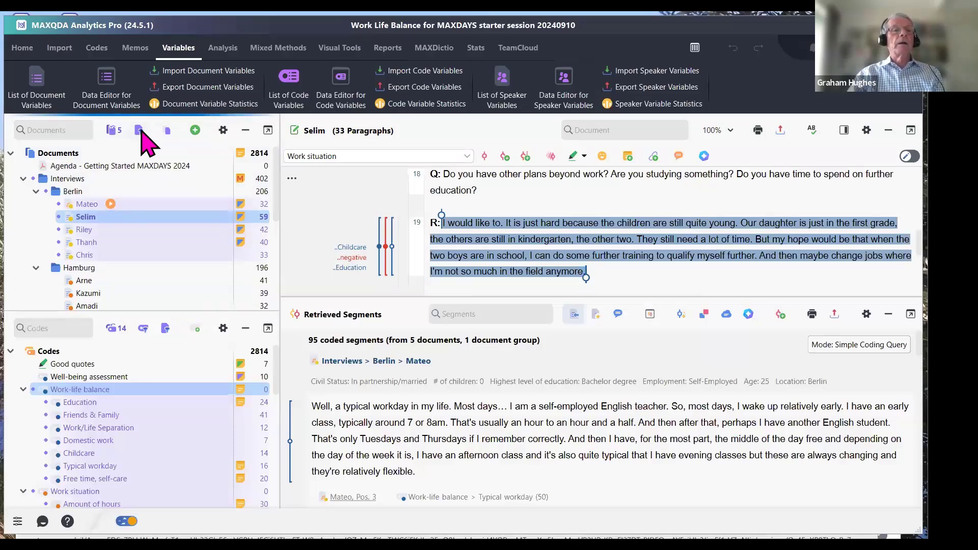
# Reset the document activation and show the options for activating documents, including by variable values in Mixed Methods
pyautogui.click(138, 133)
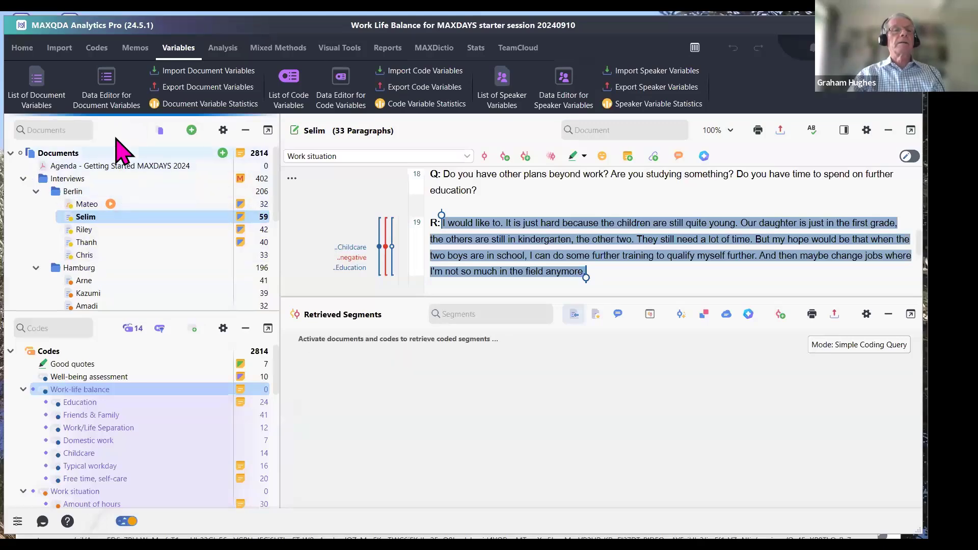
pyautogui.click(159, 131)
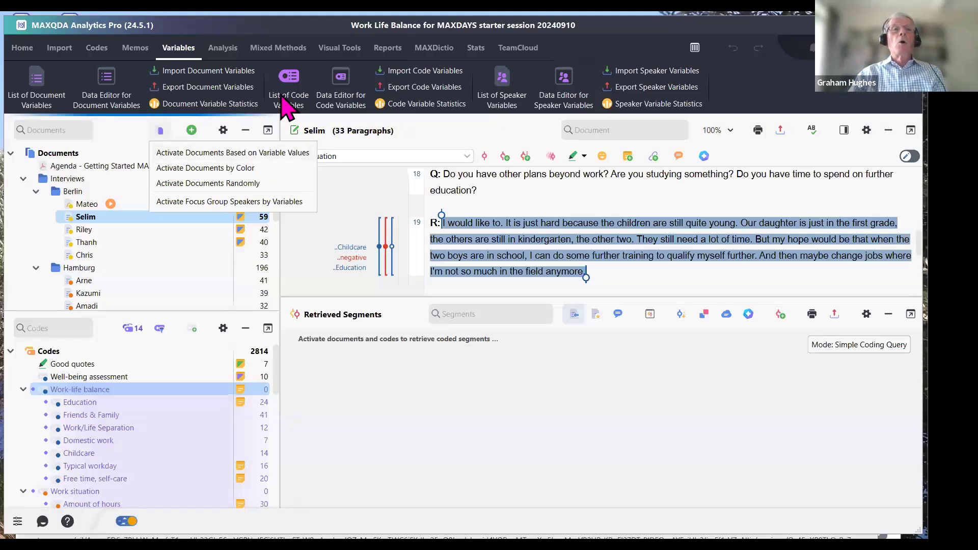
pyautogui.click(278, 48)
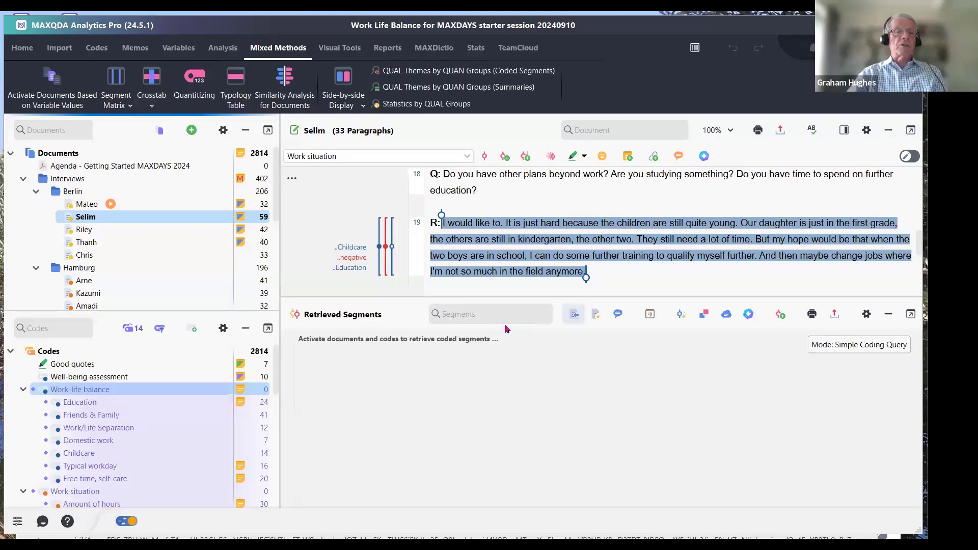
# Open the recent project Demo 20240910
pyautogui.click(26, 51)
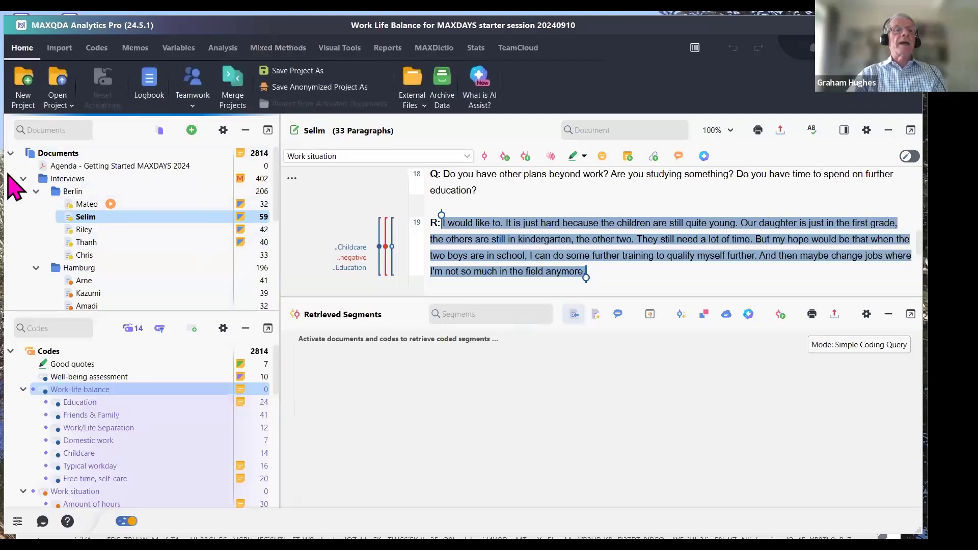
pyautogui.click(67, 106)
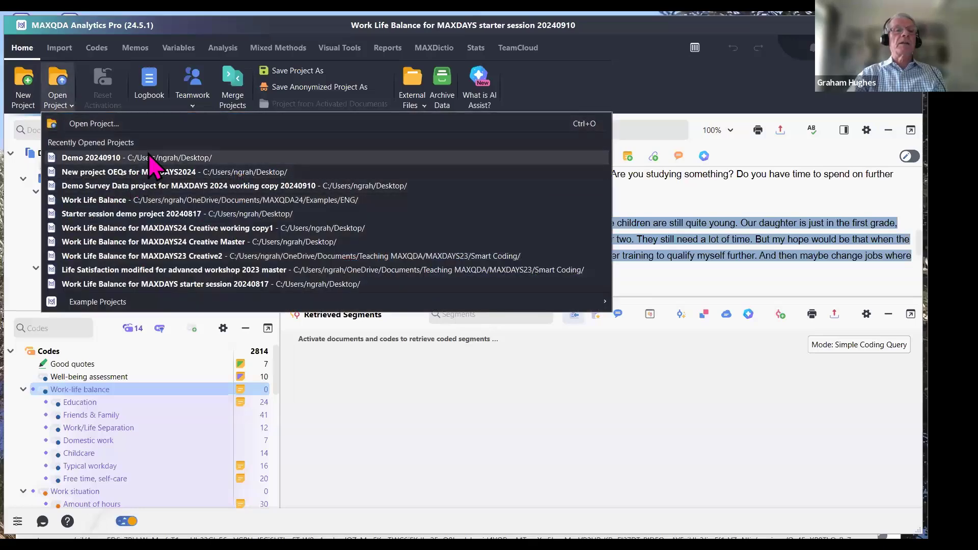
pyautogui.click(150, 158)
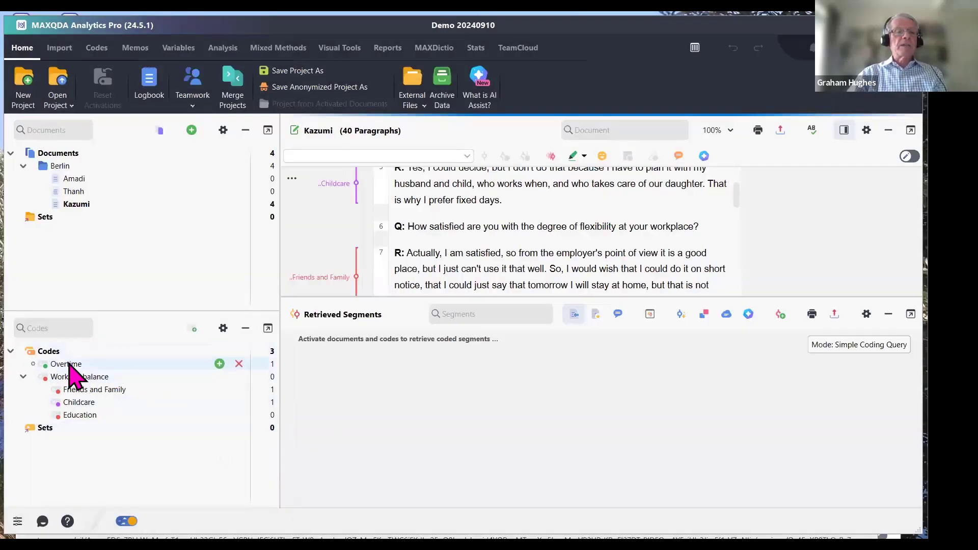
# Rearrange the codes under Work life balance into a nested chain: Friends and Family, Overtime, Childcare, Education
pyautogui.moveTo(69, 365); pyautogui.dragTo(143, 414)
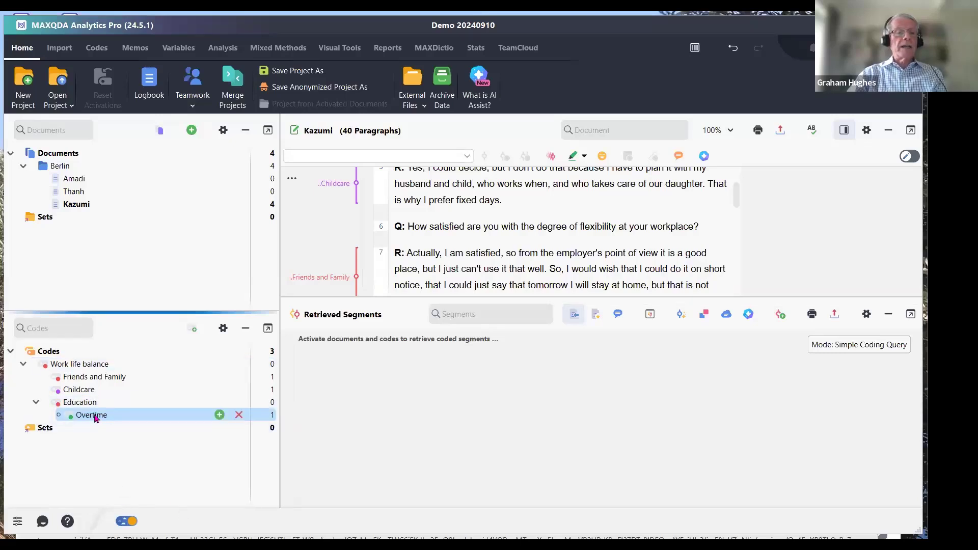
pyautogui.moveTo(96, 419); pyautogui.dragTo(94, 386)
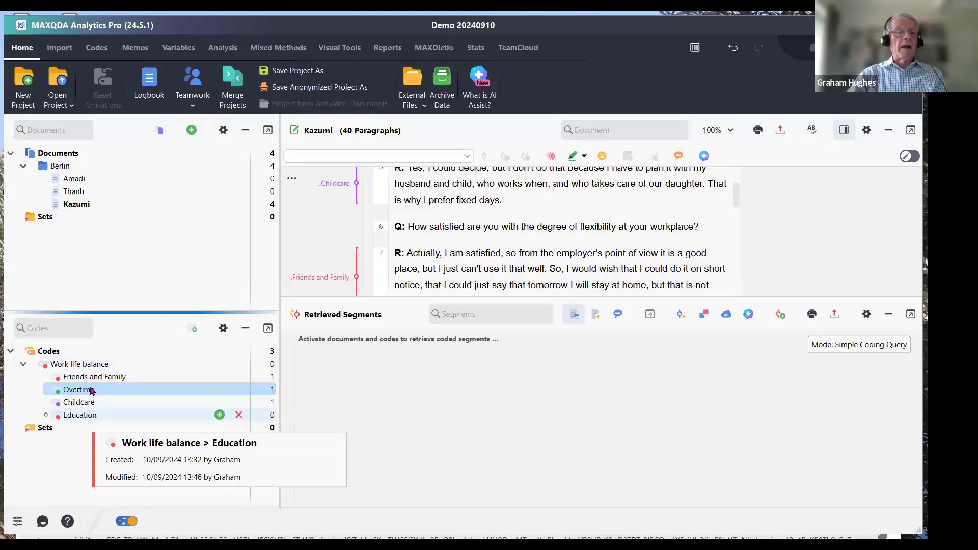
pyautogui.moveTo(92, 391); pyautogui.dragTo(136, 389)
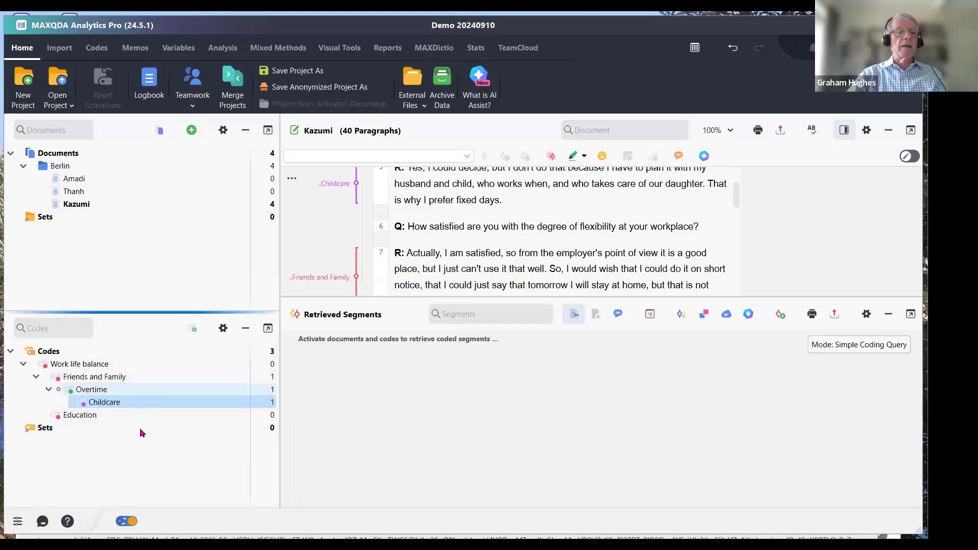
pyautogui.moveTo(83, 416); pyautogui.dragTo(147, 405)
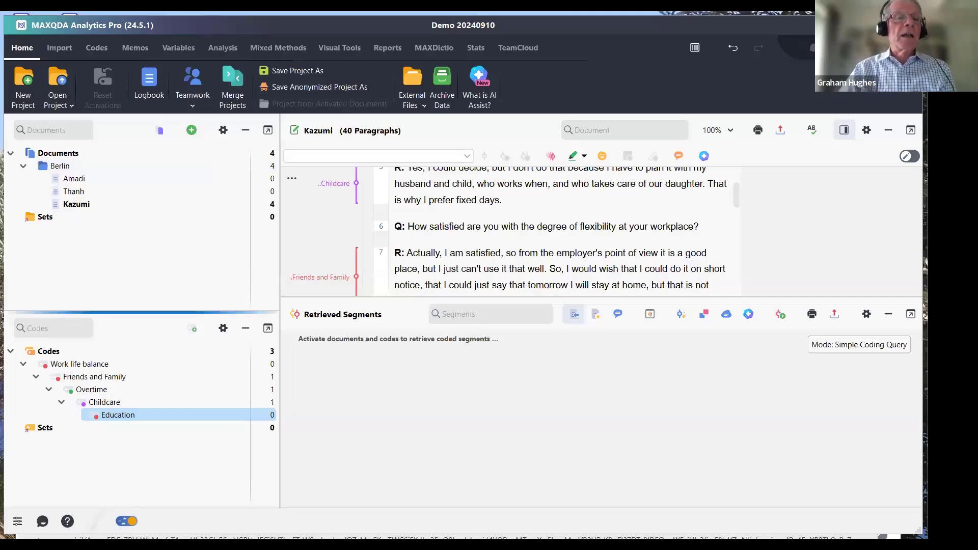
# Reopen the Work Life Balance for MAXDAYS starter session 20240910 project and look at its focus group speakers and the import options
pyautogui.click(58, 99)
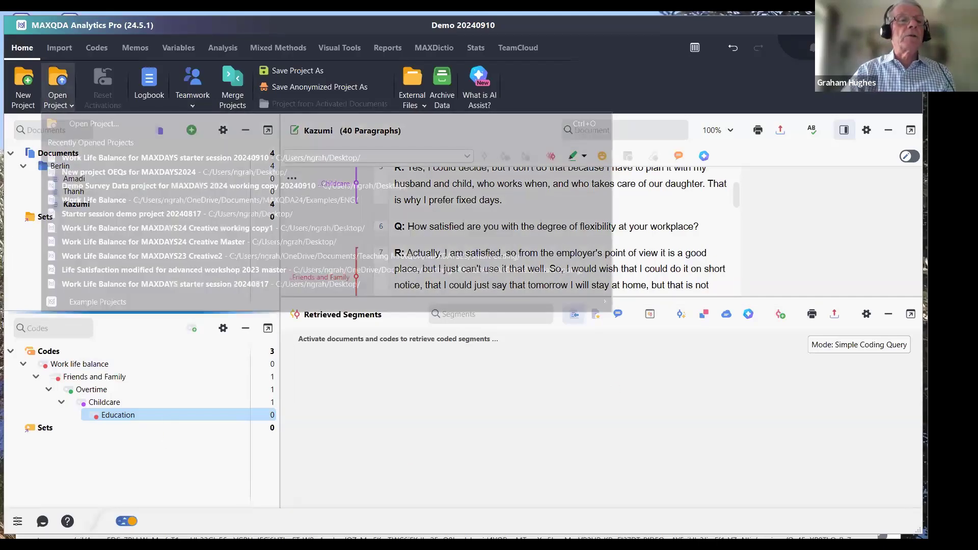
pyautogui.click(149, 157)
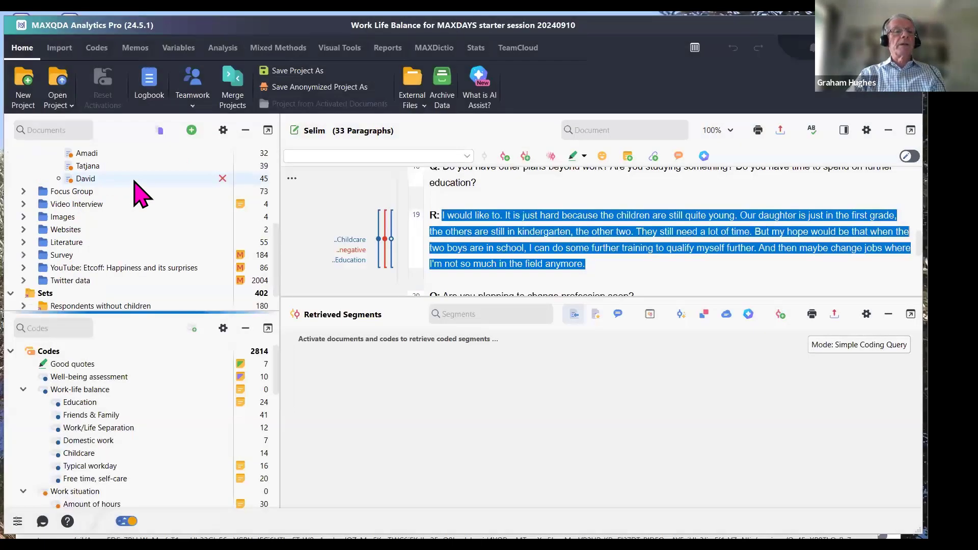
pyautogui.click(23, 191)
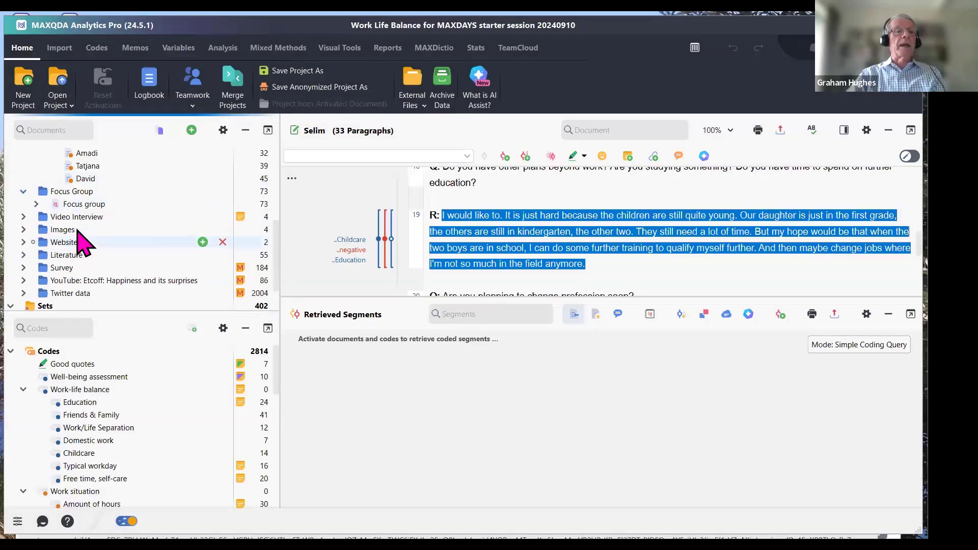
pyautogui.click(36, 204)
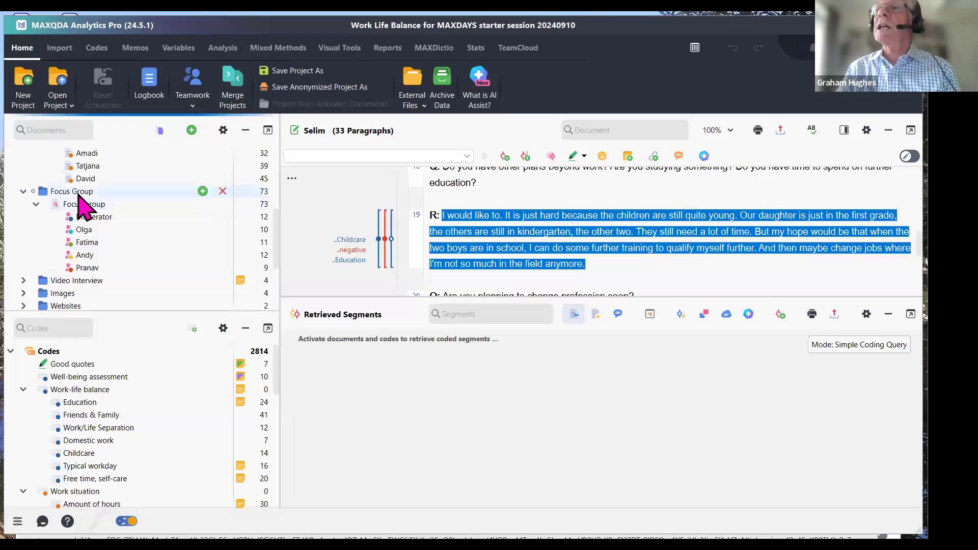
pyautogui.click(36, 203)
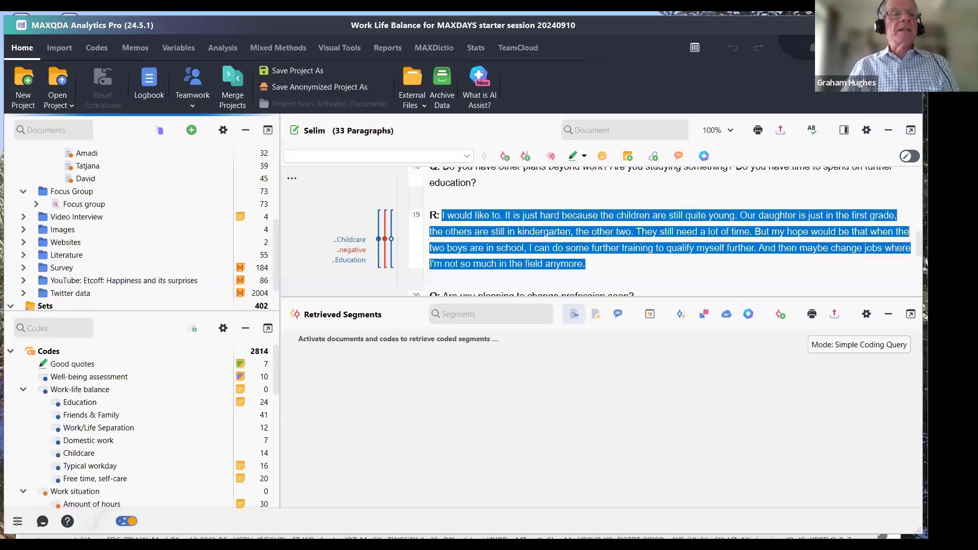
pyautogui.click(60, 48)
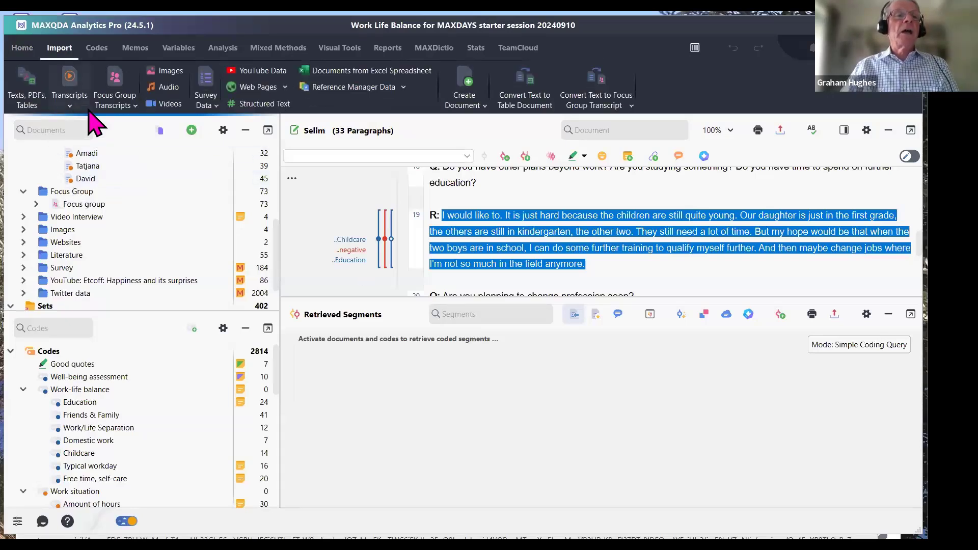
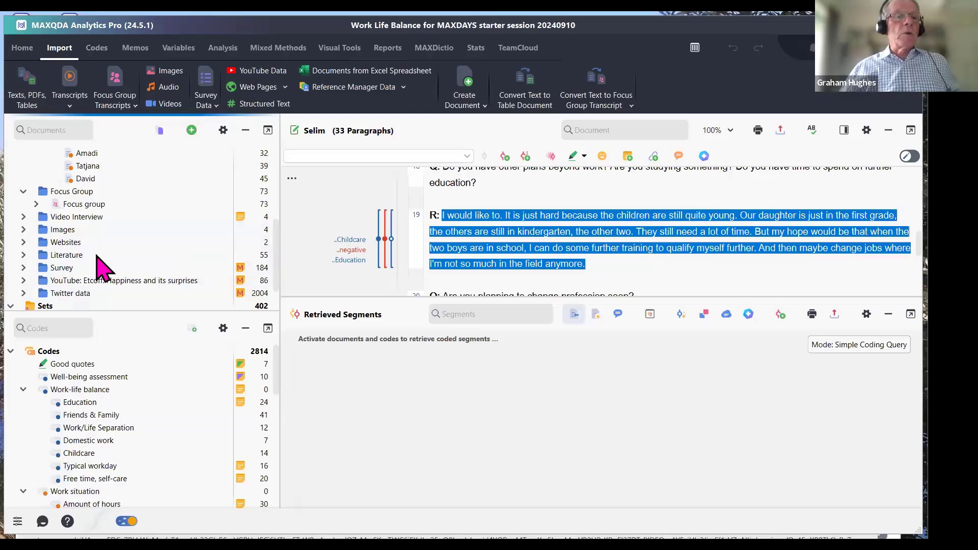
# Collapse the Berlin and Hamburg document groups and activate both of them together with the Work-life balance code and its subcodes
pyautogui.scroll(4, 37, 267)
pyautogui.click(36, 268)
pyautogui.click(36, 192)
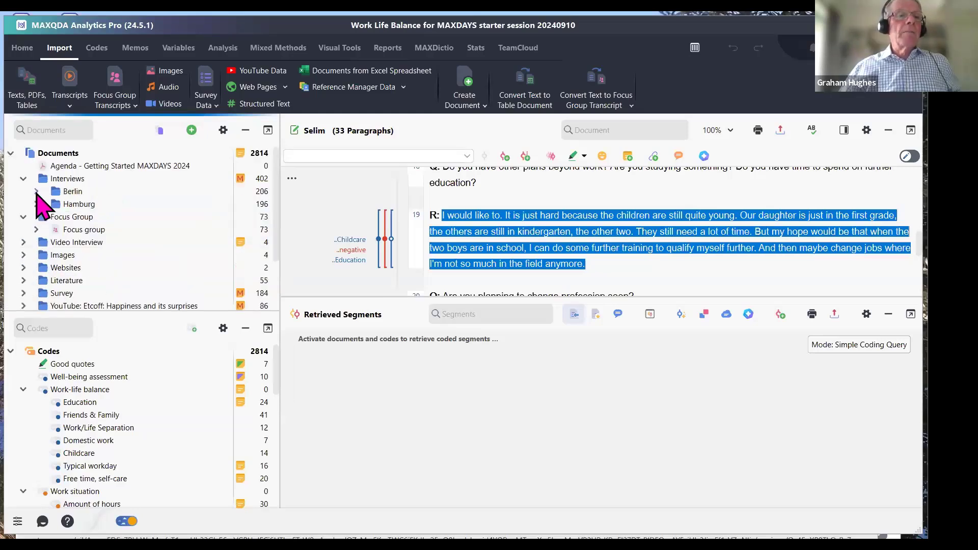
pyautogui.click(46, 192)
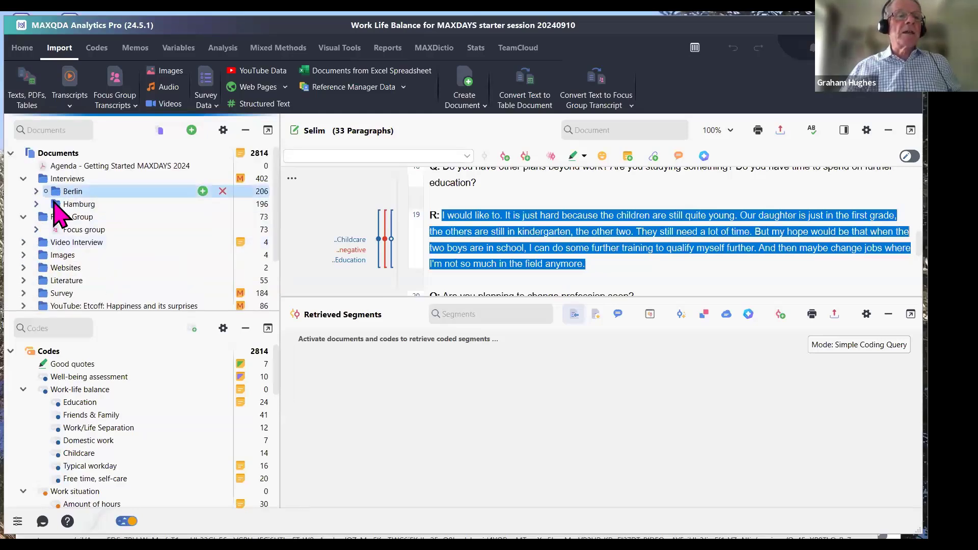
pyautogui.click(53, 206)
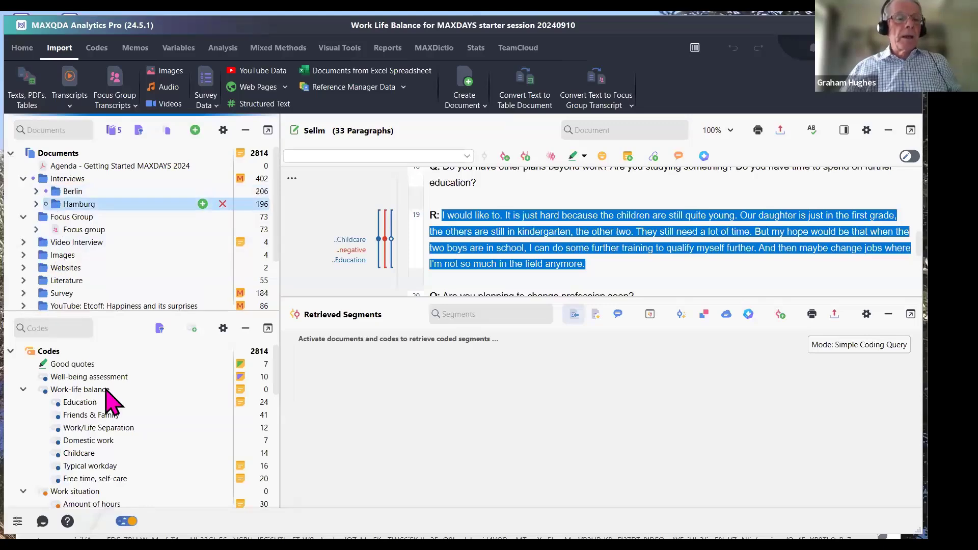
pyautogui.click(46, 390)
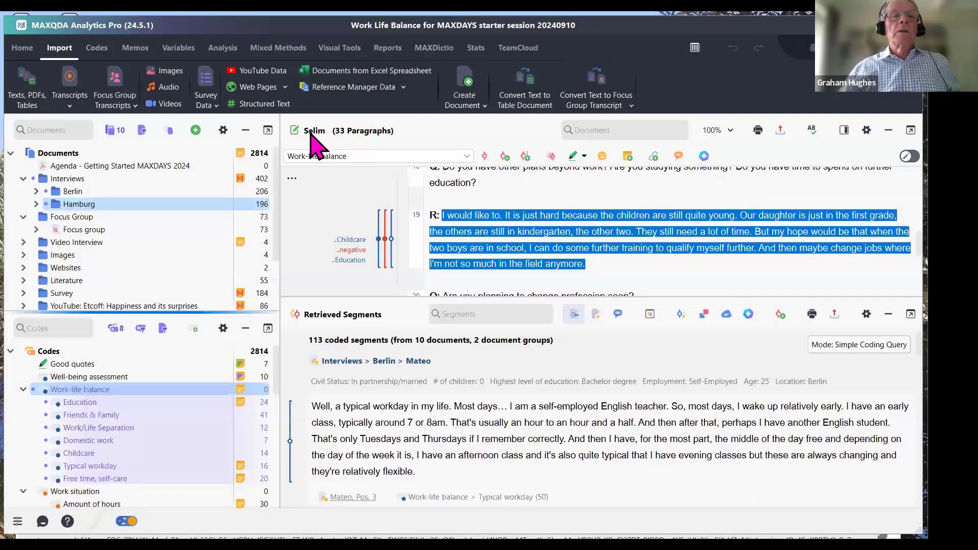
# Create a Code Matrix Browser for the activated documents and codes with top-level document groups as columns, and widen the Interviews column
pyautogui.click(324, 54)
pyautogui.click(74, 74)
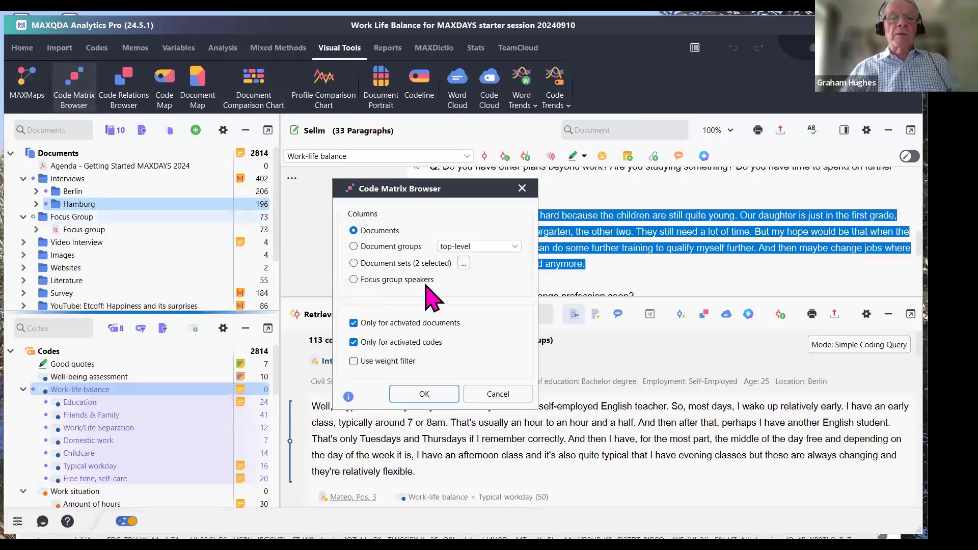
pyautogui.click(353, 247)
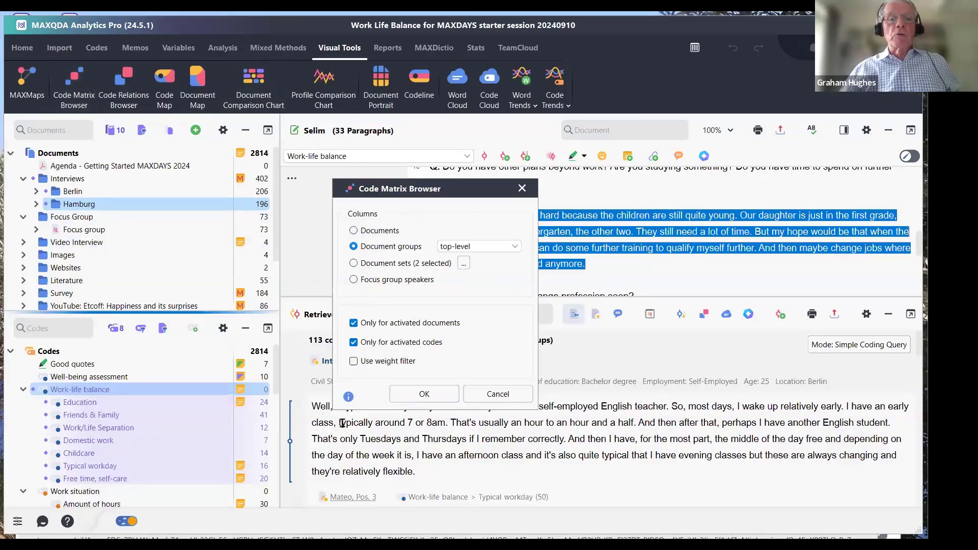
pyautogui.click(416, 394)
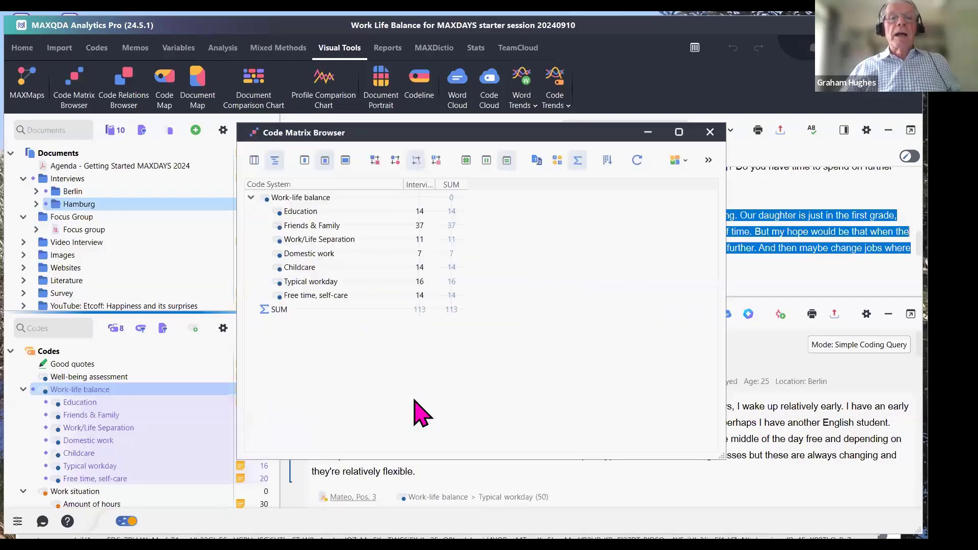
pyautogui.moveTo(434, 187); pyautogui.dragTo(481, 187)
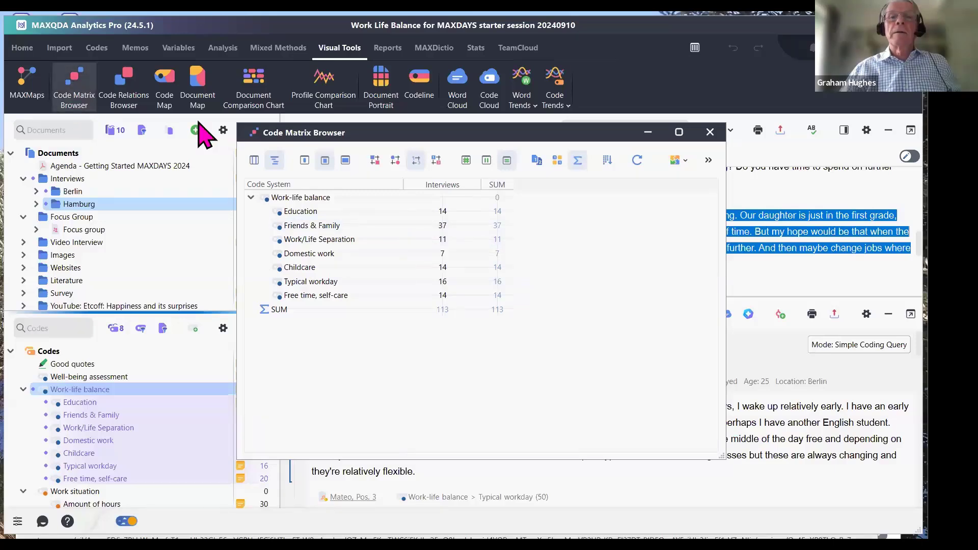
# Rebuild the code matrix with second-level document groups as columns to compare Berlin and Hamburg
pyautogui.click(635, 160)
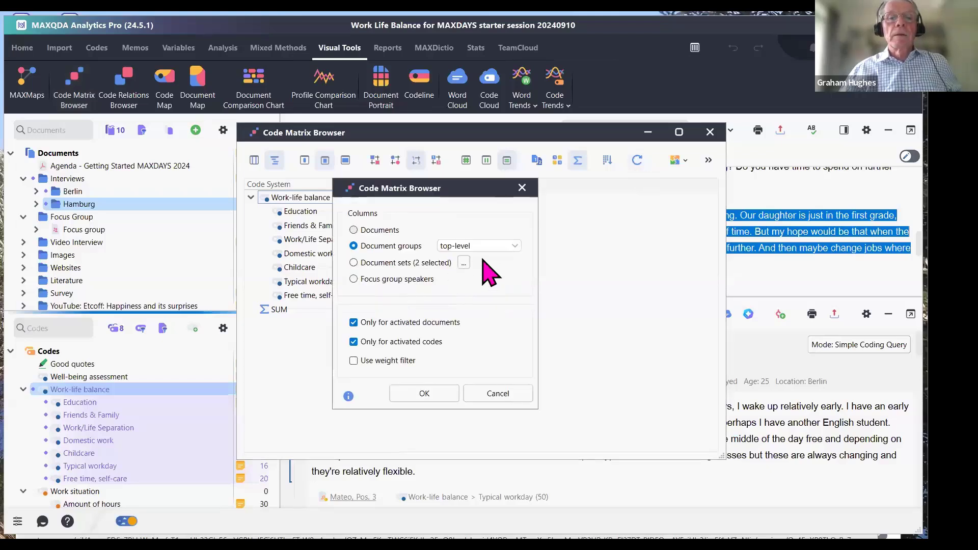
pyautogui.click(515, 246)
pyautogui.click(492, 284)
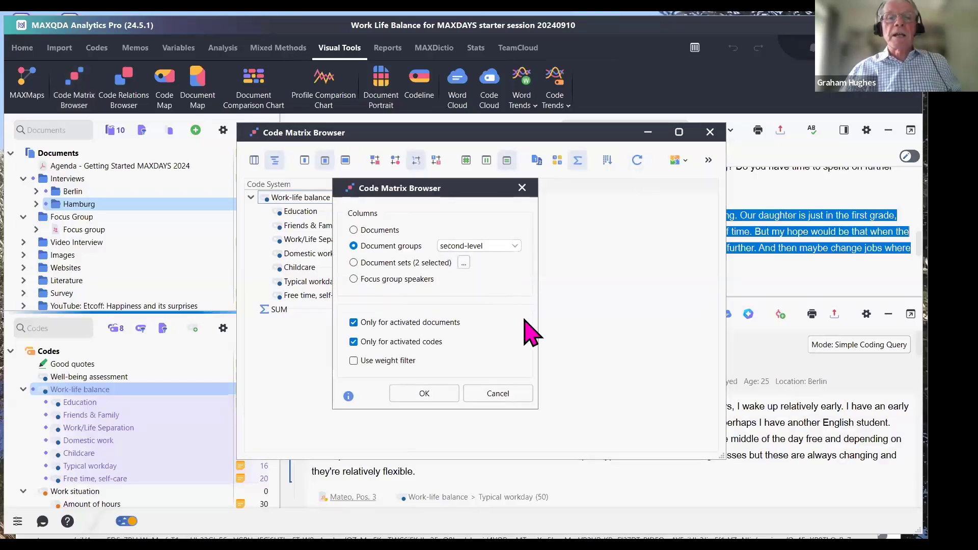
pyautogui.click(424, 394)
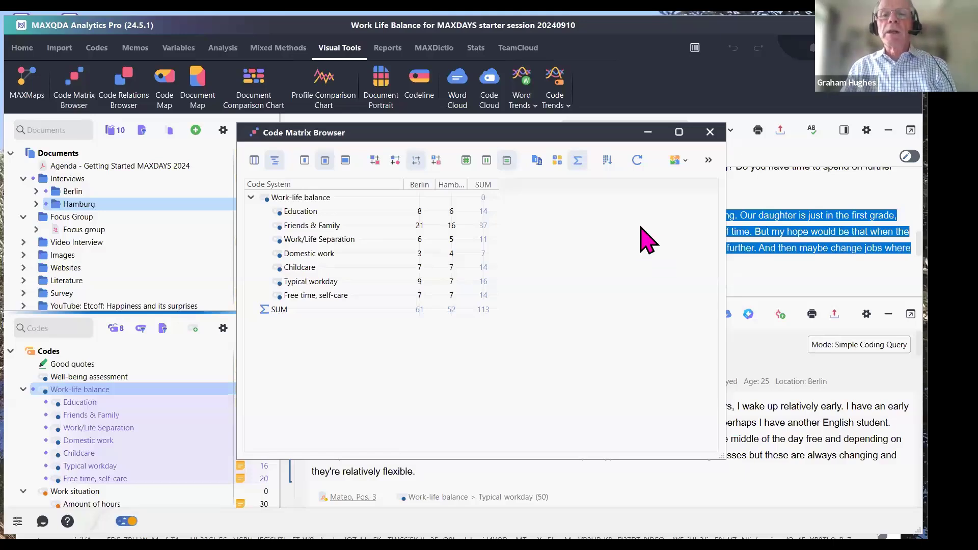
# Look at the code matrix's worksheet and export options and the analysis functions, and close the matrix
pyautogui.click(685, 161)
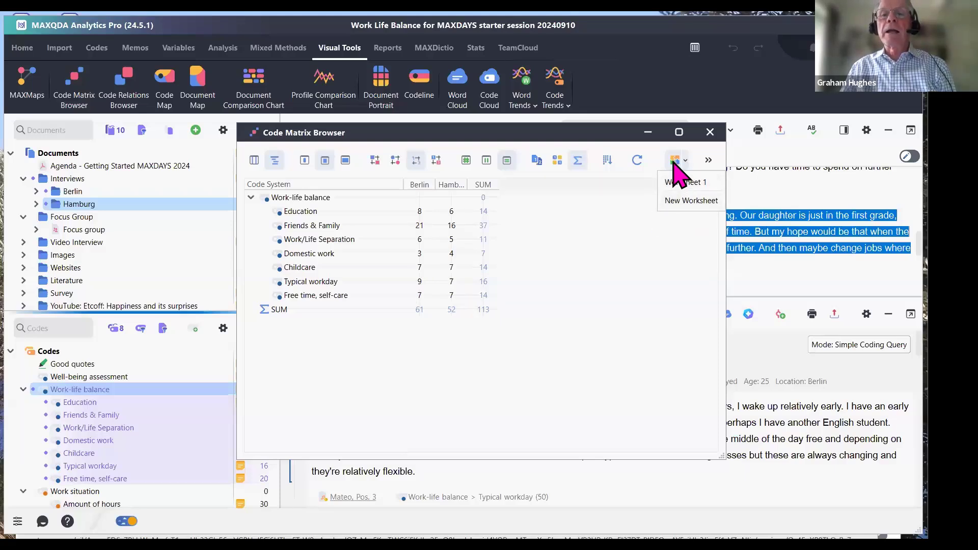
pyautogui.click(708, 161)
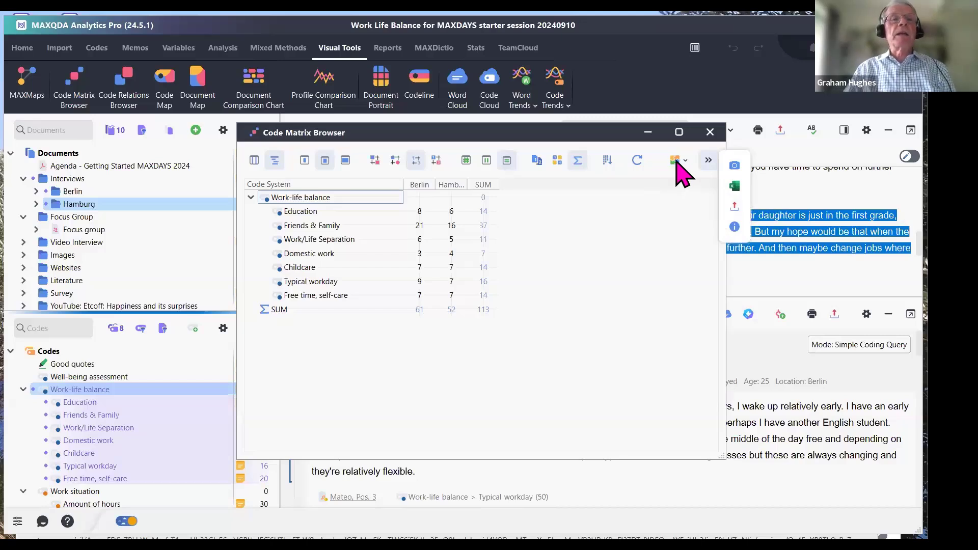
pyautogui.click(223, 47)
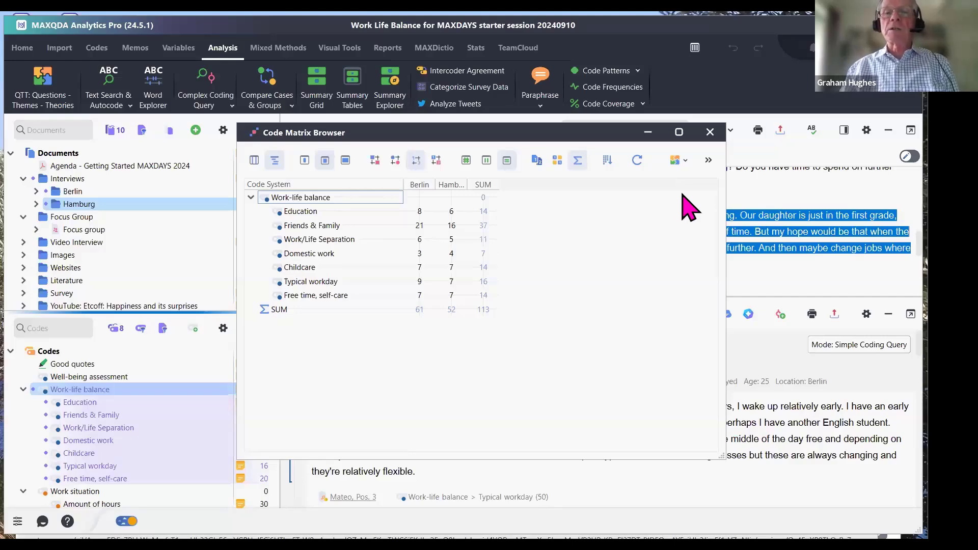
pyautogui.click(709, 132)
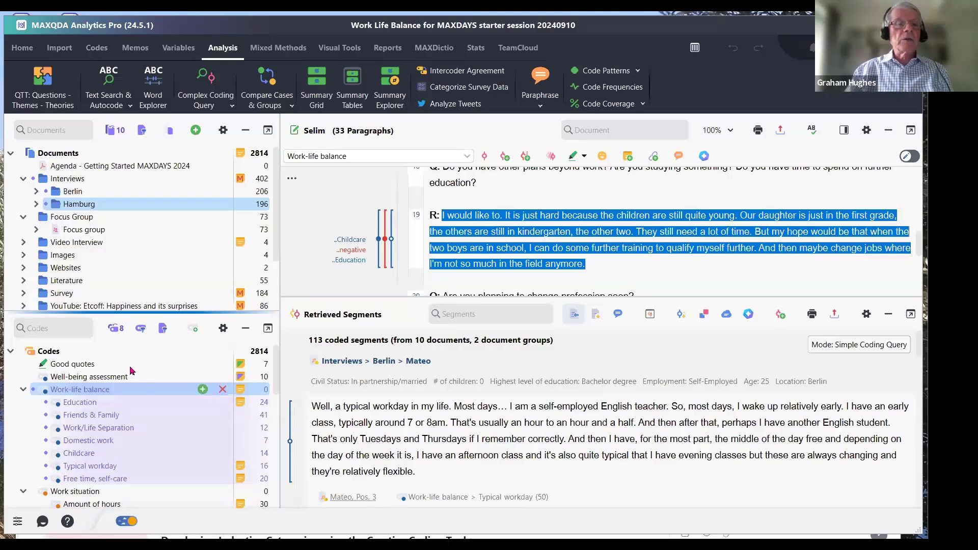
# Reset the code and document activations and show the options for moving and copying the Childcare code's segments
pyautogui.click(116, 330)
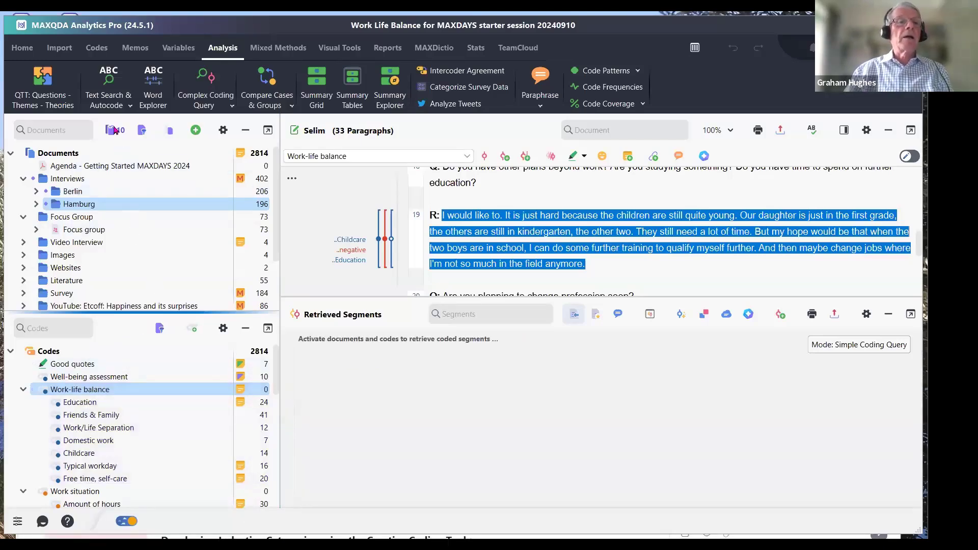
pyautogui.scroll(-2, 168, 408)
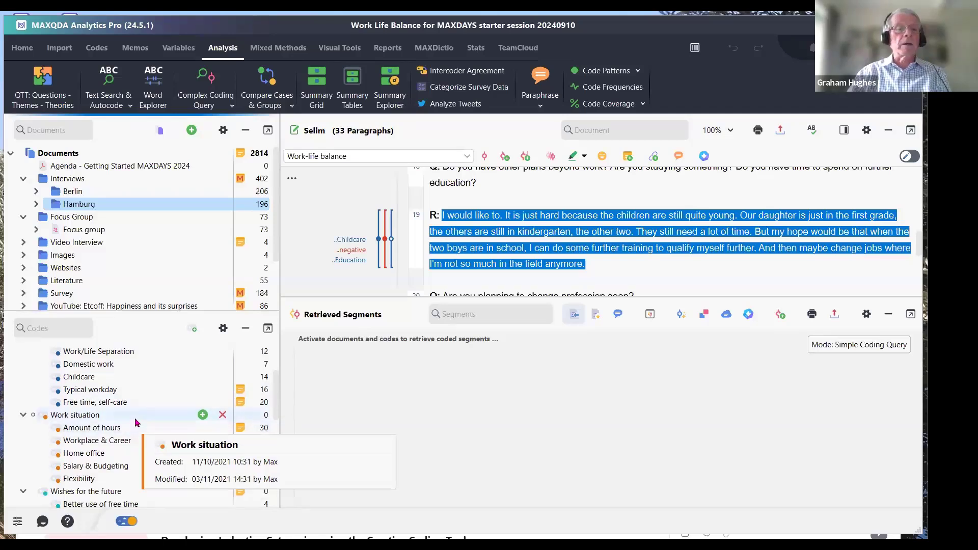
pyautogui.rightClick(90, 379)
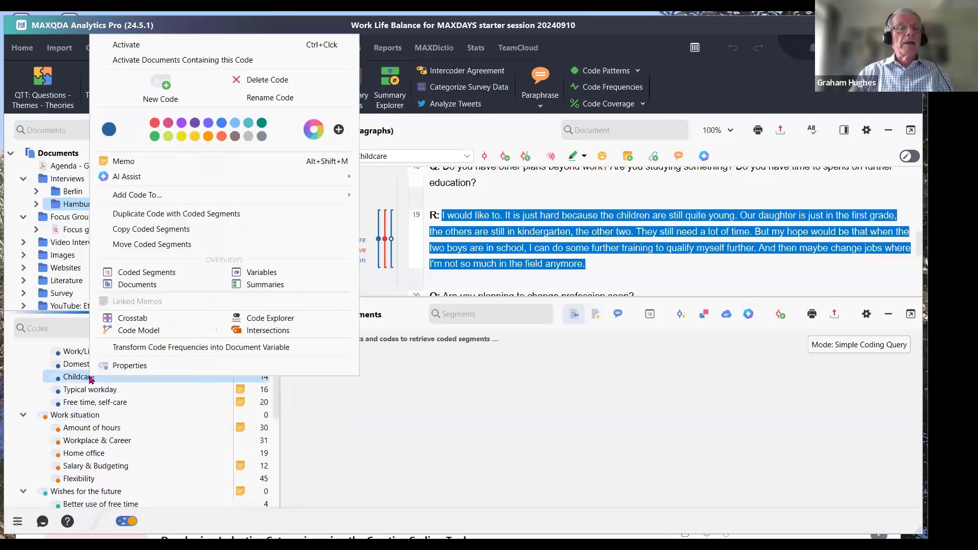
pyautogui.click(177, 245)
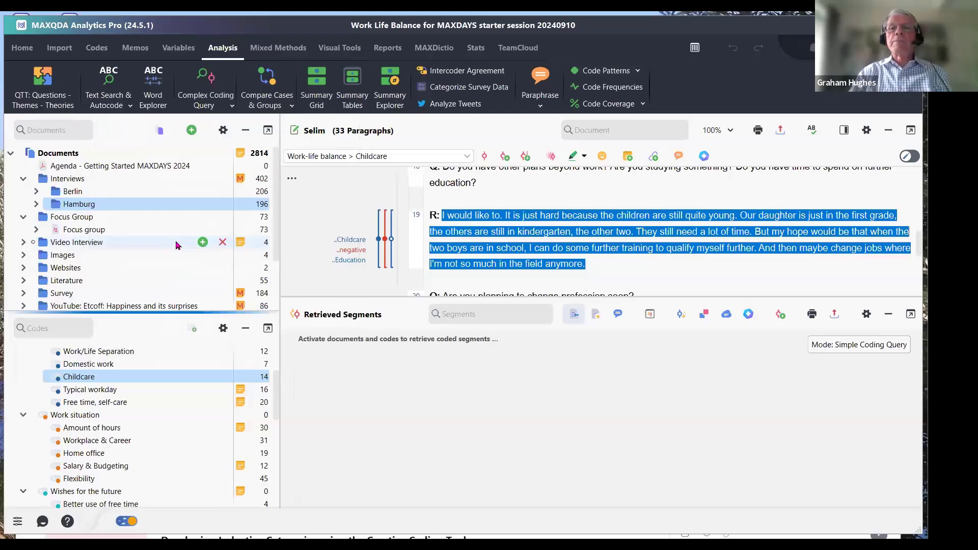
pyautogui.rightClick(94, 382)
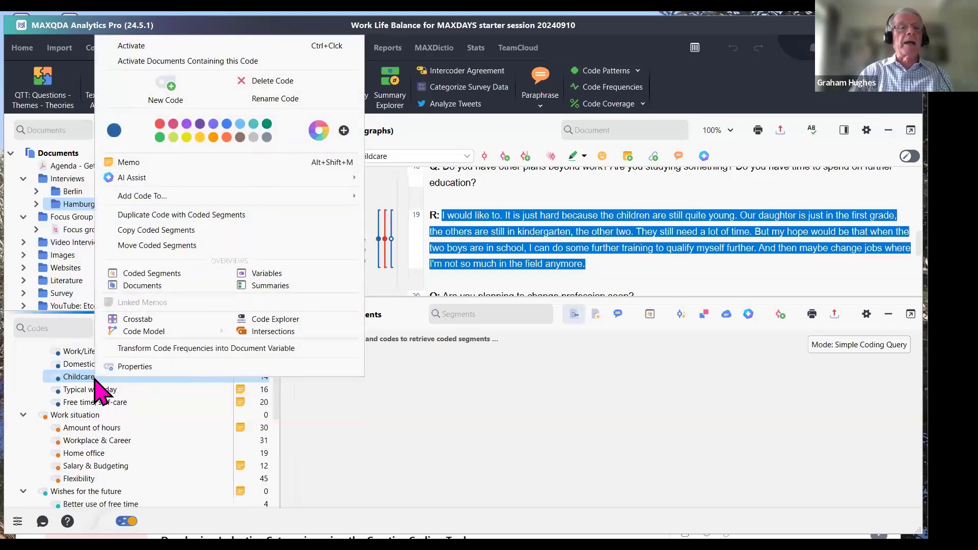
pyautogui.click(188, 231)
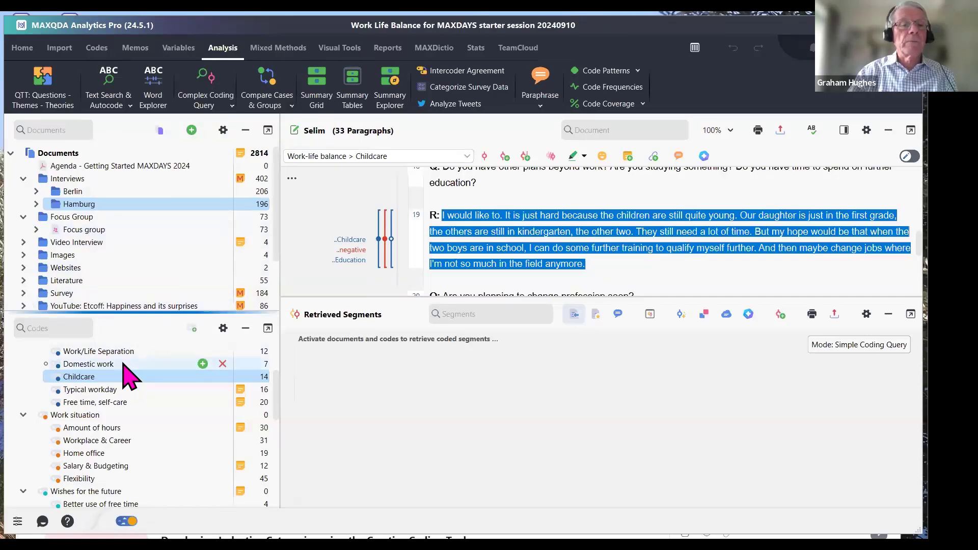
# Paste the coded segments copied from the Childcare code onto the Domestic work code, and undo the paste
pyautogui.rightClick(124, 363)
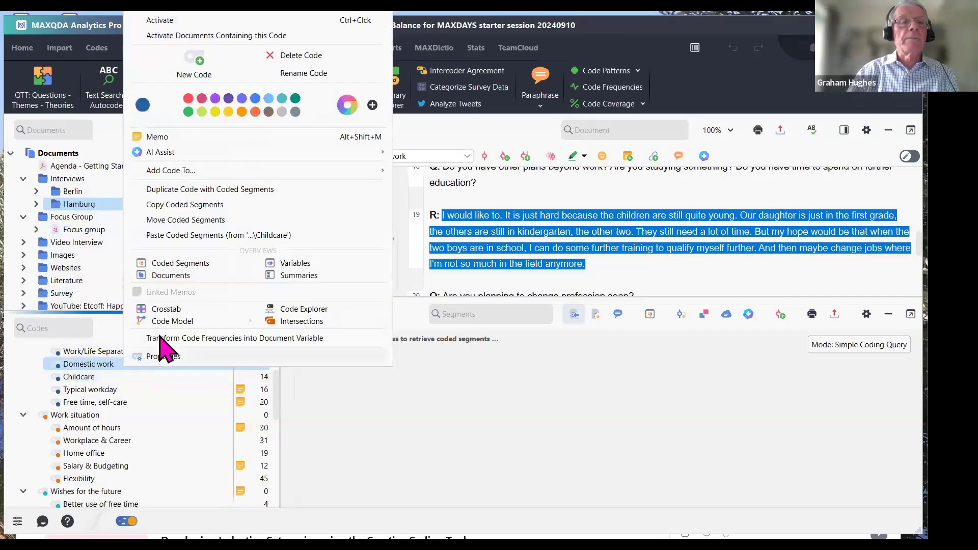
pyautogui.click(210, 235)
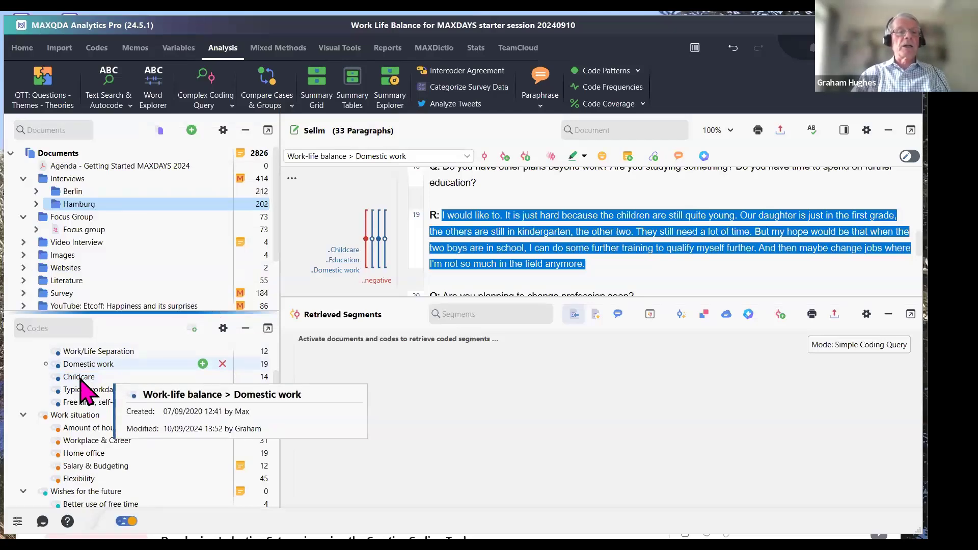
pyautogui.click(732, 48)
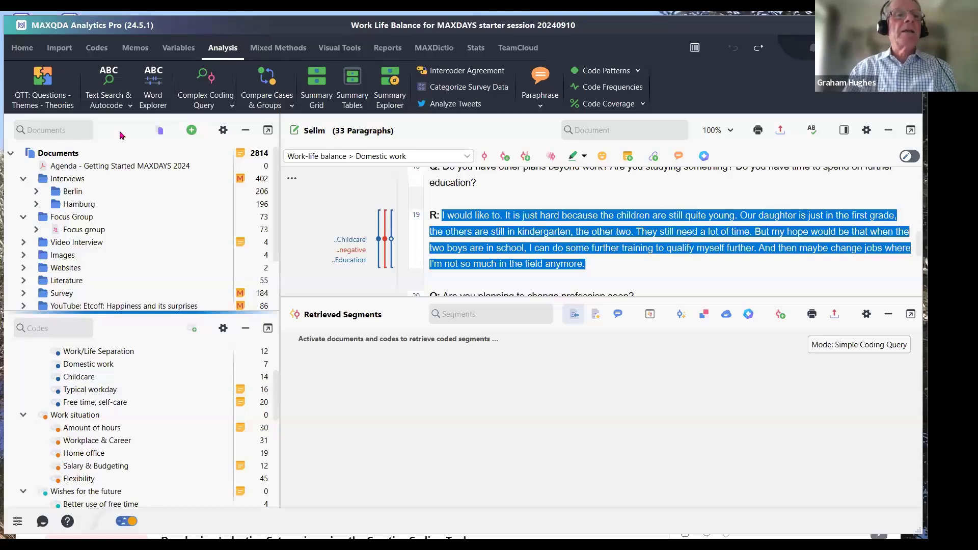
pyautogui.click(53, 48)
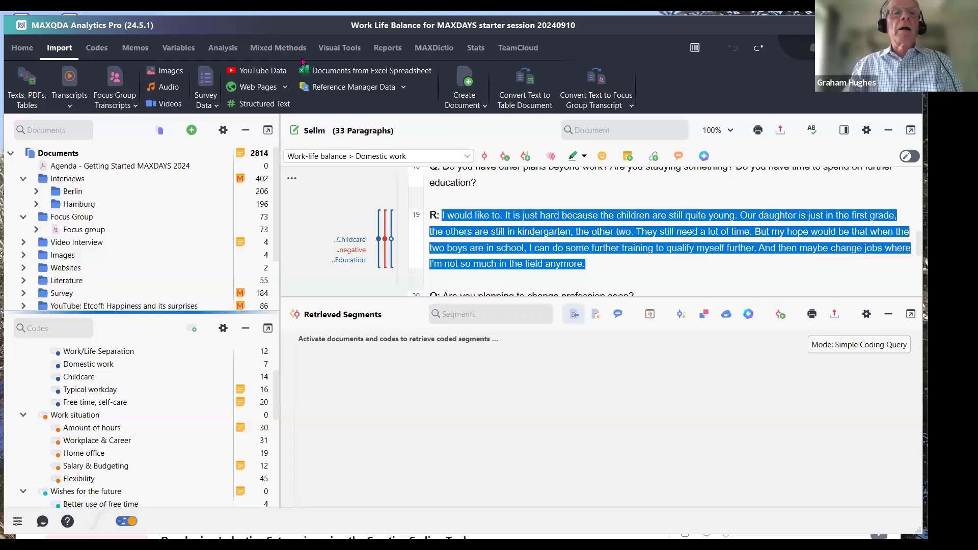
pyautogui.click(329, 49)
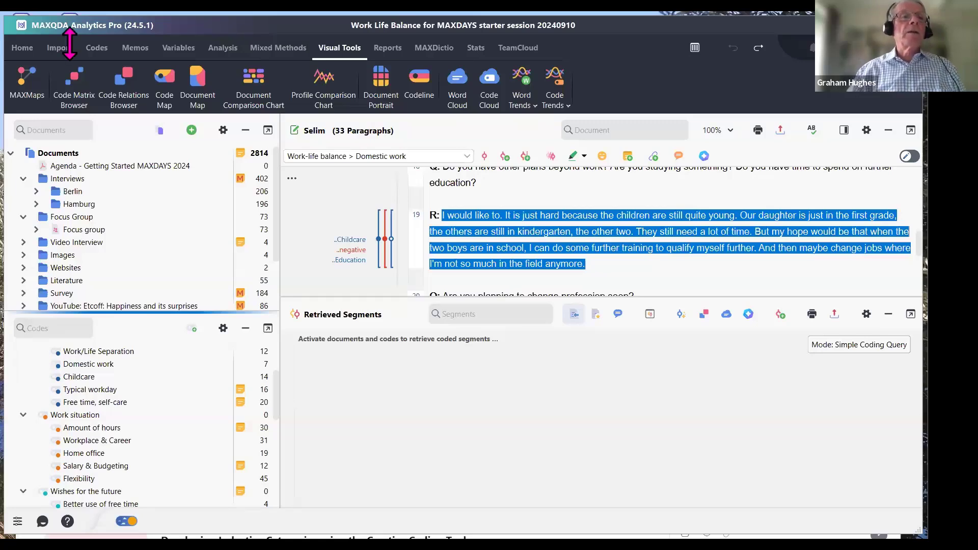
pyautogui.click(18, 47)
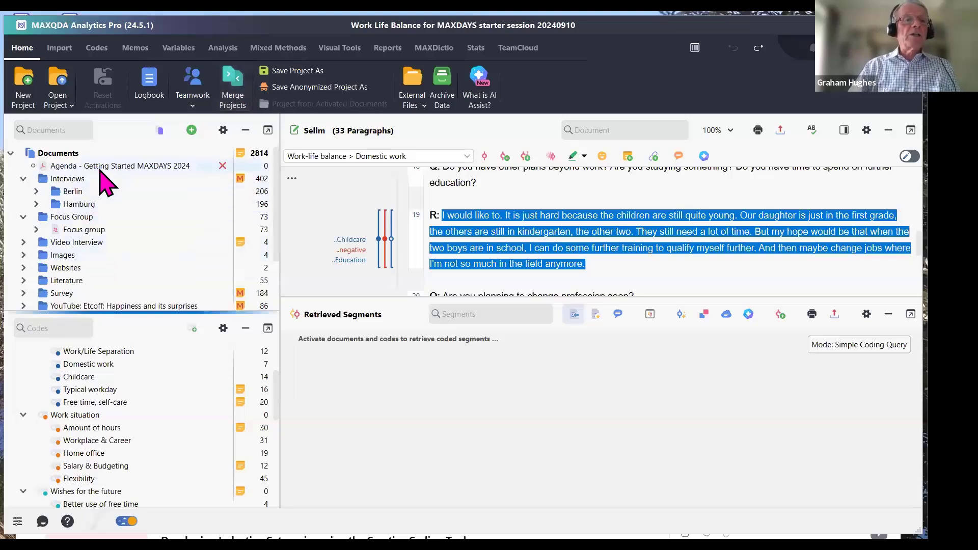
# Open the home office photo from the Images group and code a rectangular area around the seated person with Childcare
pyautogui.doubleClick(61, 256)
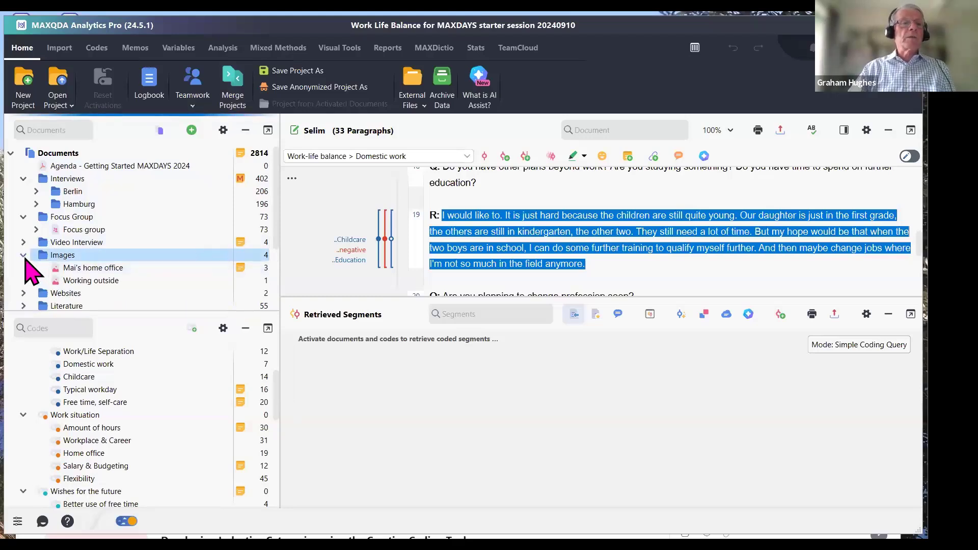
pyautogui.doubleClick(89, 267)
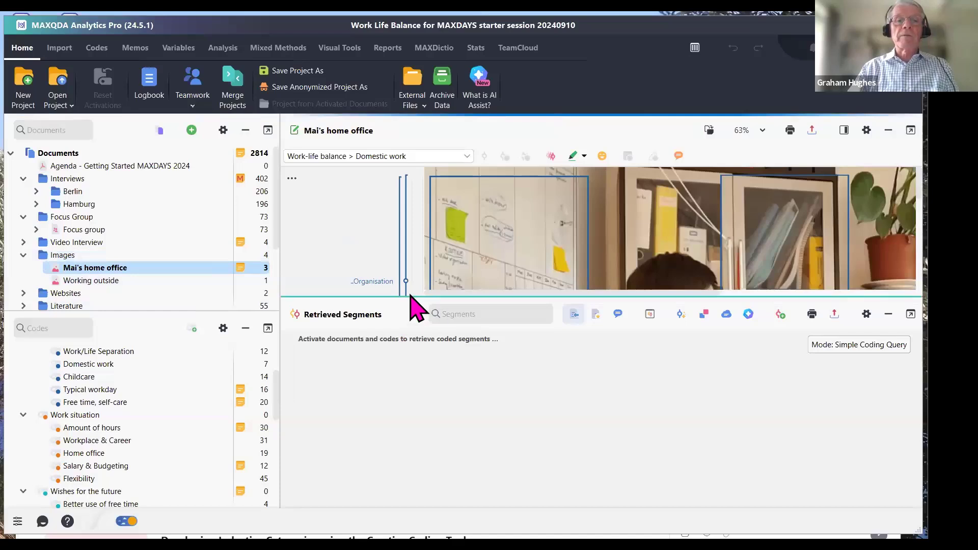
pyautogui.moveTo(412, 298); pyautogui.dragTo(419, 412)
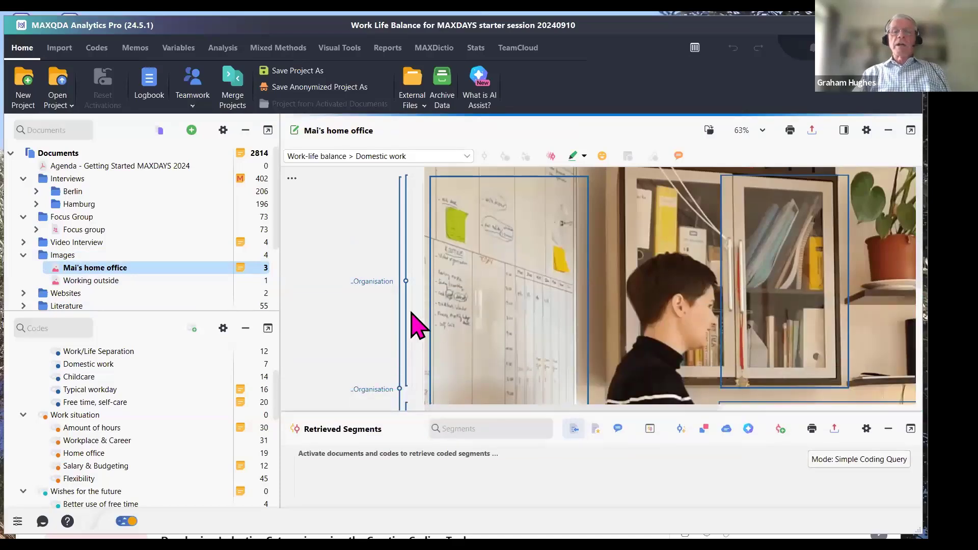
pyautogui.moveTo(597, 237)
pyautogui.mouseDown()
pyautogui.moveTo(732, 234)
pyautogui.moveTo(749, 252)
pyautogui.moveTo(744, 377)
pyautogui.mouseUp()
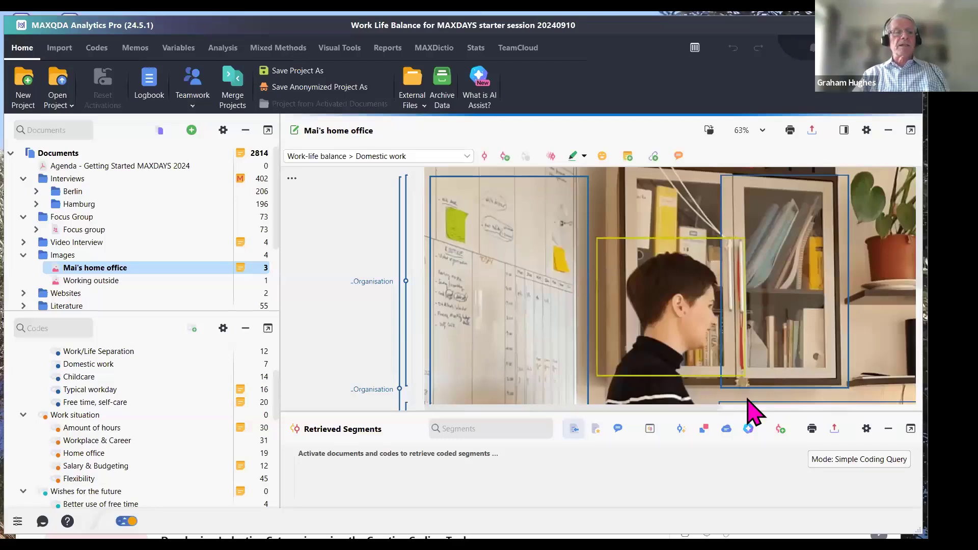
pyautogui.moveTo(82, 380); pyautogui.dragTo(630, 341)
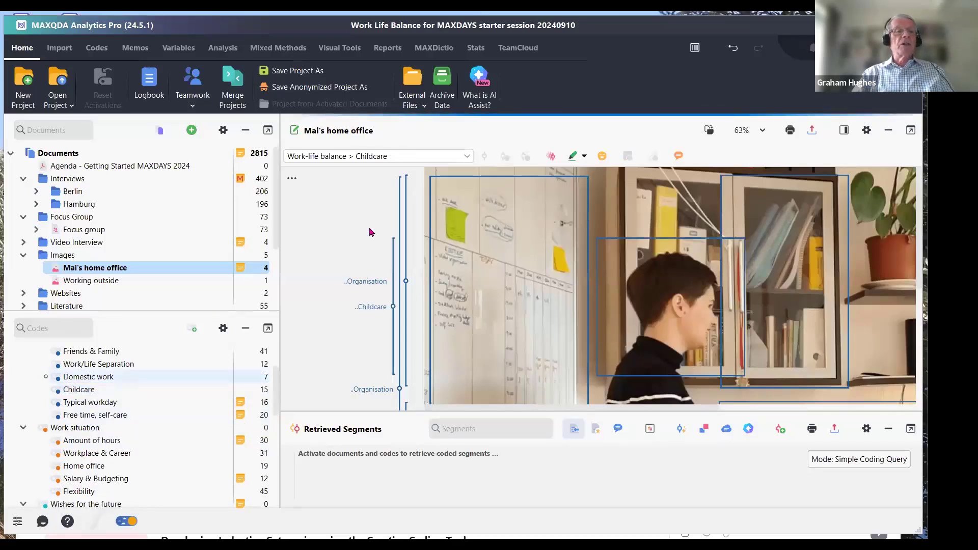
# Activate the home office image and the Childcare code to retrieve the coded image segment, and enlarge the retrieved segments area
pyautogui.click(57, 268)
pyautogui.click(56, 389)
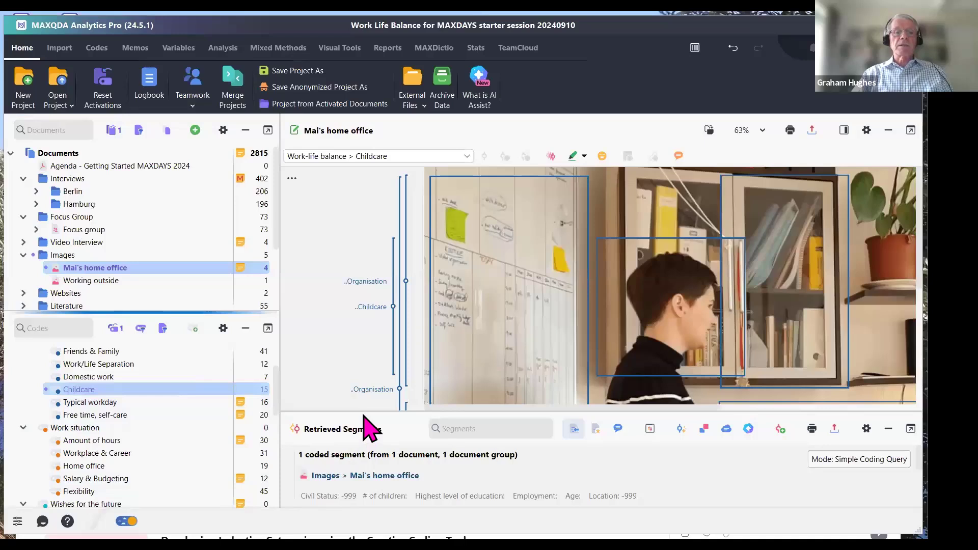
pyautogui.moveTo(369, 409); pyautogui.dragTo(370, 284)
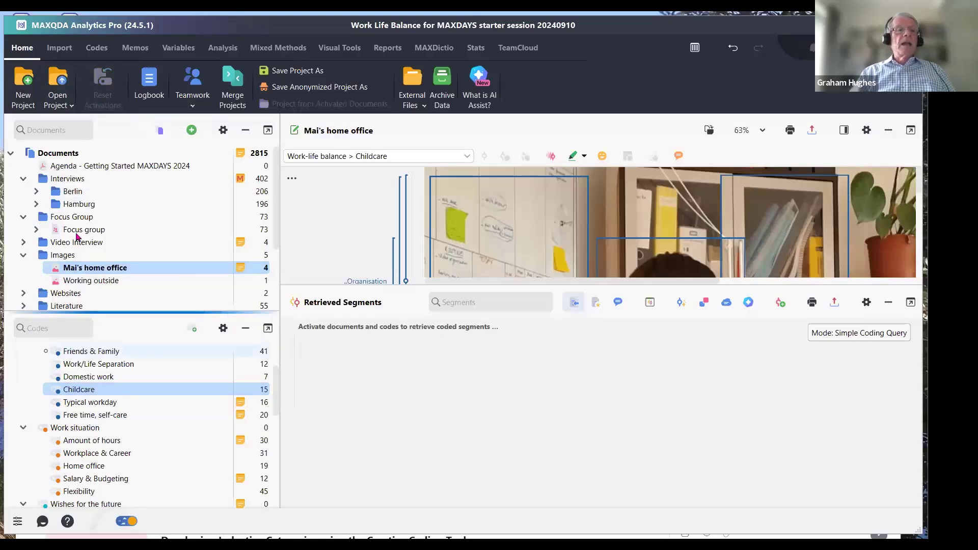
# Retrieve the Work situation segments of the Berlin interviews by activating the Berlin group and the Work situation code with its subcodes
pyautogui.moveTo(53, 192)
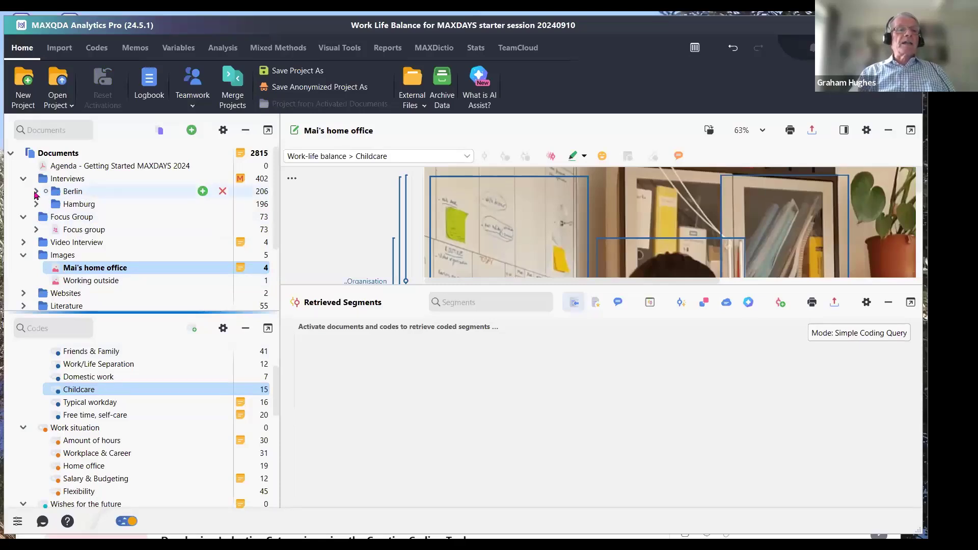
pyautogui.click(46, 192)
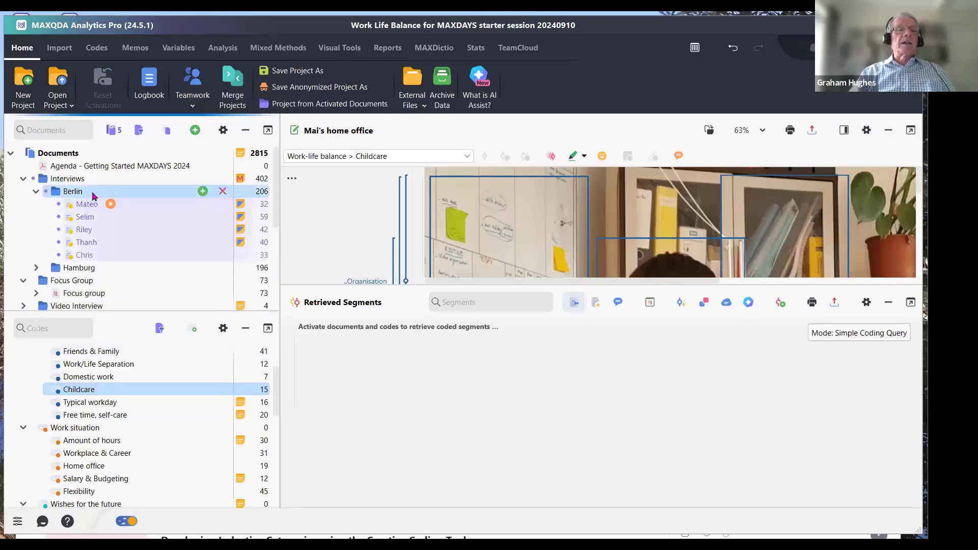
pyautogui.click(34, 428)
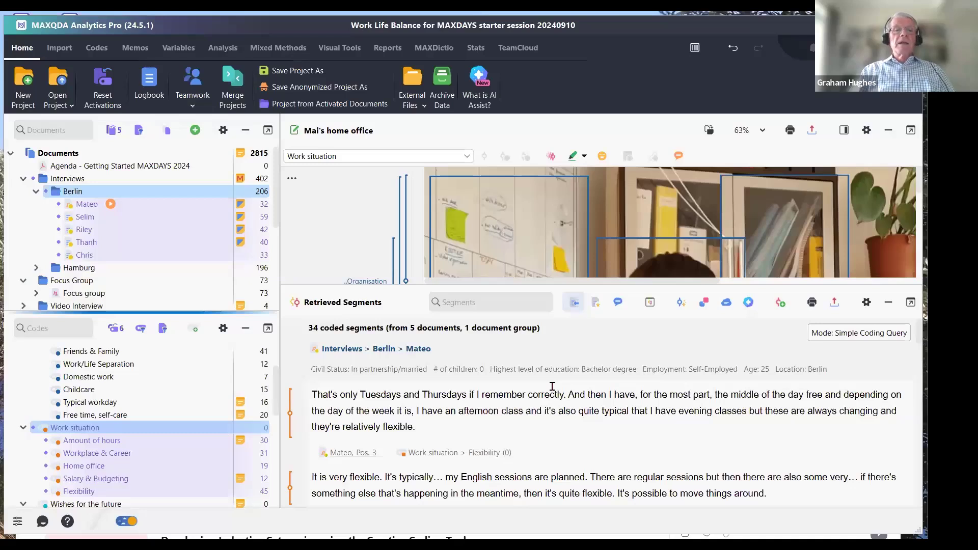
pyautogui.moveTo(119, 224)
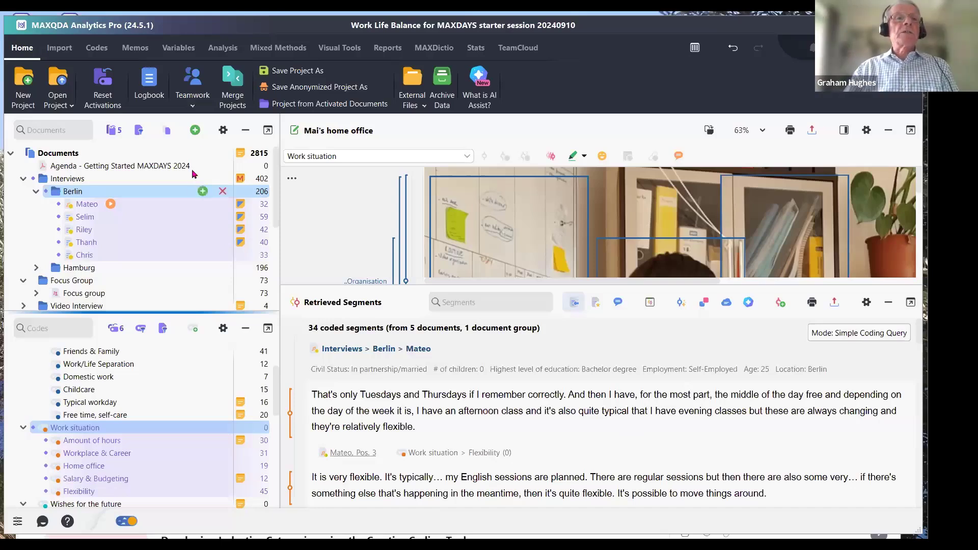
# Look at the list of document variables, close it, and reset the document and code activations
pyautogui.click(179, 47)
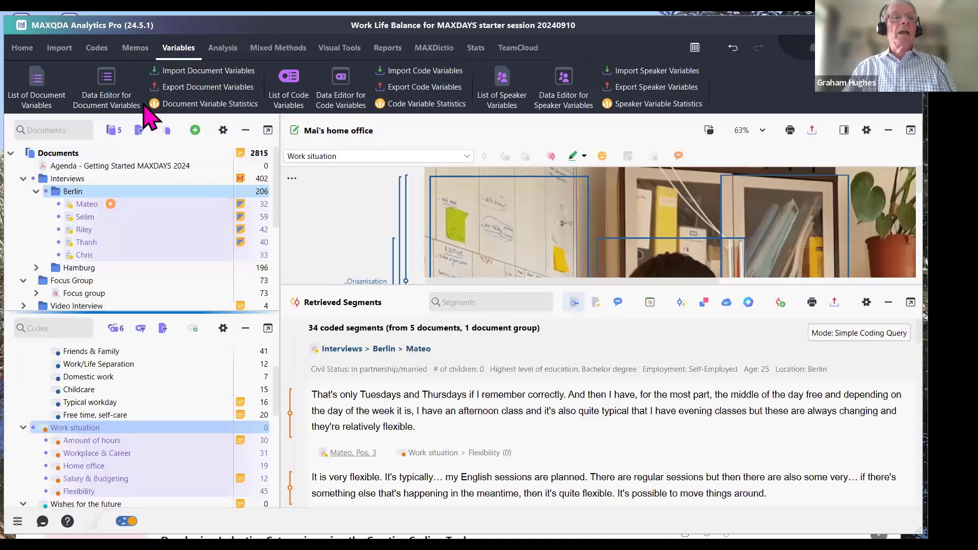
pyautogui.click(34, 80)
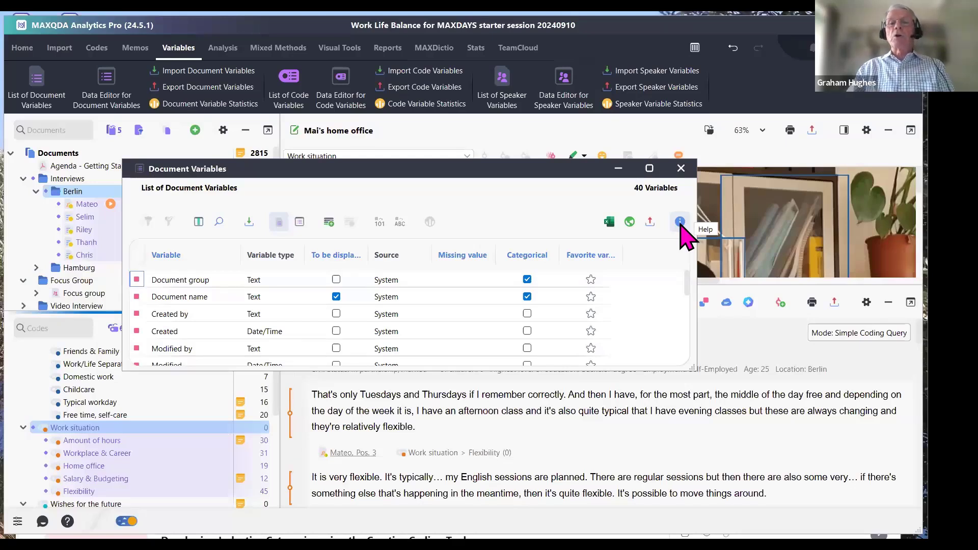
pyautogui.click(681, 168)
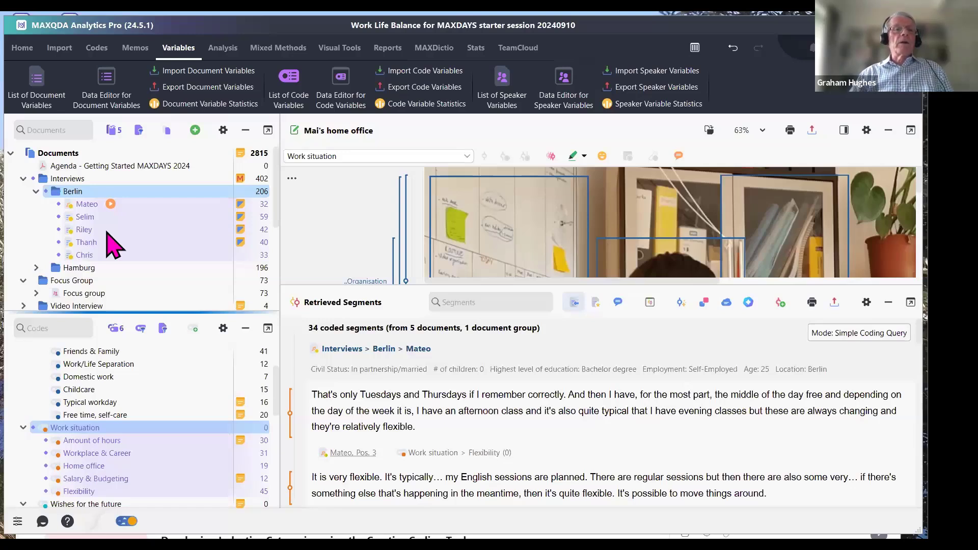
pyautogui.click(113, 130)
pyautogui.click(132, 329)
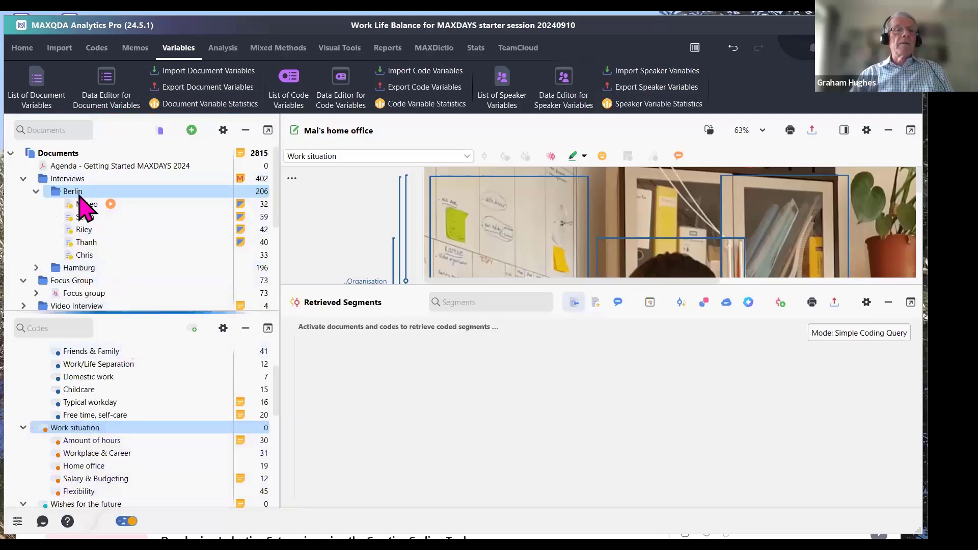
# Open the first Berlin interview in an enlarged document view and look at its list of timestamps
pyautogui.doubleClick(84, 203)
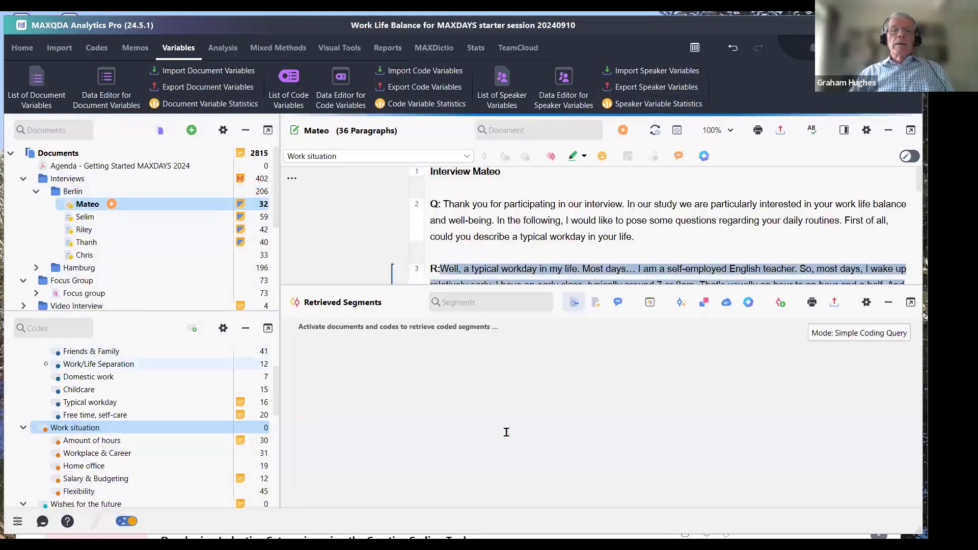
pyautogui.moveTo(328, 285); pyautogui.dragTo(328, 411)
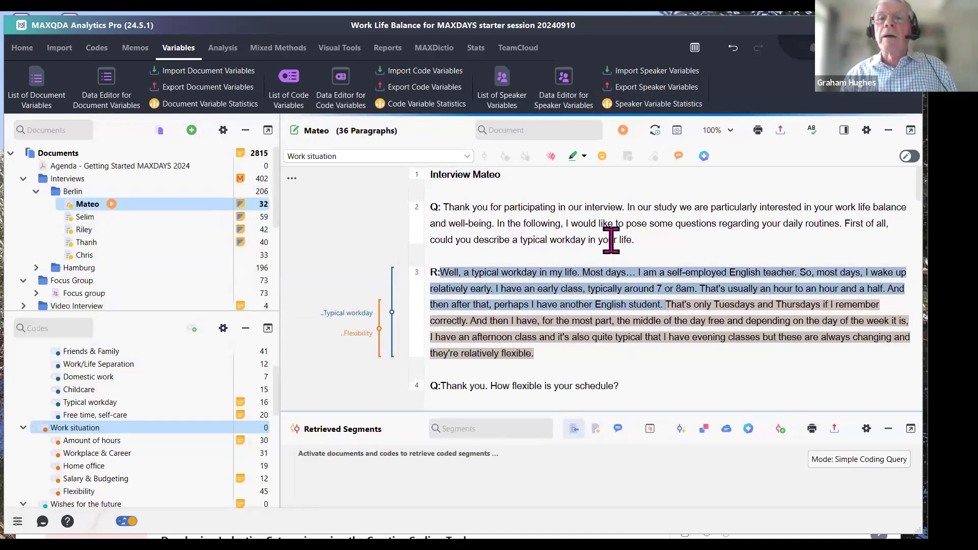
pyautogui.click(677, 130)
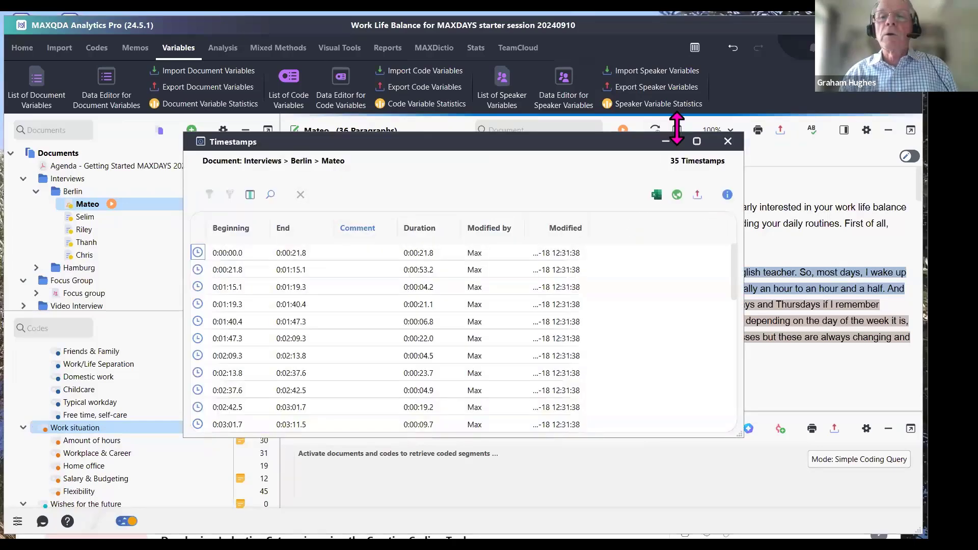
pyautogui.click(728, 141)
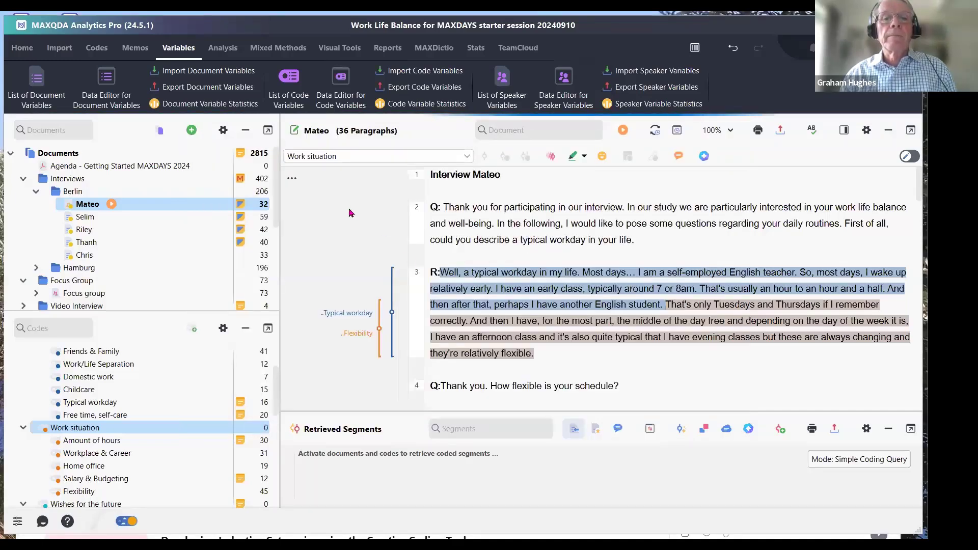
# Display the timestamp column beside the interview text
pyautogui.rightClick(351, 213)
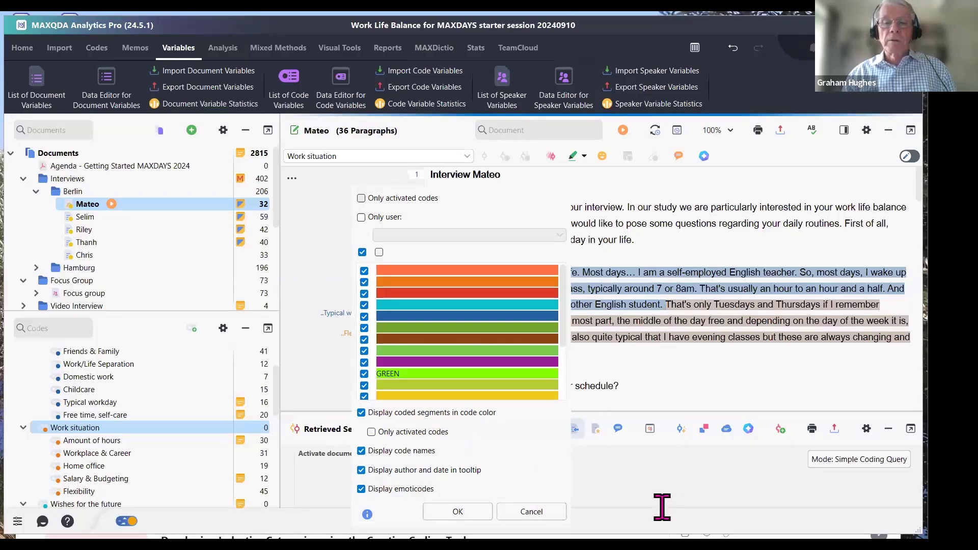
pyautogui.click(617, 414)
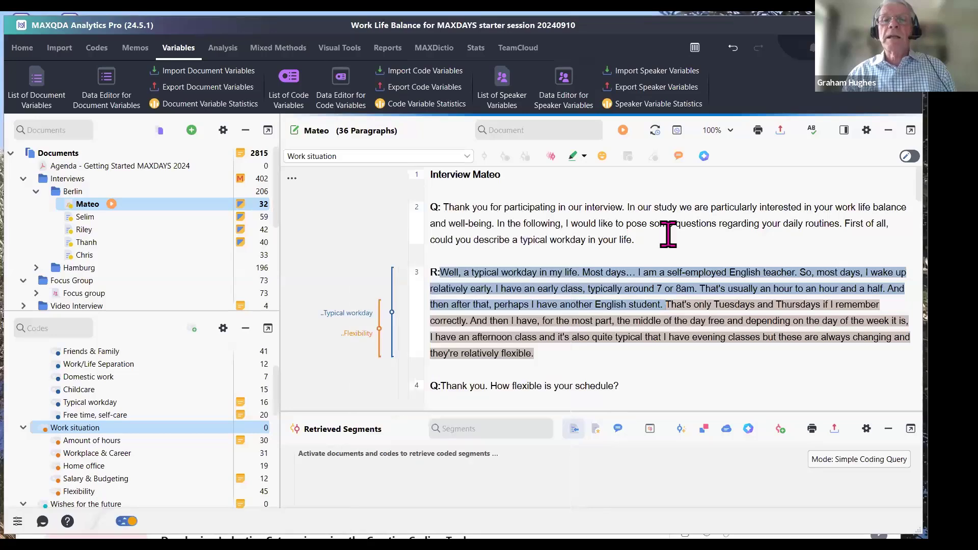
pyautogui.rightClick(665, 239)
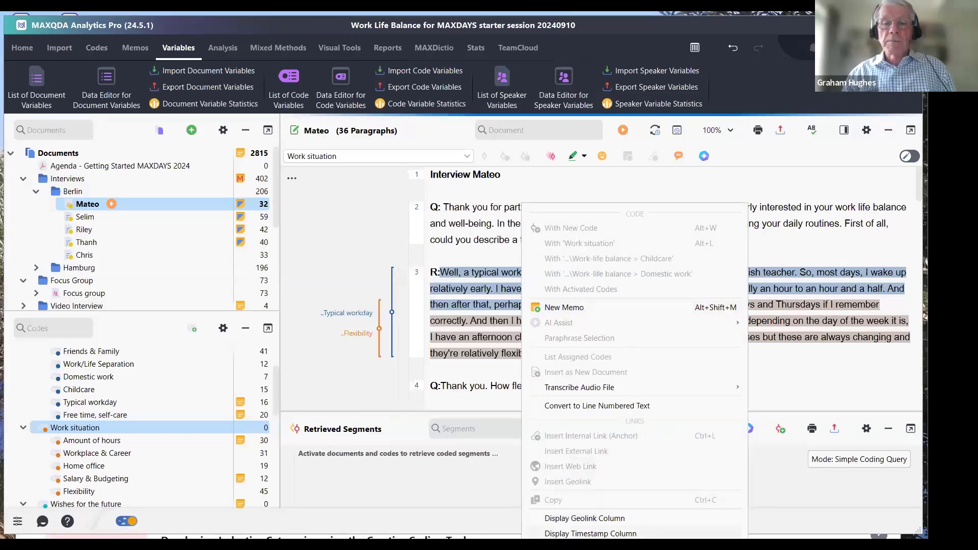
pyautogui.click(591, 533)
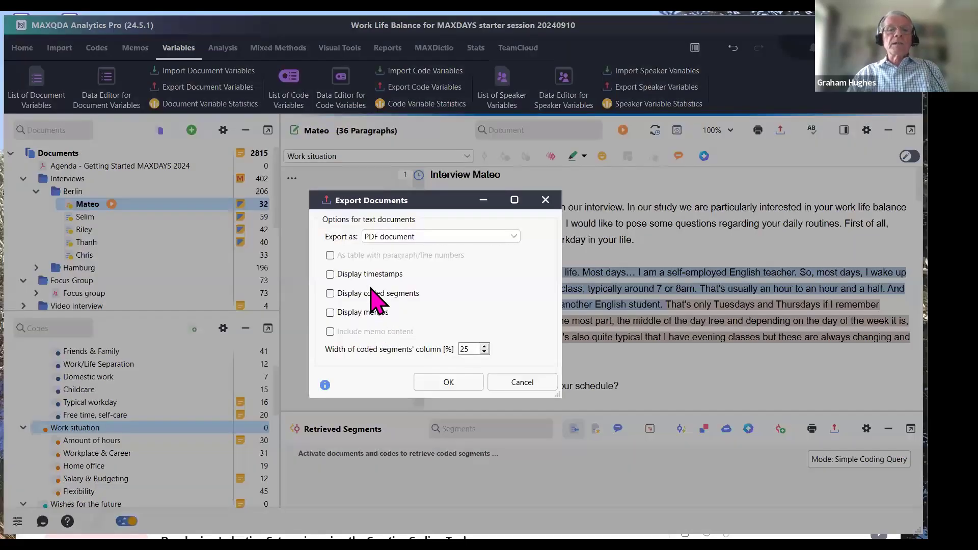
# Set the interview's PDF export options to display timestamps and coded segments, and cancel the export
pyautogui.click(330, 275)
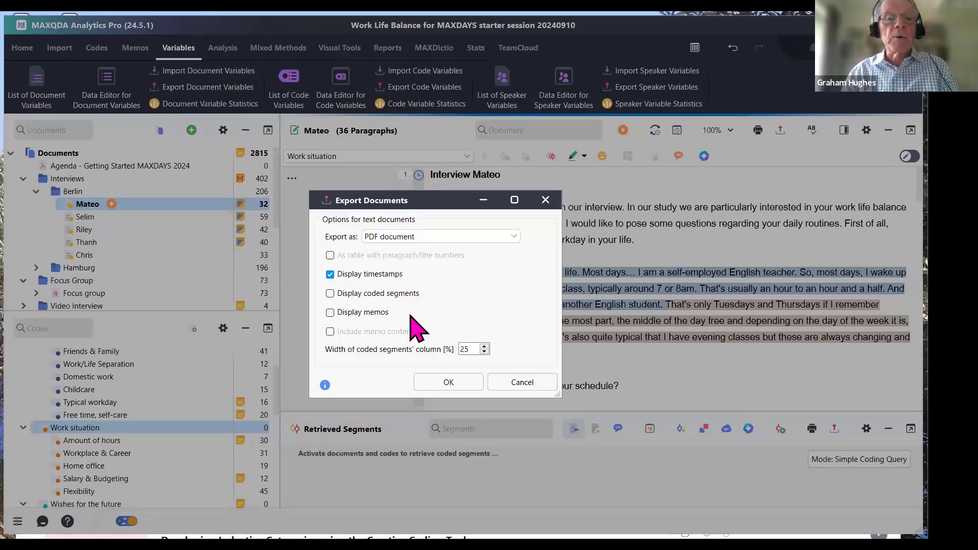
pyautogui.click(330, 294)
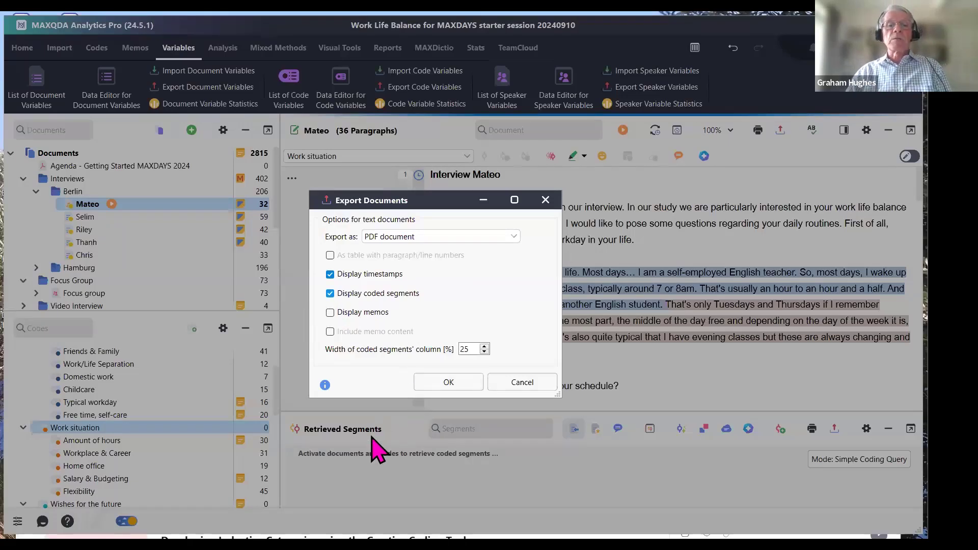
pyautogui.click(516, 386)
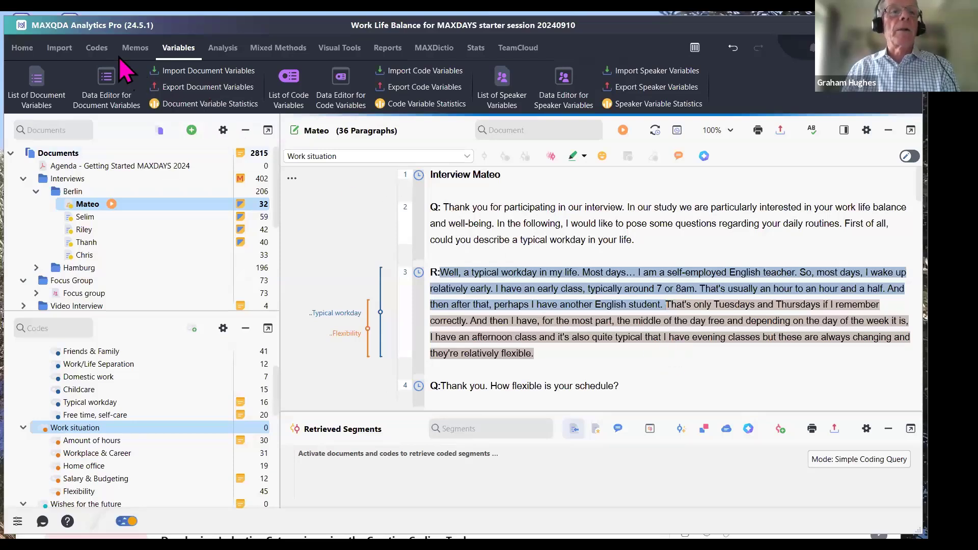
# Look at the data import options
pyautogui.click(60, 49)
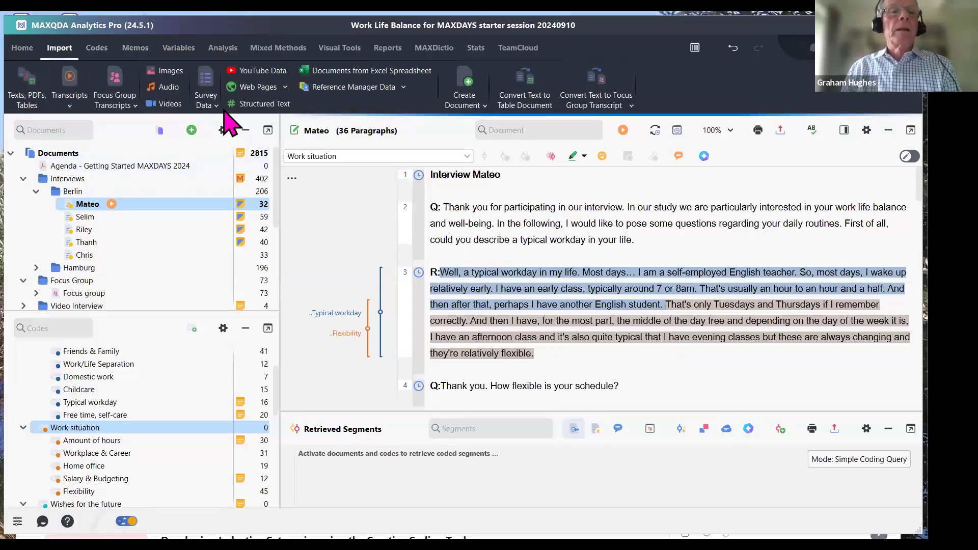